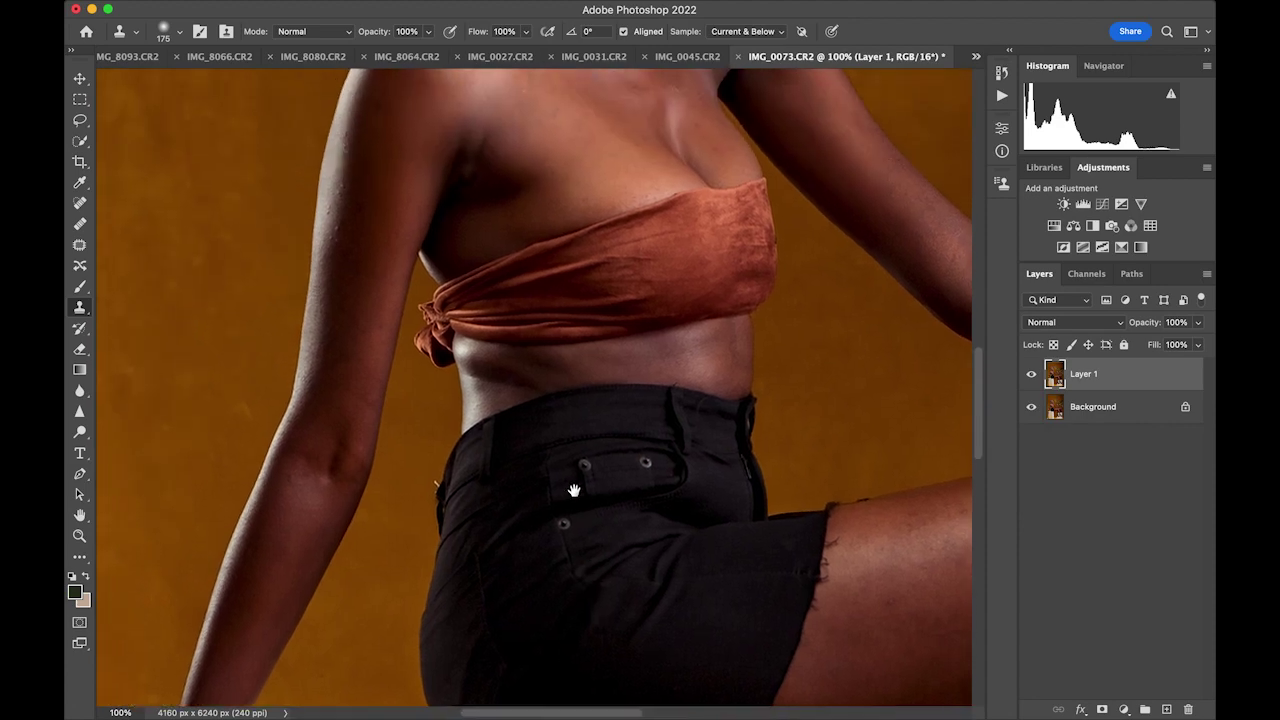
# Clone the backdrop over the fabric knot hanging from the back of the top with a 15 px brush
pyautogui.press('[')
pyautogui.press('[')
pyautogui.press('[')
pyautogui.press('[')
pyautogui.press('[')
pyautogui.press('[')
pyautogui.moveTo(443, 379); pyautogui.dragTo(441, 358)
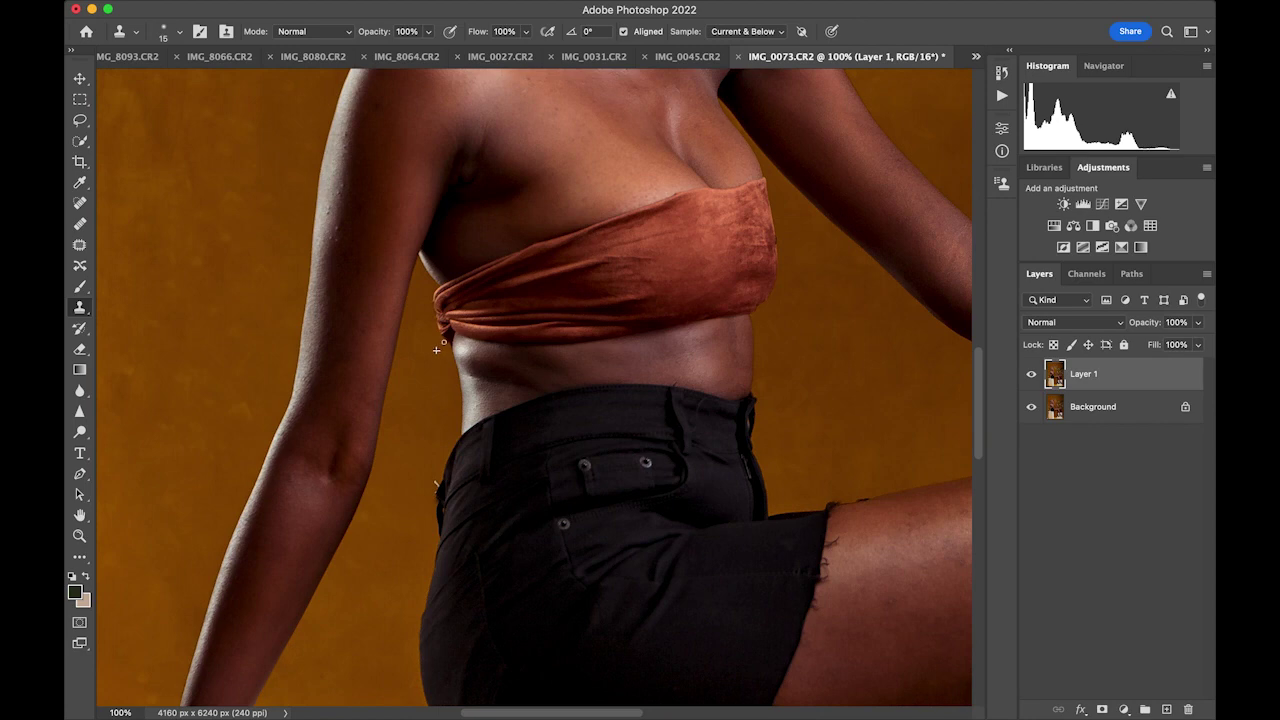
# Set the Clone Stamp brush hardness to 100% at a size of 15 px
pyautogui.click(181, 38)
pyautogui.moveTo(196, 119); pyautogui.dragTo(256, 119)
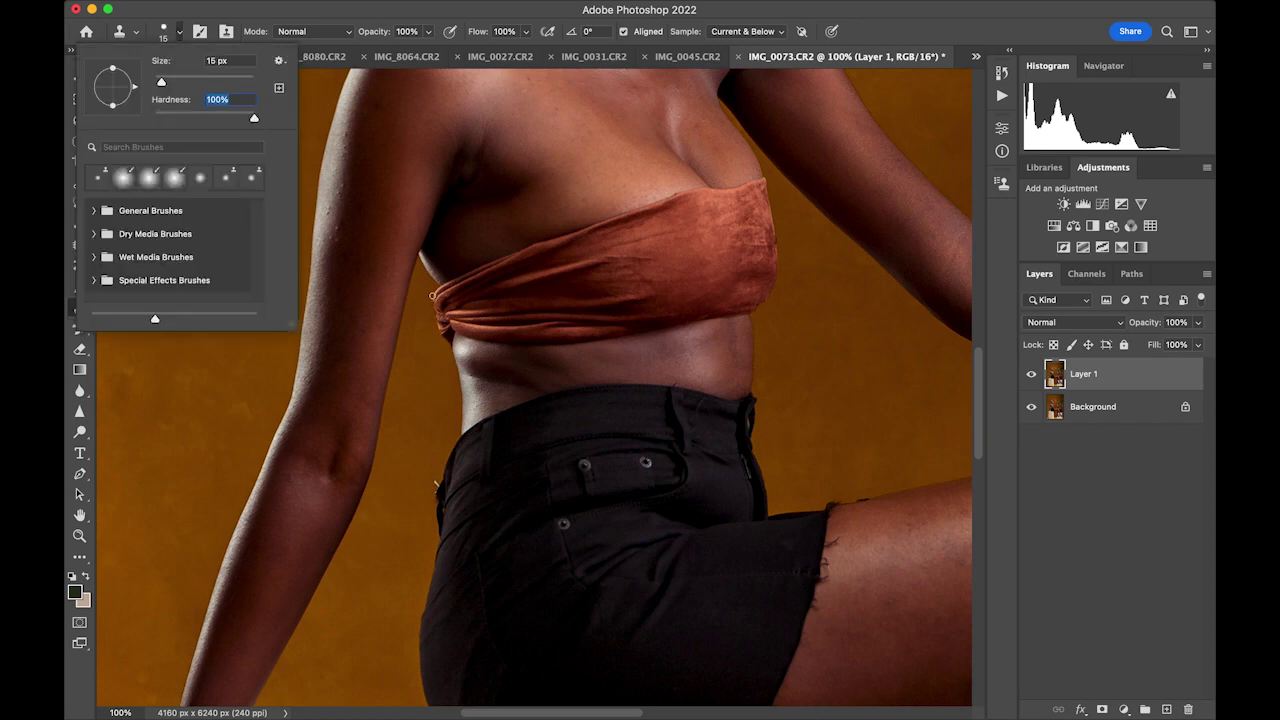
pyautogui.press('Return')
pyautogui.press('[')
pyautogui.press('[')
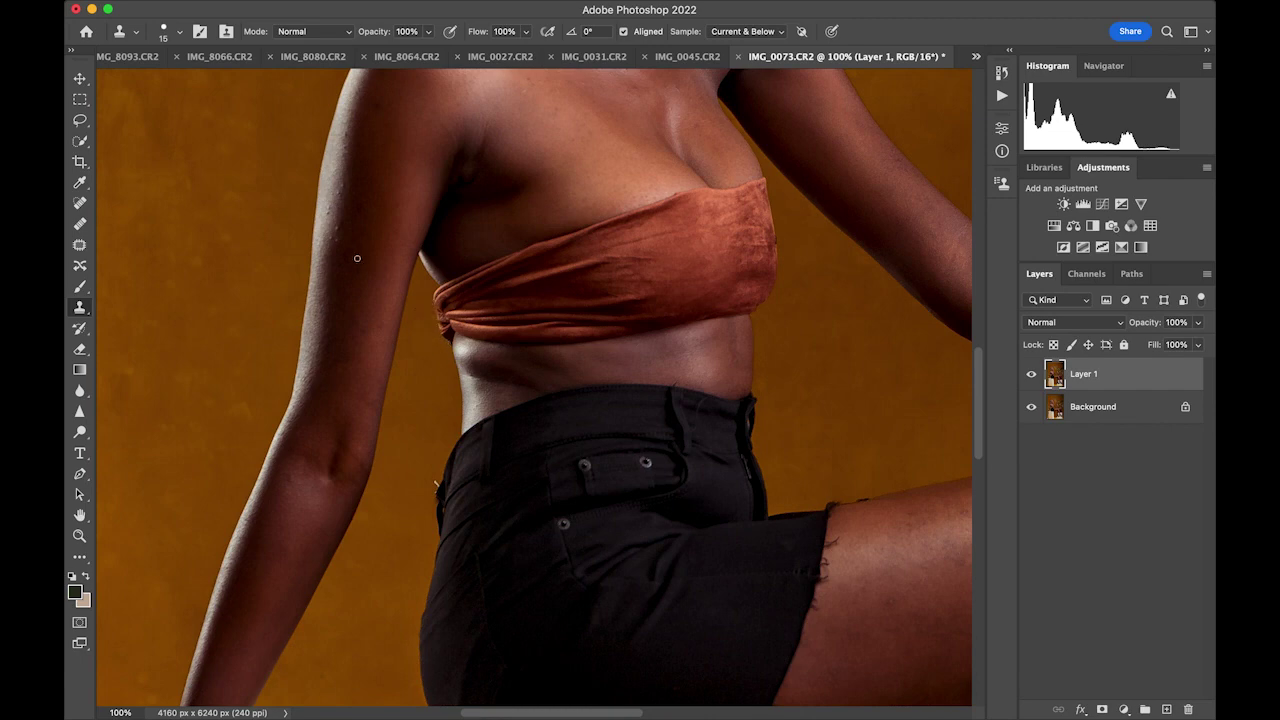
# Heal the blemishes on the chest, neck and chin with the Spot Healing Brush, enlarging it to 30 px
pyautogui.click(80, 203)
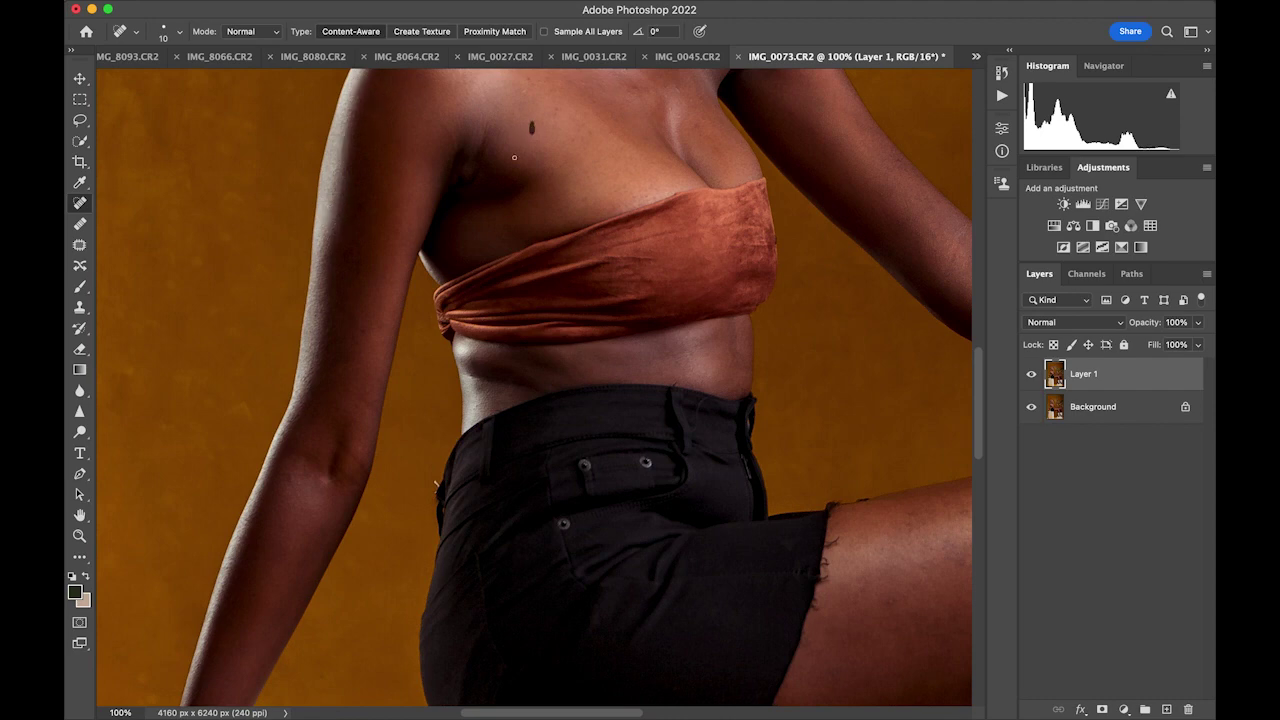
pyautogui.press(']')
pyautogui.press(']')
pyautogui.moveTo(671, 124); pyautogui.dragTo(563, 349)
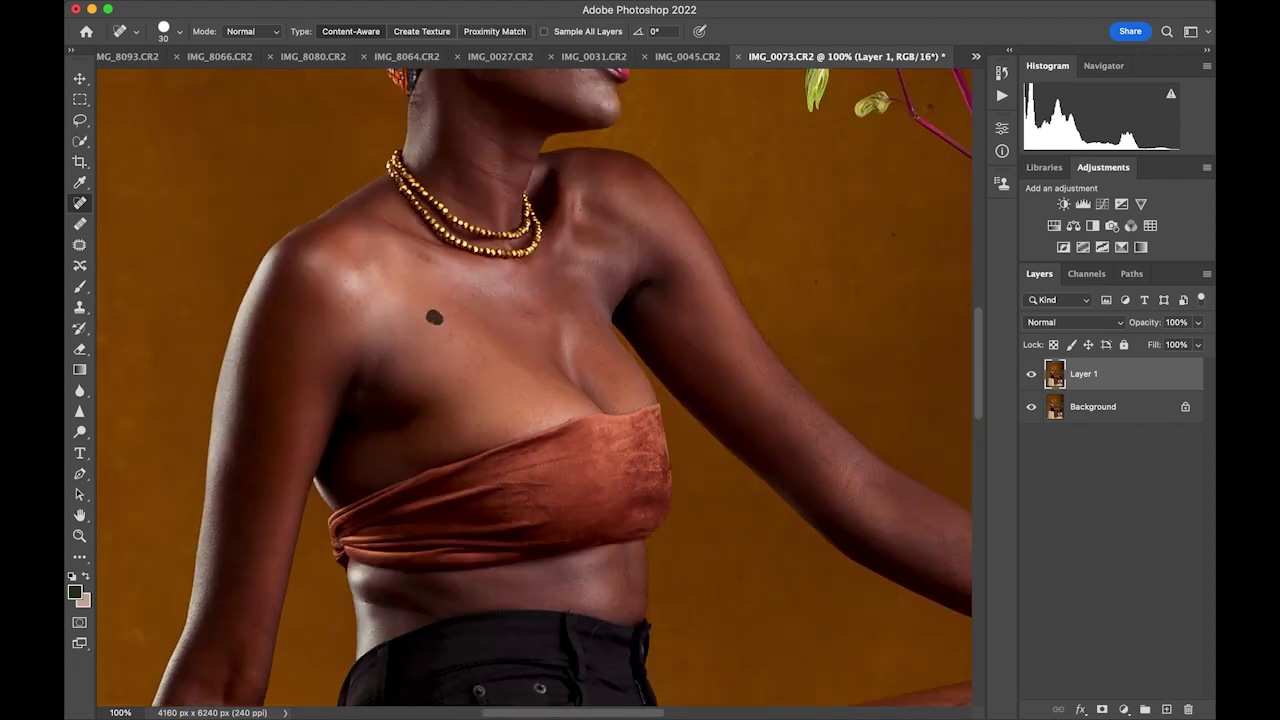
pyautogui.click(405, 288)
pyautogui.press('super+minus')
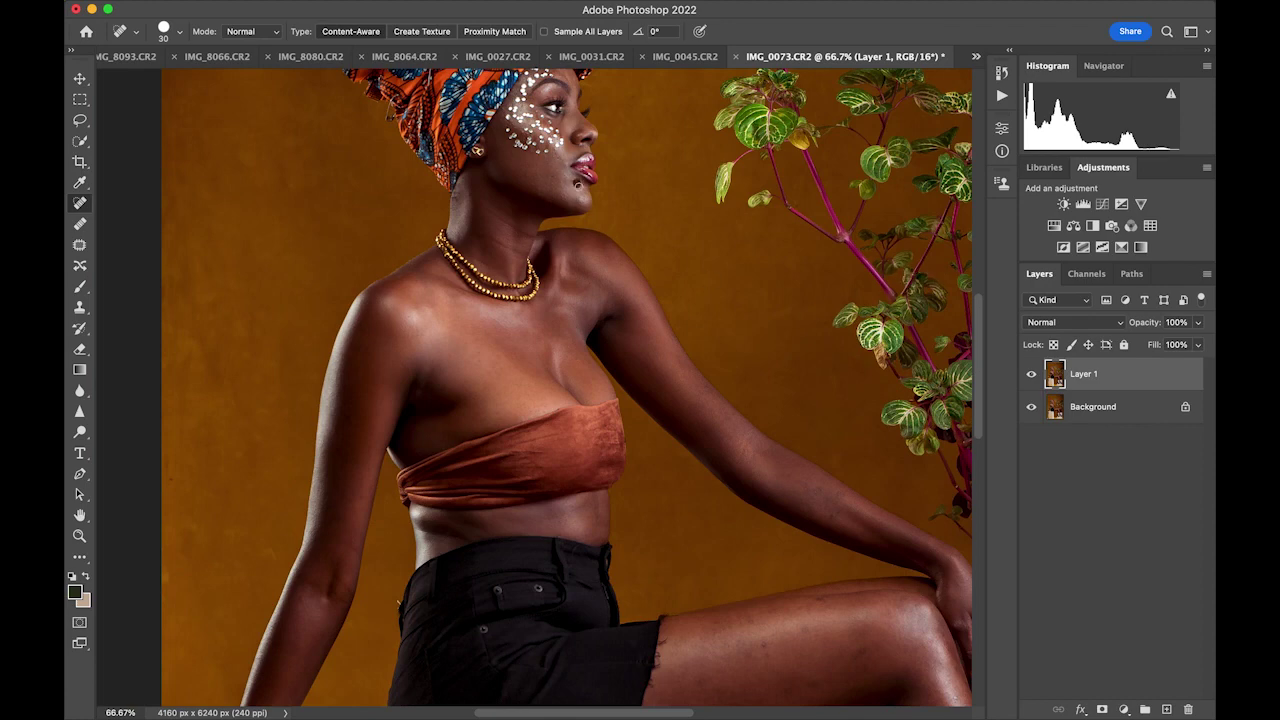
pyautogui.click(458, 206)
pyautogui.click(500, 211)
# Heal the marks and uneven skin along the thigh, forearm, calves and ankle with the 30 px healing brush
pyautogui.moveTo(680, 561); pyautogui.dragTo(526, 336)
pyautogui.moveTo(614, 247); pyautogui.dragTo(662, 237)
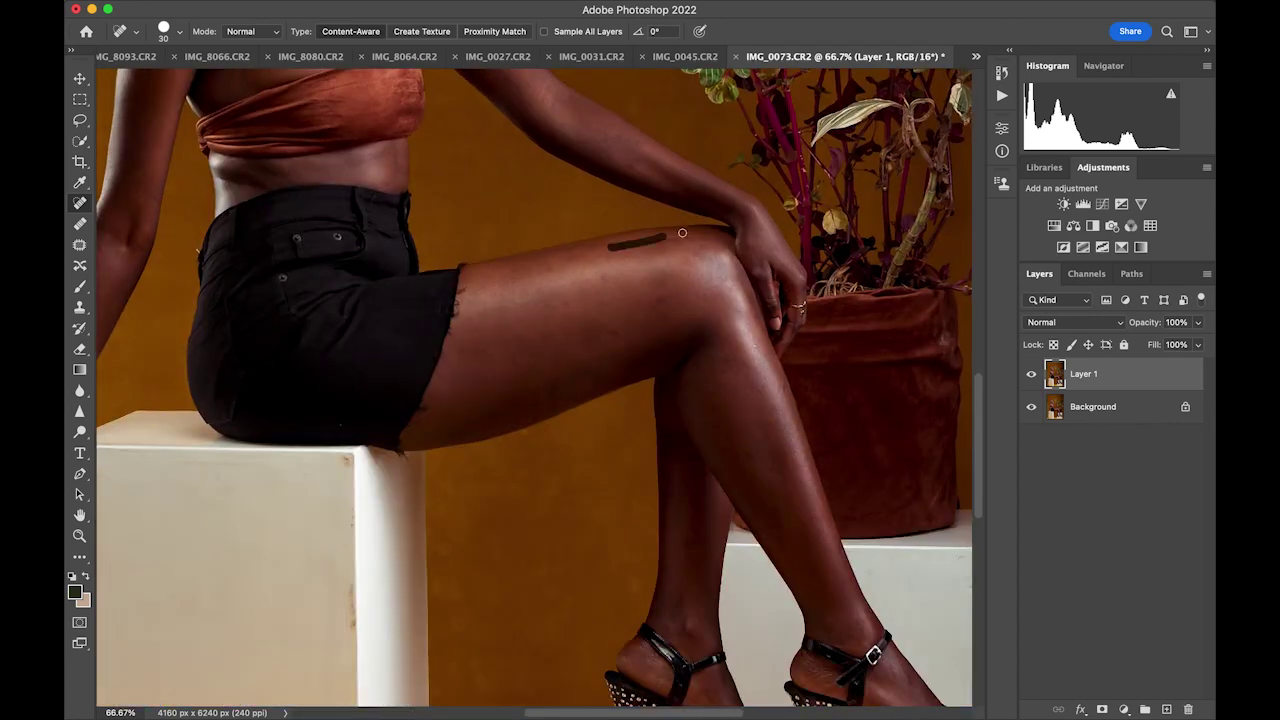
pyautogui.moveTo(588, 253); pyautogui.dragTo(620, 244)
pyautogui.moveTo(636, 167); pyautogui.dragTo(595, 127)
pyautogui.click(703, 364)
pyautogui.moveTo(682, 590); pyautogui.dragTo(681, 608)
pyautogui.click(666, 572)
pyautogui.moveTo(692, 535); pyautogui.dragTo(692, 519)
pyautogui.moveTo(754, 481)
pyautogui.mouseDown()
pyautogui.moveTo(779, 523)
pyautogui.moveTo(770, 481)
pyautogui.mouseUp()
pyautogui.click(557, 377)
# Heal the stains along the vertical corner and the top front edge of the large white block
pyautogui.moveTo(353, 580); pyautogui.dragTo(353, 648)
pyautogui.click(352, 617)
pyautogui.press('super+z')
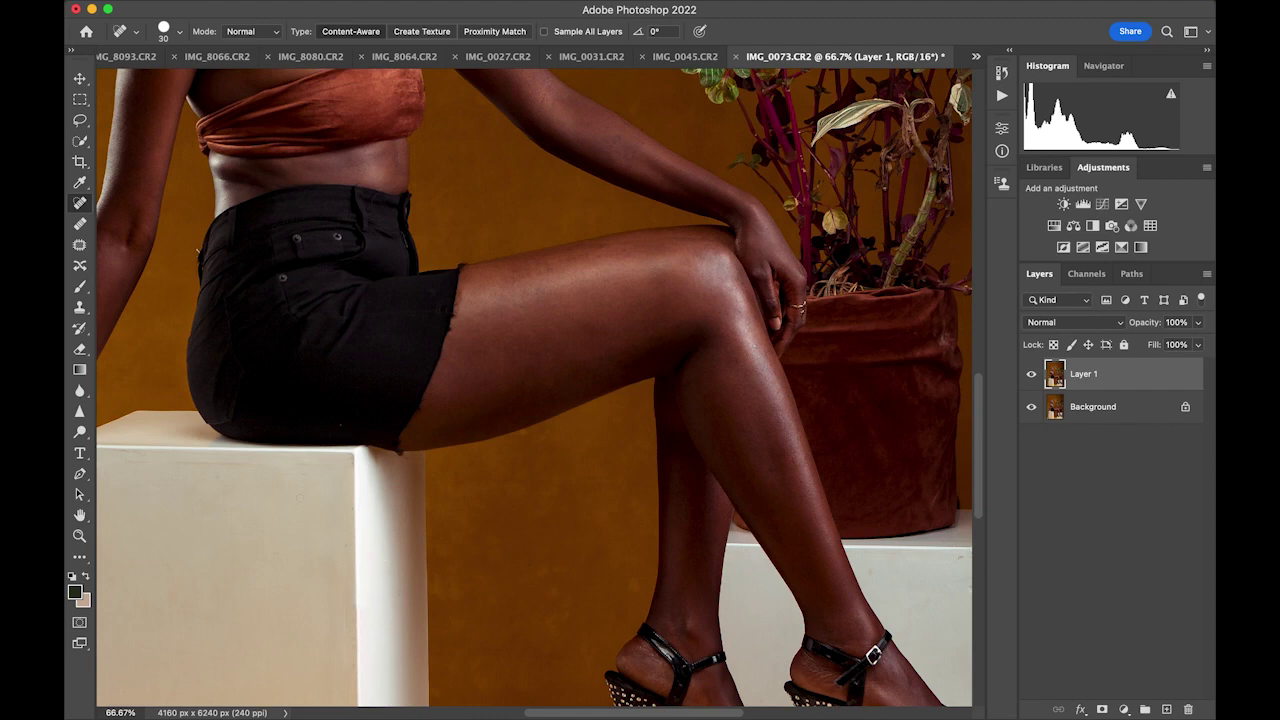
pyautogui.moveTo(304, 462); pyautogui.dragTo(108, 462)
# Examine the shoes, lower blocks, plant and upper backdrop for remaining blemishes
pyautogui.scroll(-10, 606, 286)
pyautogui.hscroll(5, 606, 286)
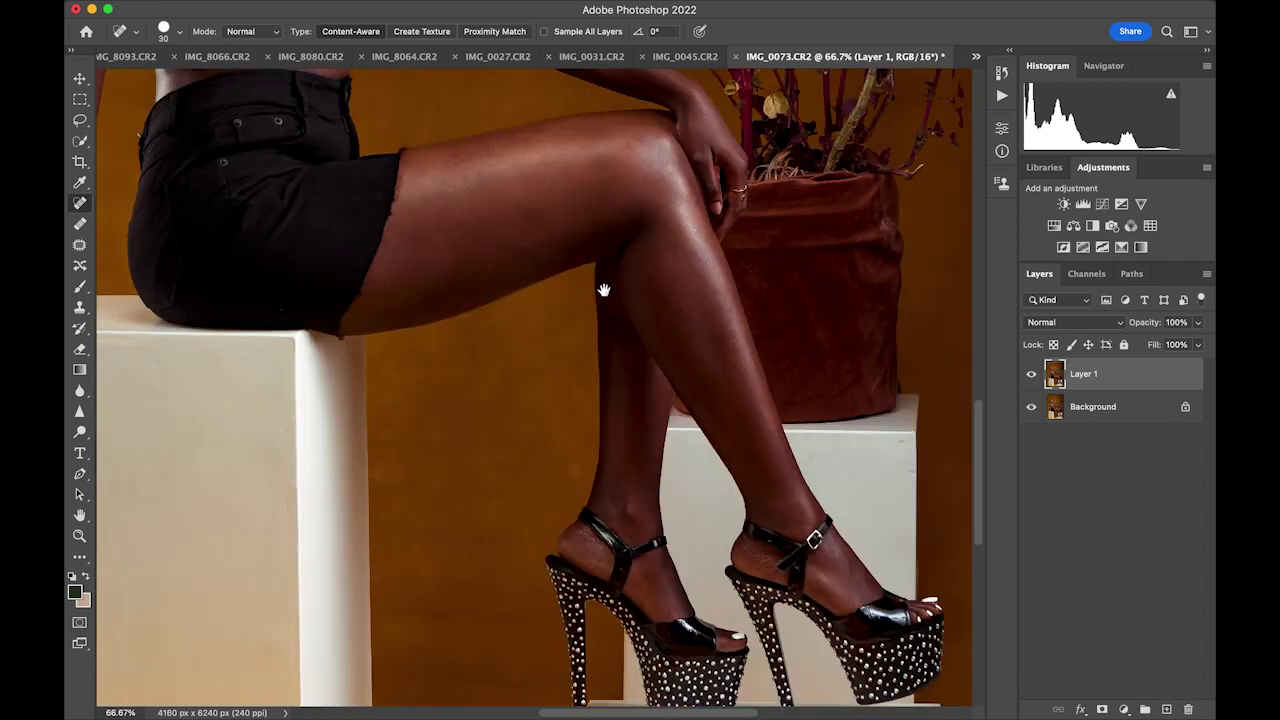
pyautogui.scroll(-2, 629, 410)
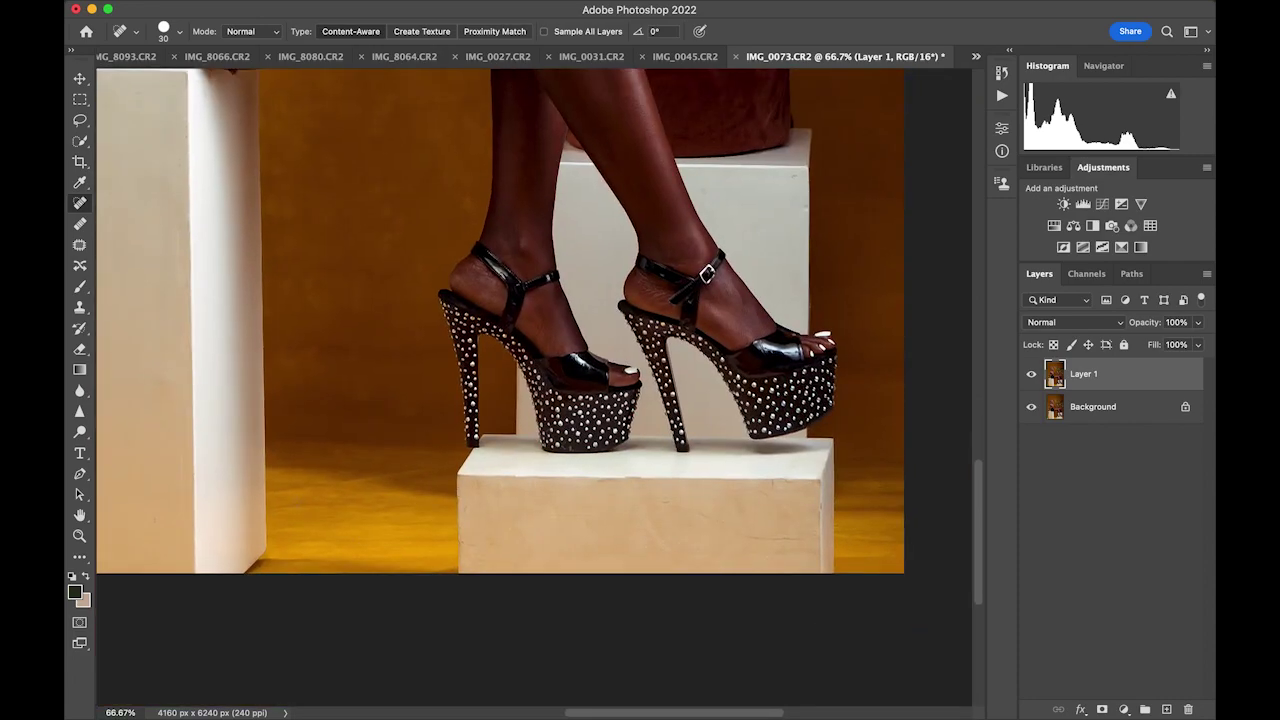
pyautogui.scroll(20, 500, 506)
pyautogui.hscroll(5, 500, 506)
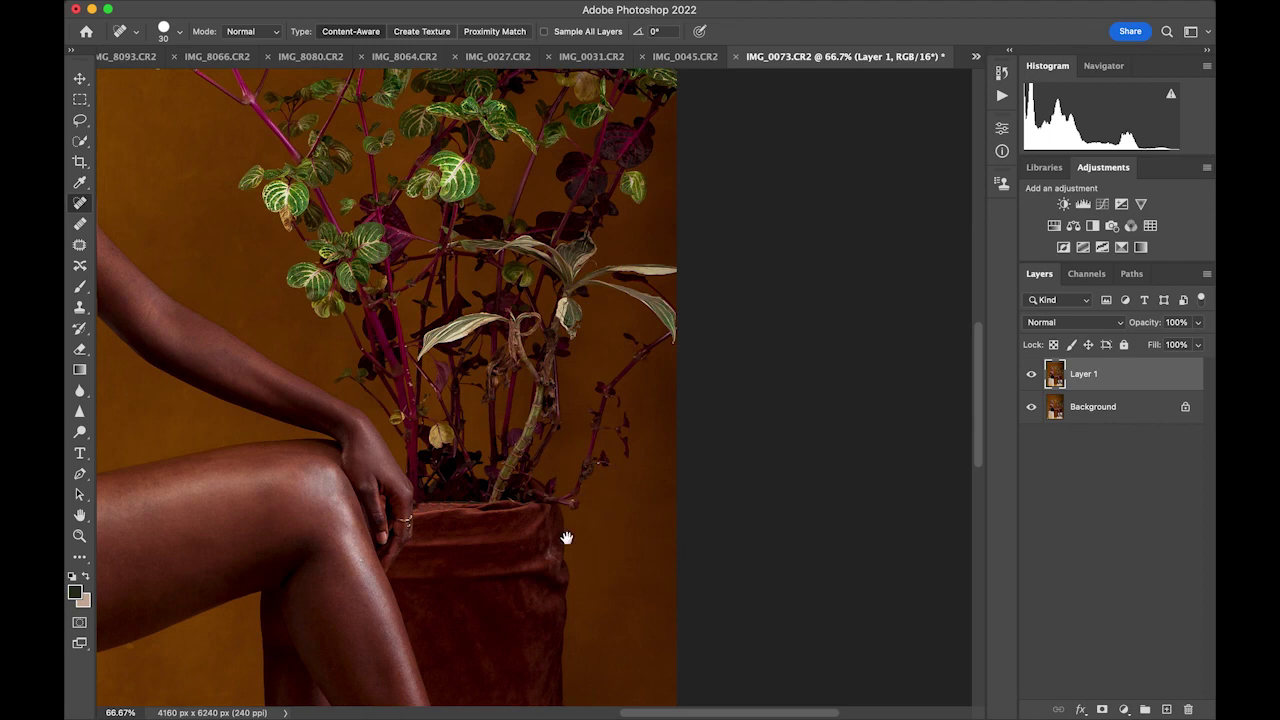
pyautogui.scroll(10, 566, 538)
pyautogui.hscroll(-5, 566, 538)
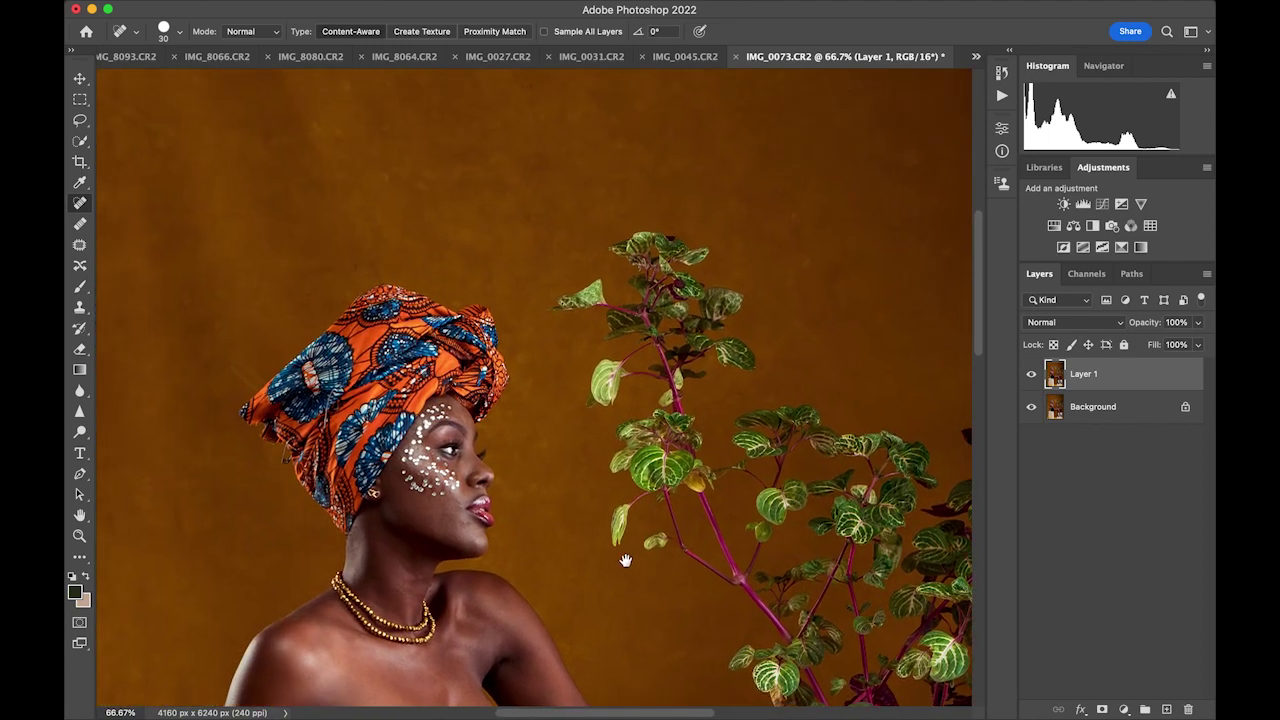
pyautogui.hscroll(-2, 620, 554)
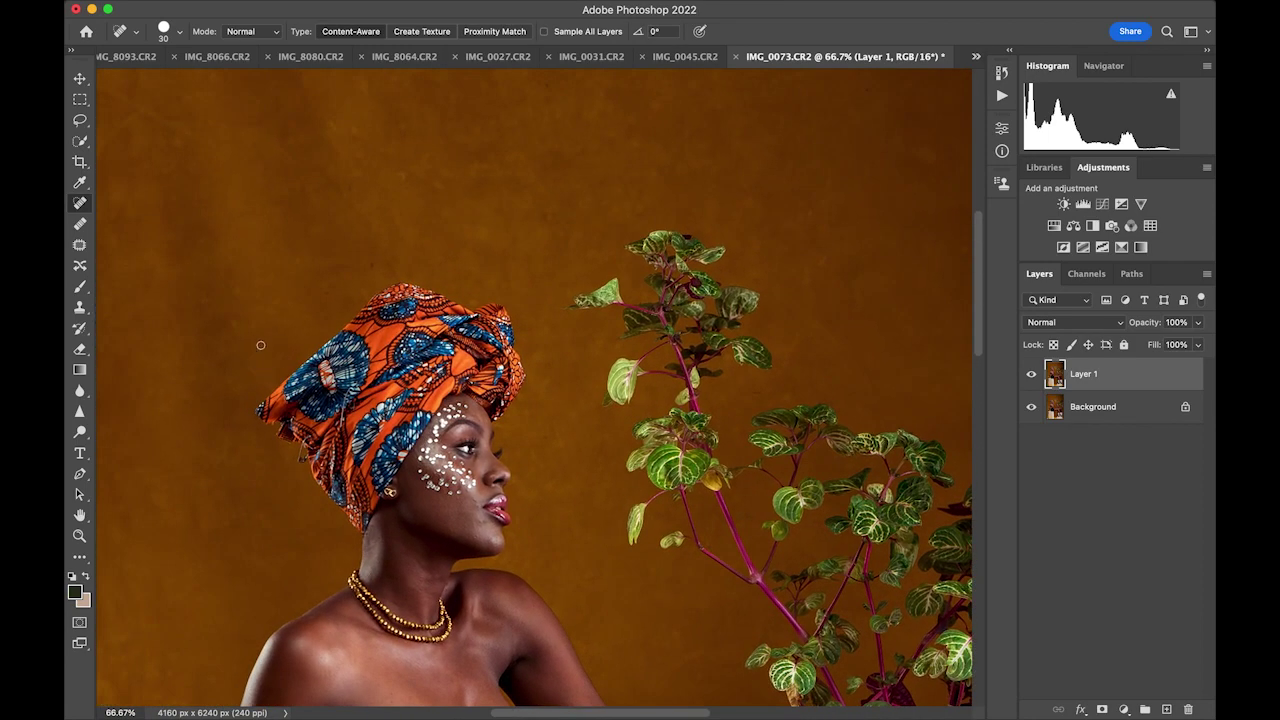
# Heal the creases and marks in the backdrop above and behind the headwrap with an enlarged healing brush
pyautogui.moveTo(184, 161); pyautogui.dragTo(414, 281)
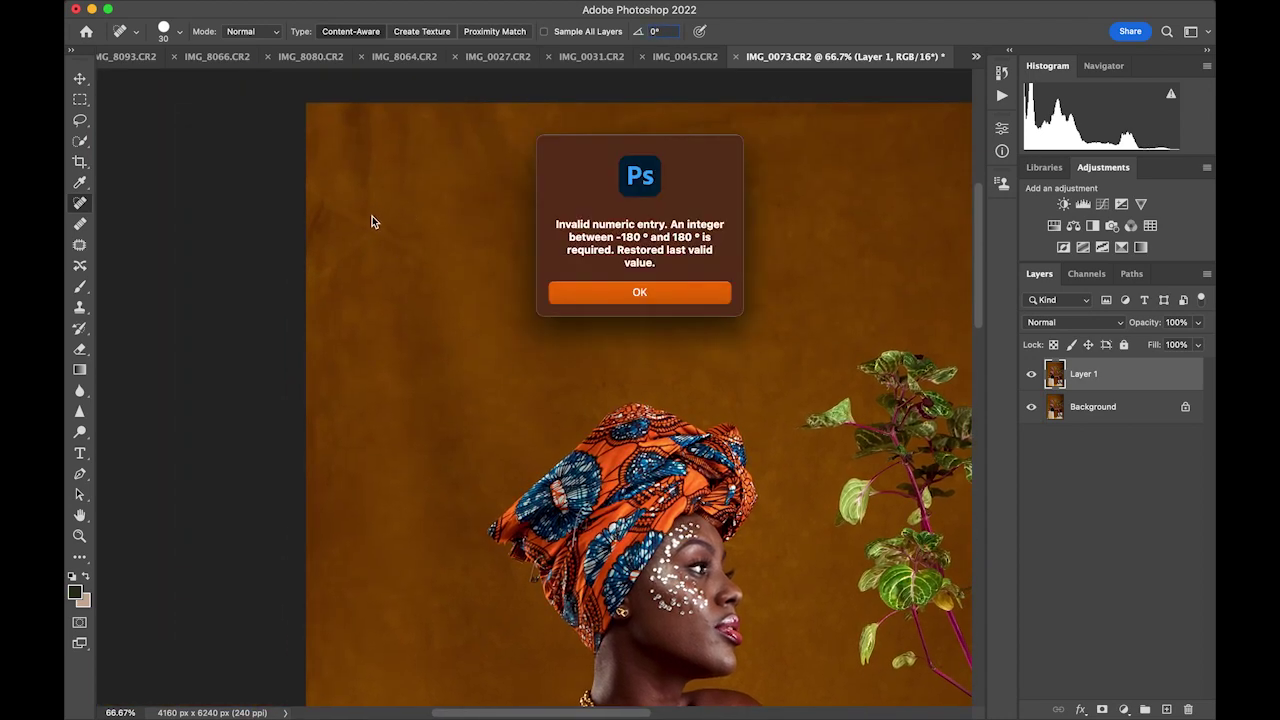
pyautogui.click(645, 289)
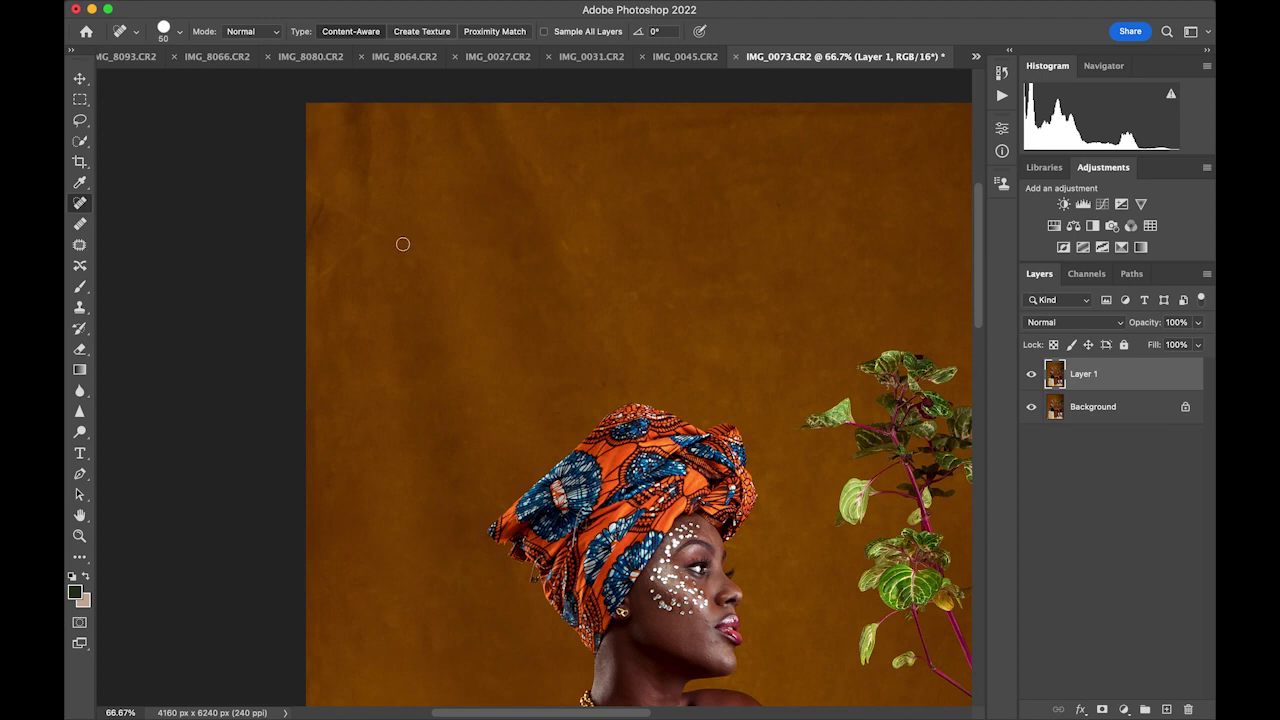
pyautogui.press(']')
pyautogui.moveTo(403, 244)
pyautogui.mouseDown()
pyautogui.moveTo(320, 216)
pyautogui.moveTo(318, 282)
pyautogui.mouseUp()
pyautogui.moveTo(372, 122); pyautogui.dragTo(369, 217)
pyautogui.moveTo(403, 158); pyautogui.dragTo(403, 198)
pyautogui.click(584, 249)
pyautogui.moveTo(326, 212); pyautogui.dragTo(321, 244)
# Fit the whole image in view and heal the broad streaks in the upper-left backdrop with a 175 px brush
pyautogui.press('super+0')
pyautogui.click(1031, 375)
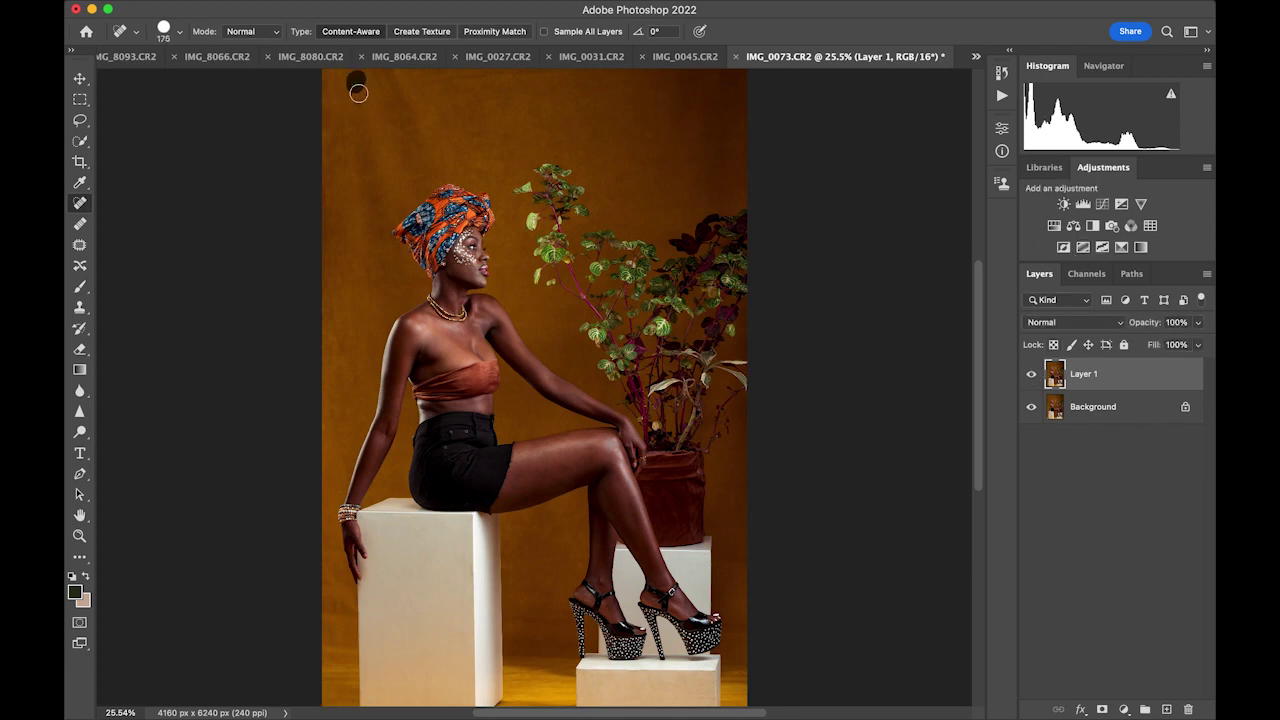
pyautogui.moveTo(392, 78)
pyautogui.mouseDown()
pyautogui.moveTo(417, 157)
pyautogui.moveTo(417, 123)
pyautogui.mouseUp()
pyautogui.moveTo(376, 218); pyautogui.dragTo(356, 129)
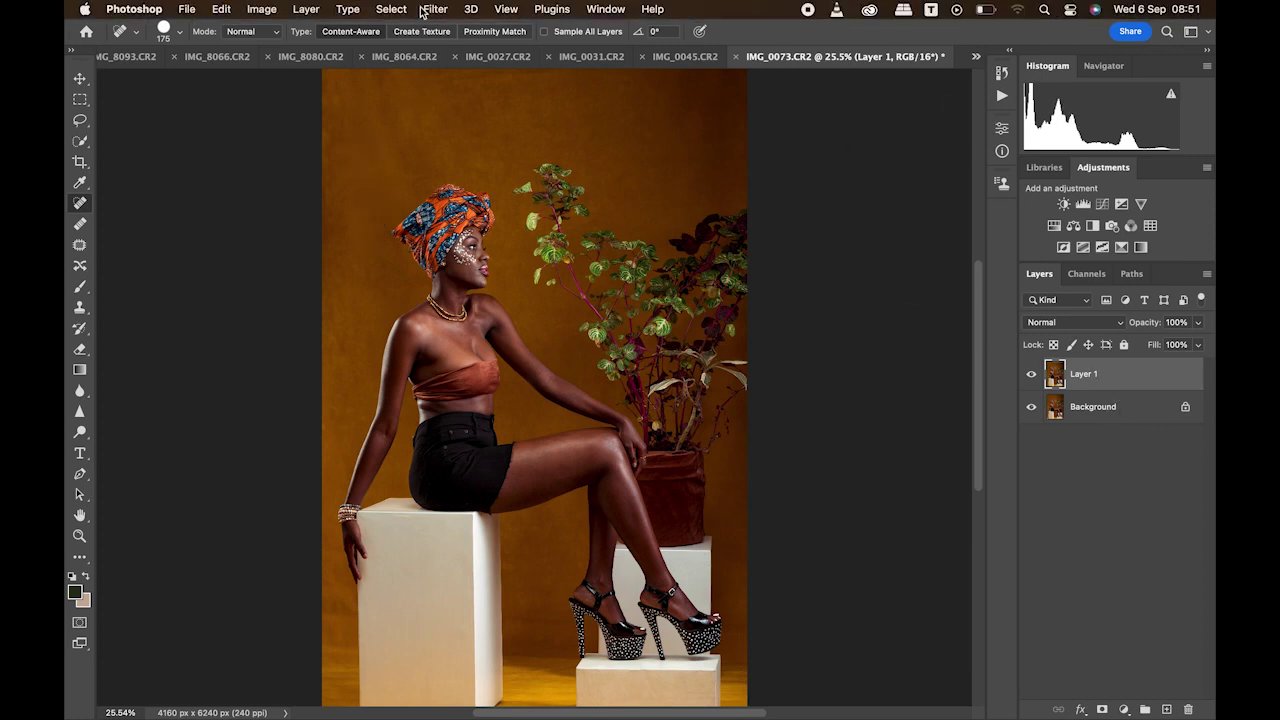
# Open the Liquify filter on Layer 1 and bring the head and headwrap into close view
pyautogui.click(433, 9)
pyautogui.click(466, 157)
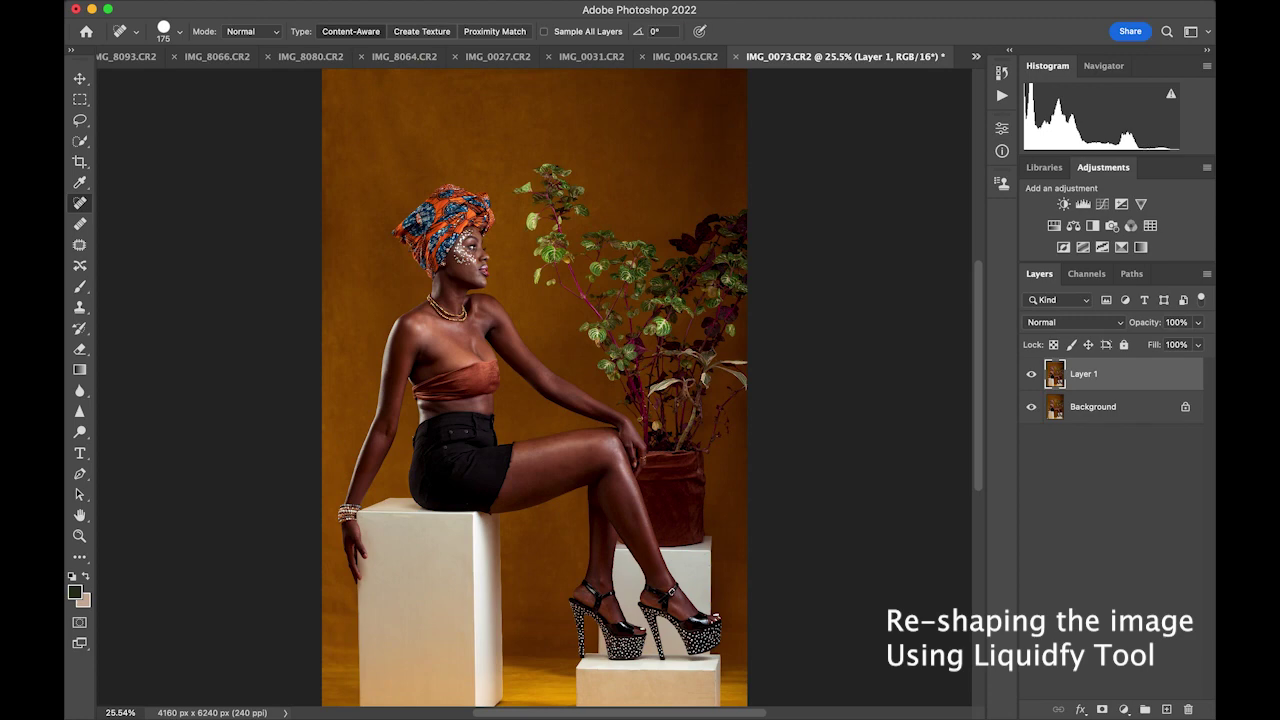
pyautogui.press('super+plus')
pyautogui.press('super+plus')
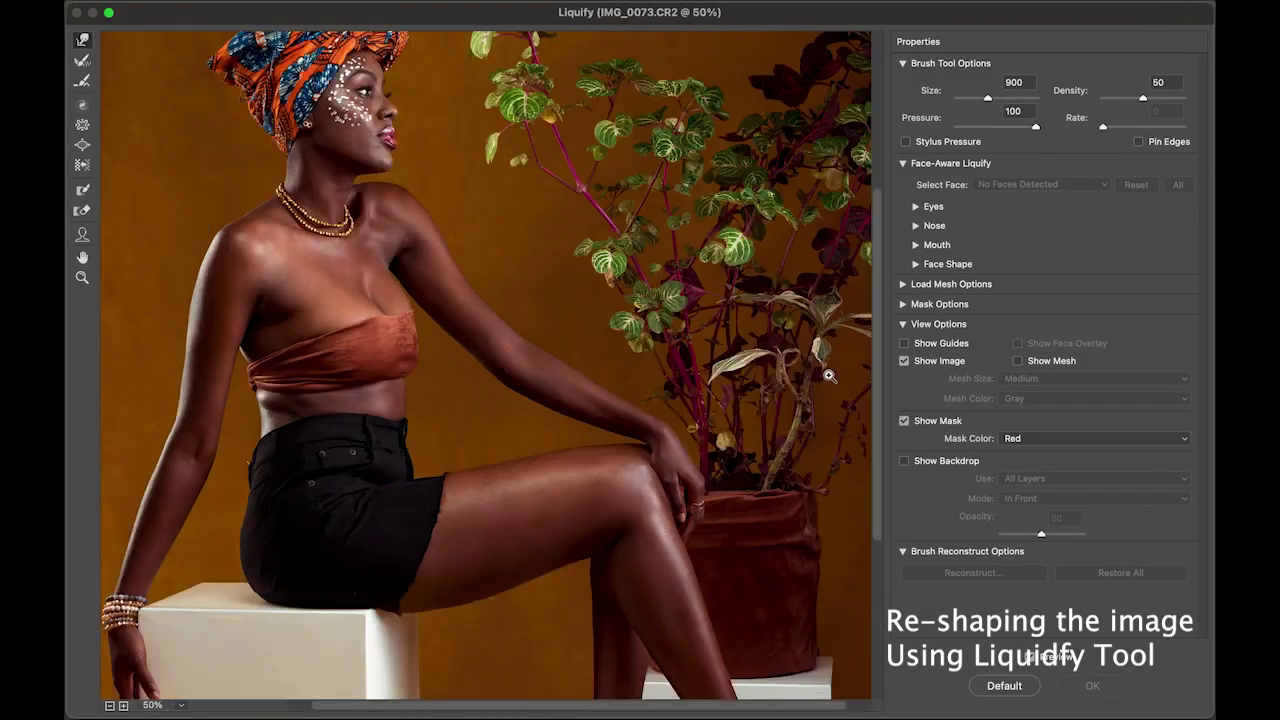
pyautogui.moveTo(502, 353); pyautogui.dragTo(634, 554)
# Push the pointed back tip of the headwrap inward with a 250 Forward Warp brush
pyautogui.press('[')
pyautogui.press('[')
pyautogui.press('[')
pyautogui.press('[')
pyautogui.press('[')
pyautogui.press('[')
pyautogui.press('[')
pyautogui.press('[')
pyautogui.press('[')
pyautogui.press('[')
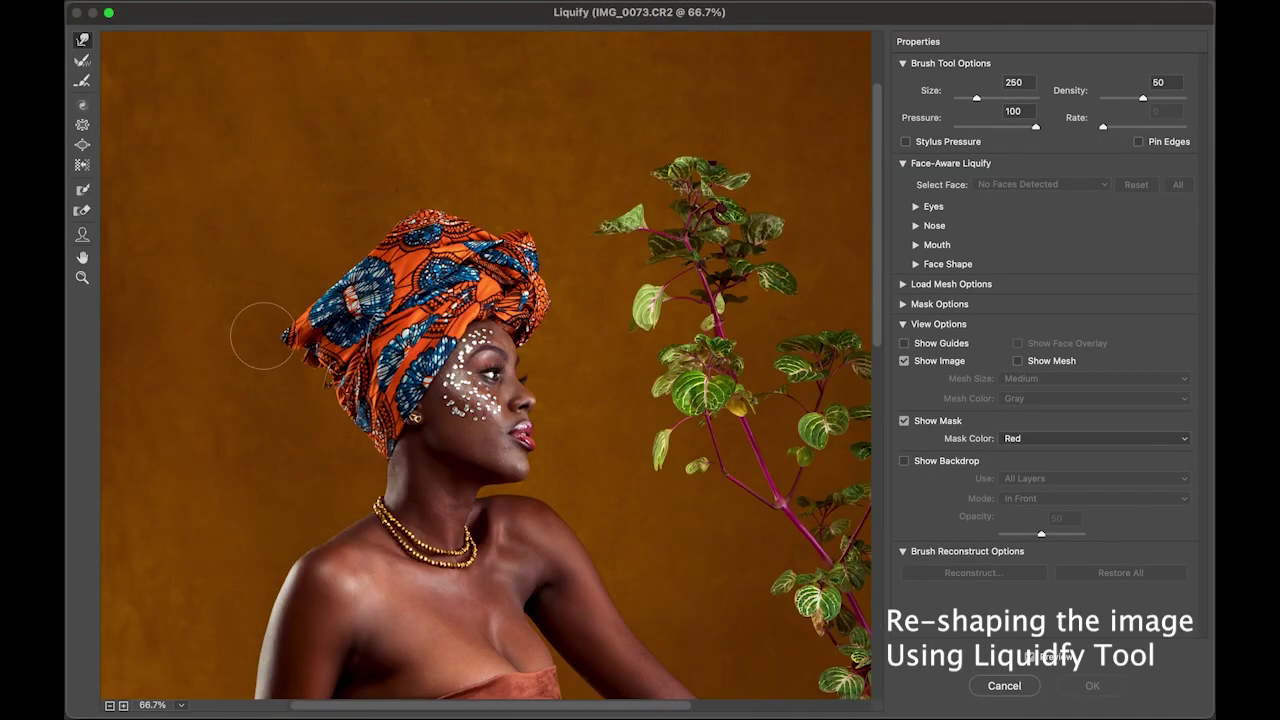
pyautogui.moveTo(265, 336); pyautogui.dragTo(293, 336)
# Round off the back of the headwrap by warping its edge inward with a 400 brush
pyautogui.press('[')
pyautogui.press('[')
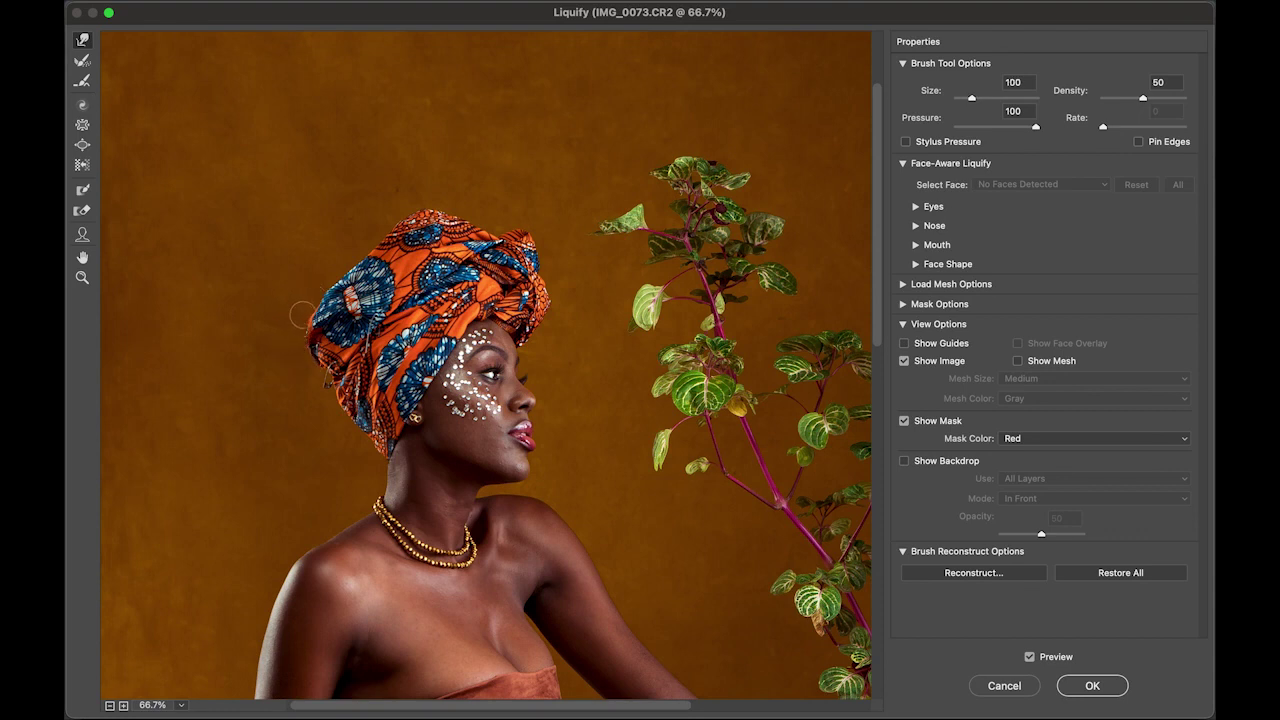
pyautogui.press(']')
pyautogui.press(']')
pyautogui.press(']')
pyautogui.press(']')
pyautogui.press(']')
pyautogui.press(']')
pyautogui.press(']')
pyautogui.moveTo(294, 320); pyautogui.dragTo(305, 326)
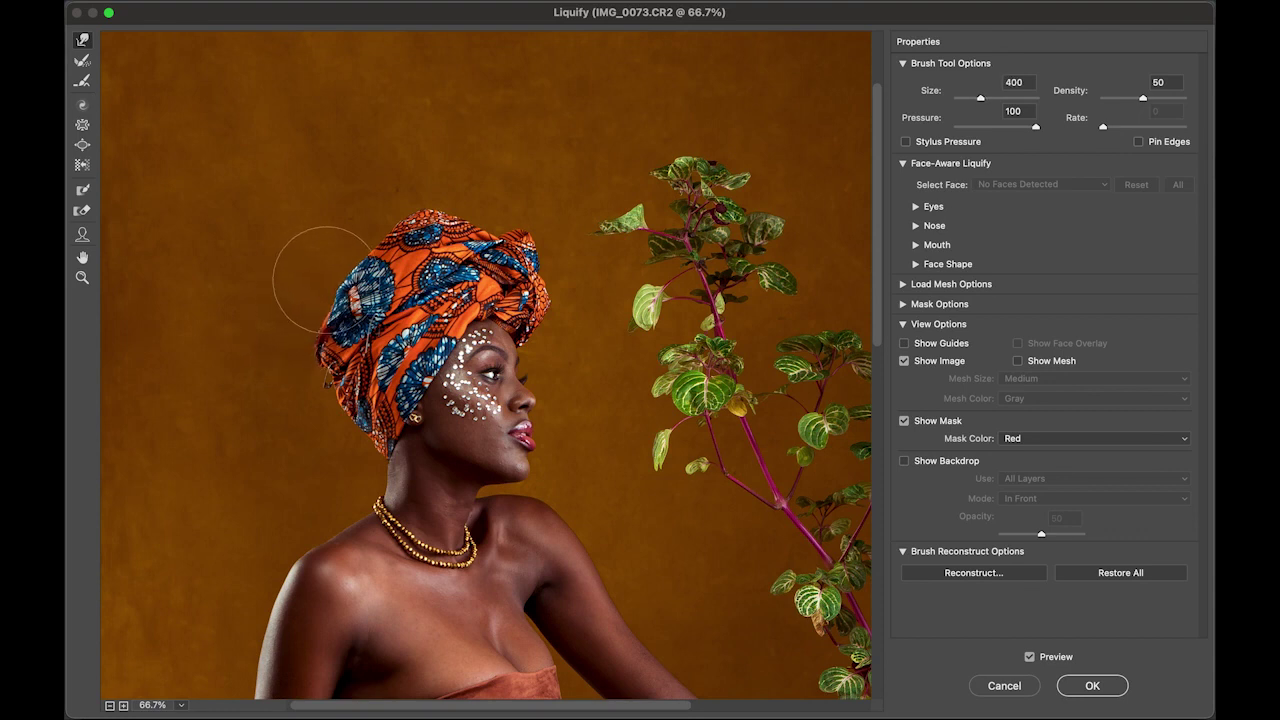
# Smooth the bumps on the lower back edge of the headwrap with smaller warp brushes, ending at size 200
pyautogui.press('[')
pyautogui.press('[')
pyautogui.press('[')
pyautogui.press('[')
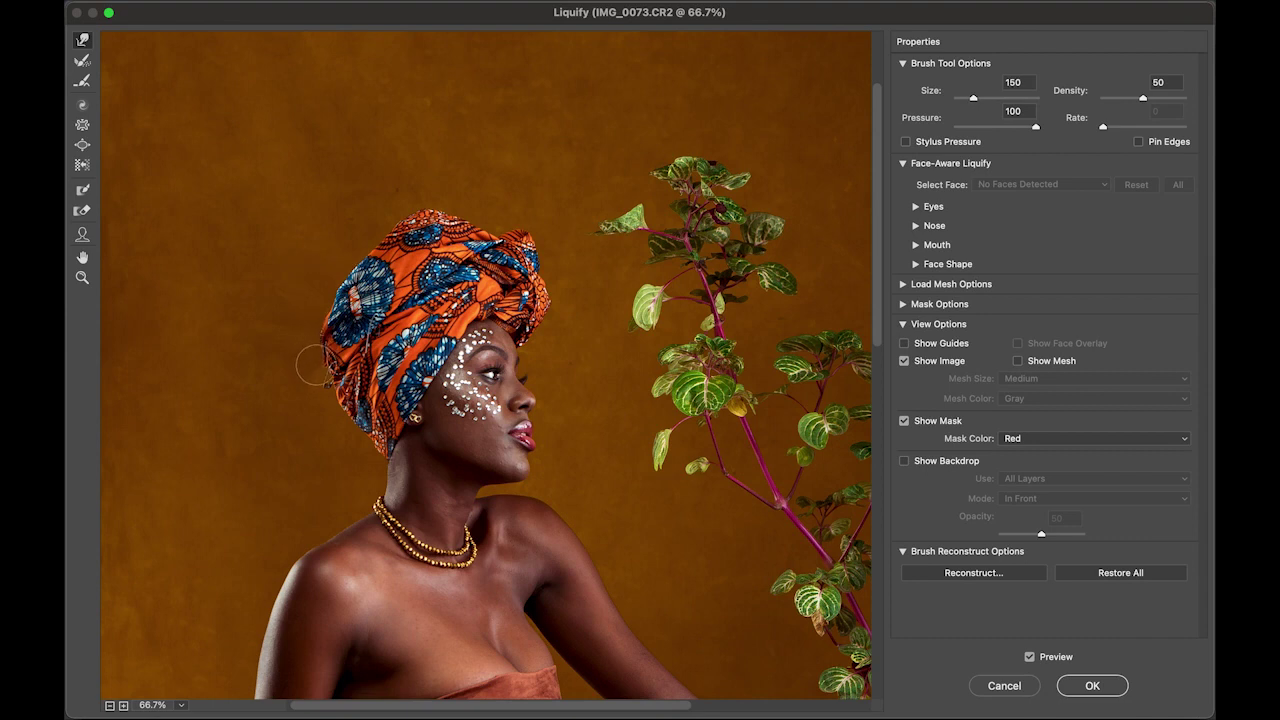
pyautogui.press('[')
pyautogui.press('[')
pyautogui.press('[')
pyautogui.press('[')
pyautogui.press('[')
pyautogui.press(']')
pyautogui.press(']')
pyautogui.press(']')
pyautogui.press(']')
pyautogui.press(']')
pyautogui.press(']')
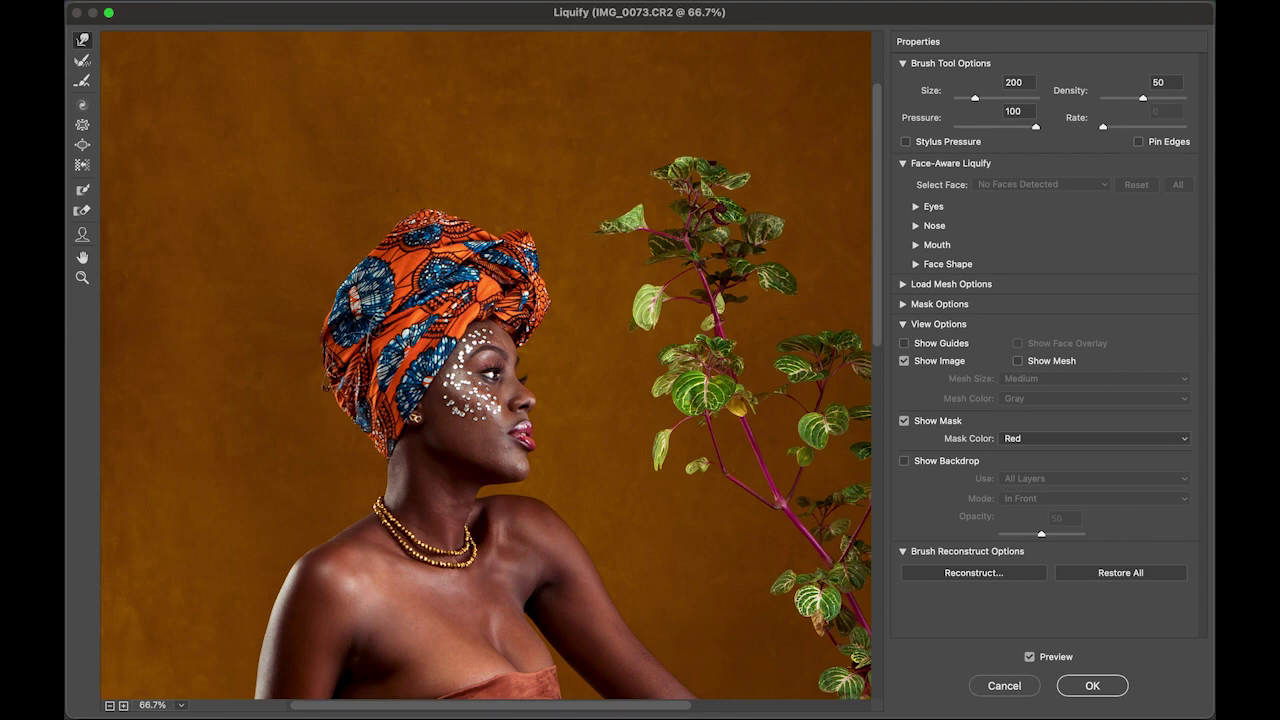
pyautogui.press('[')
pyautogui.press('[')
pyautogui.press(']')
pyautogui.press(']')
pyautogui.press(']')
pyautogui.press(']')
pyautogui.press('[')
pyautogui.press('[')
pyautogui.press('[')
pyautogui.press('[')
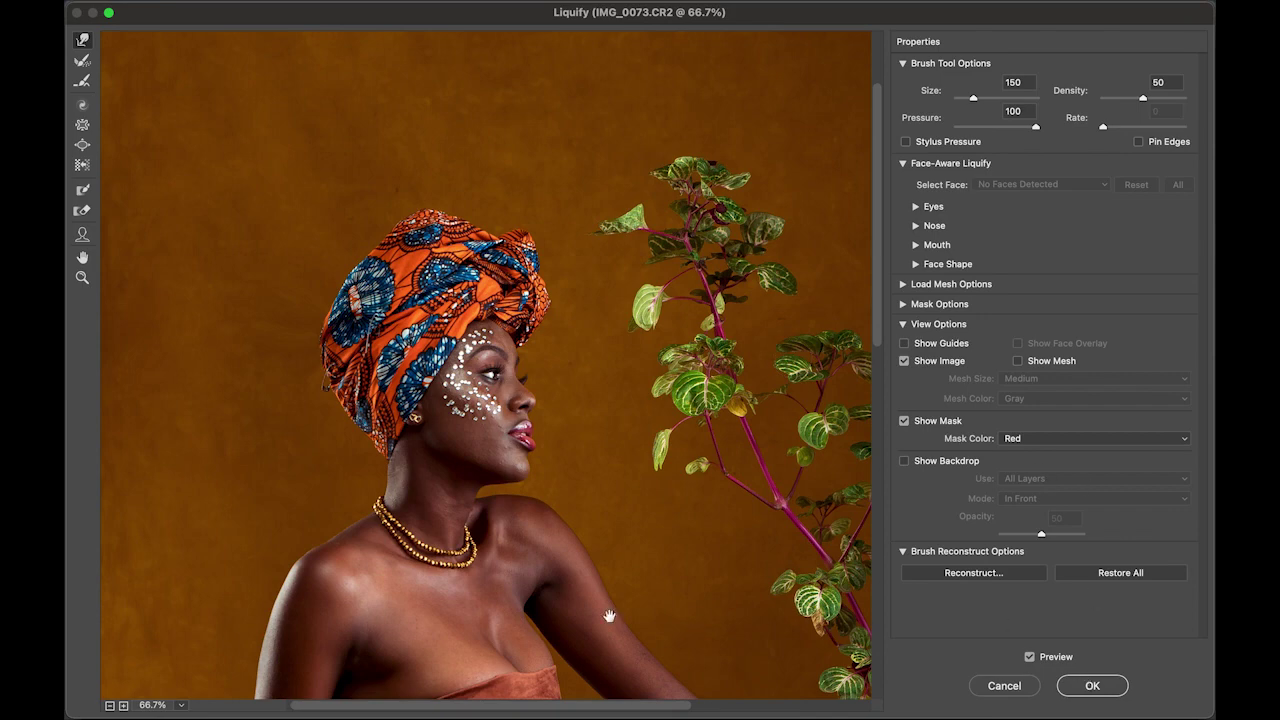
# Push the back side of the waist slightly inward below the top with a 250 warp brush
pyautogui.moveTo(609, 616); pyautogui.dragTo(602, 201)
pyautogui.press(']')
pyautogui.press(']')
pyautogui.press(']')
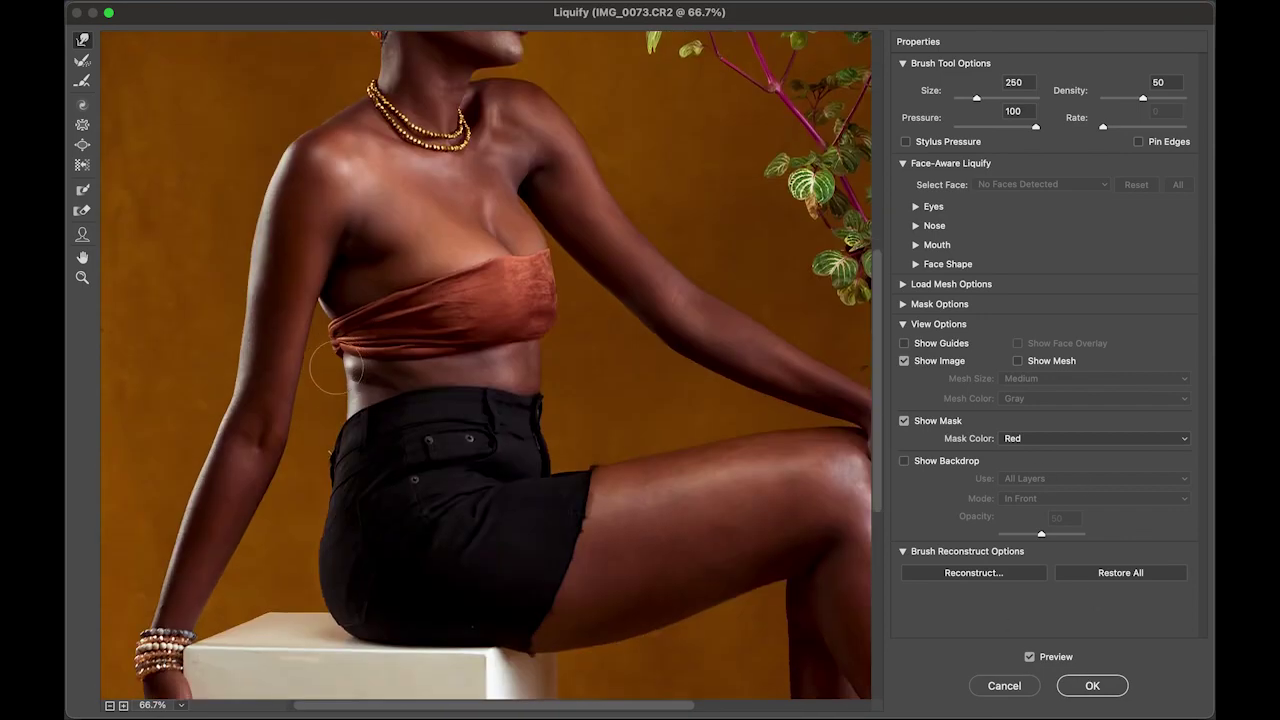
pyautogui.press('[')
pyautogui.press('[')
pyautogui.press(']')
pyautogui.press(']')
pyautogui.moveTo(335, 371); pyautogui.dragTo(342, 372)
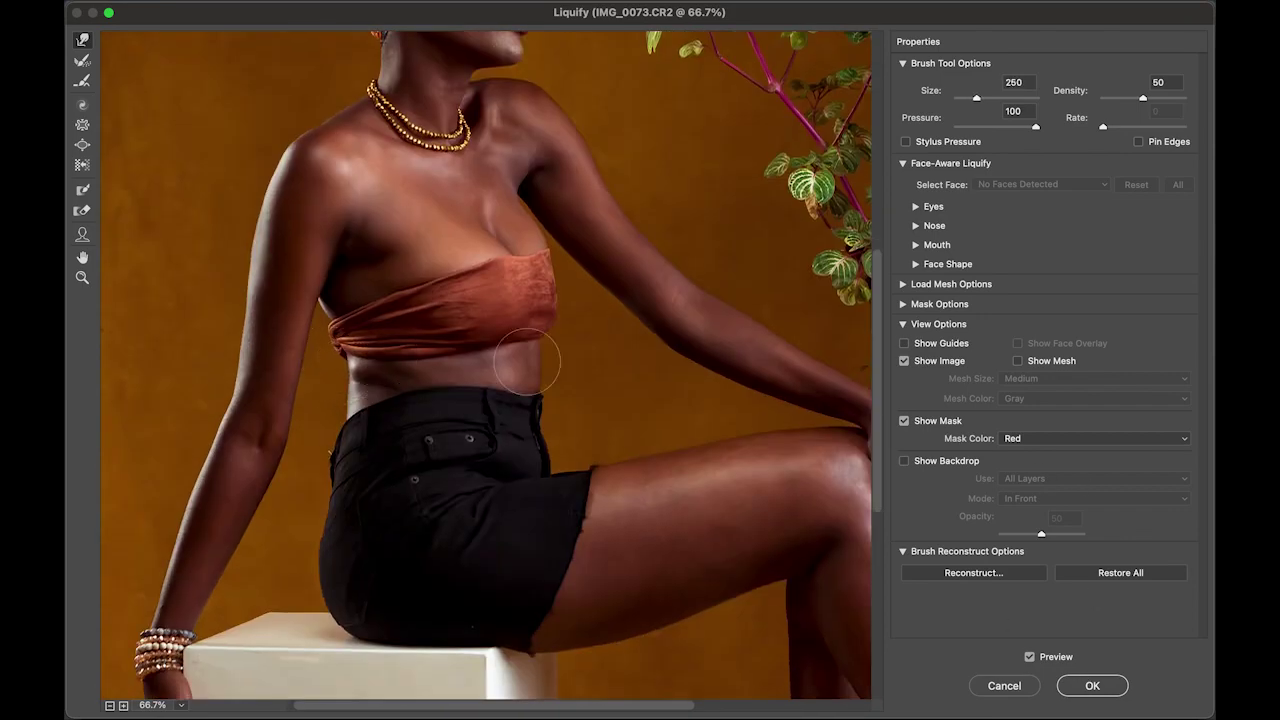
# Push the front side of the waist slightly inward with a larger warp brush
pyautogui.press(']')
pyautogui.press(']')
pyautogui.press(']')
pyautogui.press(']')
pyautogui.press(']')
pyautogui.moveTo(543, 366); pyautogui.dragTo(537, 367)
# Nudge the front contour of the top with the warp brush reduced to size 250
pyautogui.press('[')
pyautogui.press('[')
pyautogui.press('[')
pyautogui.press('[')
pyautogui.press('[')
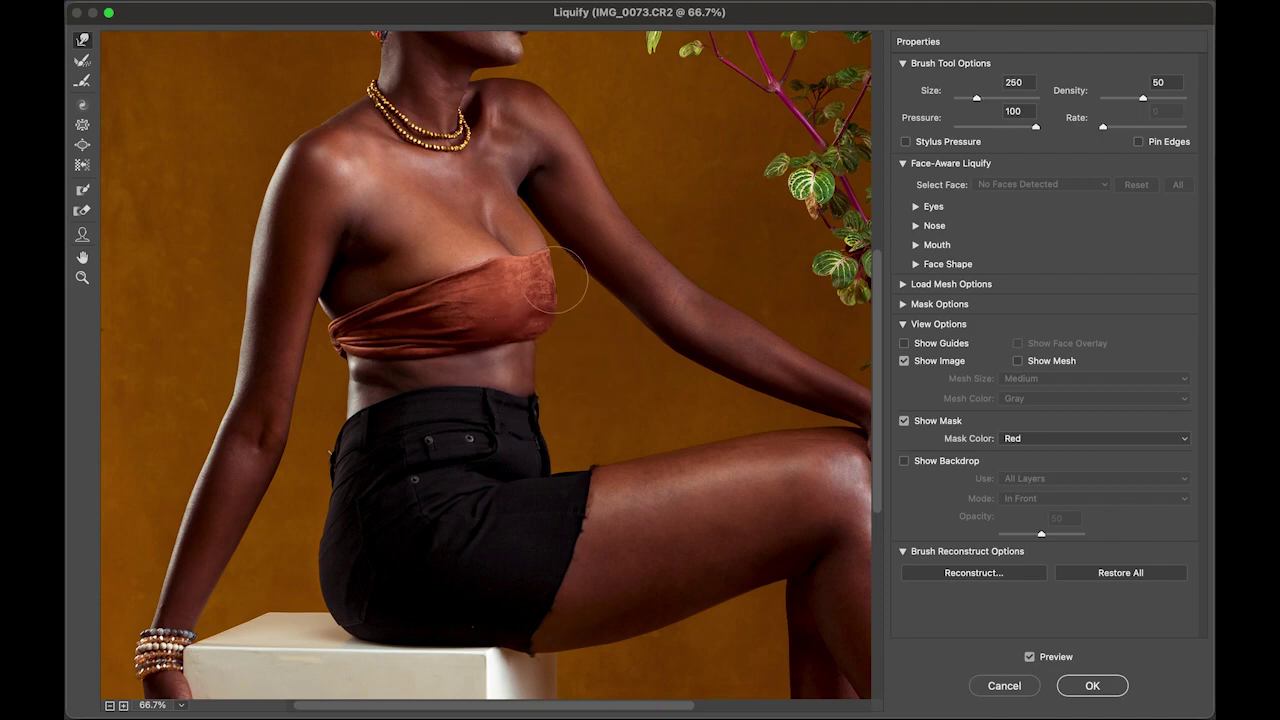
pyautogui.moveTo(555, 280)
pyautogui.mouseDown()
pyautogui.moveTo(560, 290)
pyautogui.moveTo(560, 275)
pyautogui.moveTo(551, 283)
pyautogui.mouseUp()
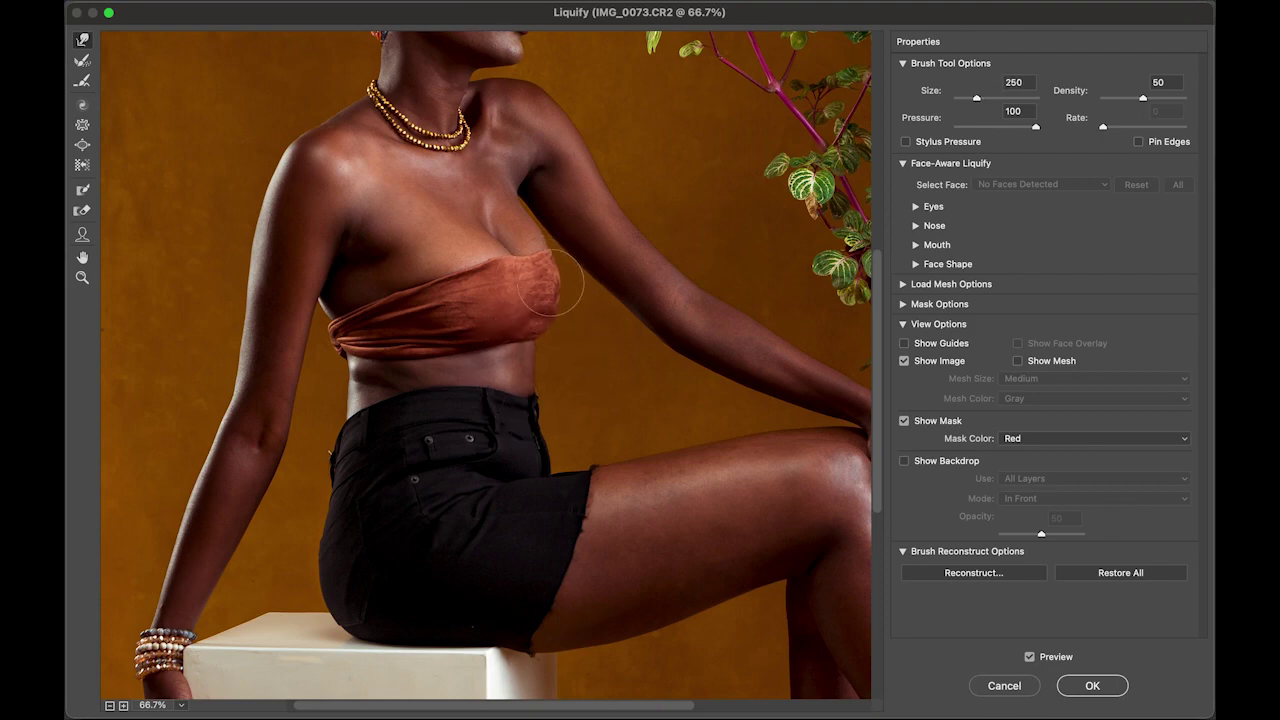
# Shift the front of the bust slightly outward and upward with a 1200 warp brush
pyautogui.press('[')
pyautogui.press('[')
pyautogui.press(']')
pyautogui.press(']')
pyautogui.press(']')
pyautogui.press(']')
pyautogui.press(']')
pyautogui.press(']')
pyautogui.press(']')
pyautogui.press(']')
pyautogui.press(']')
pyautogui.press(']')
pyautogui.press(']')
pyautogui.press(']')
pyautogui.press(']')
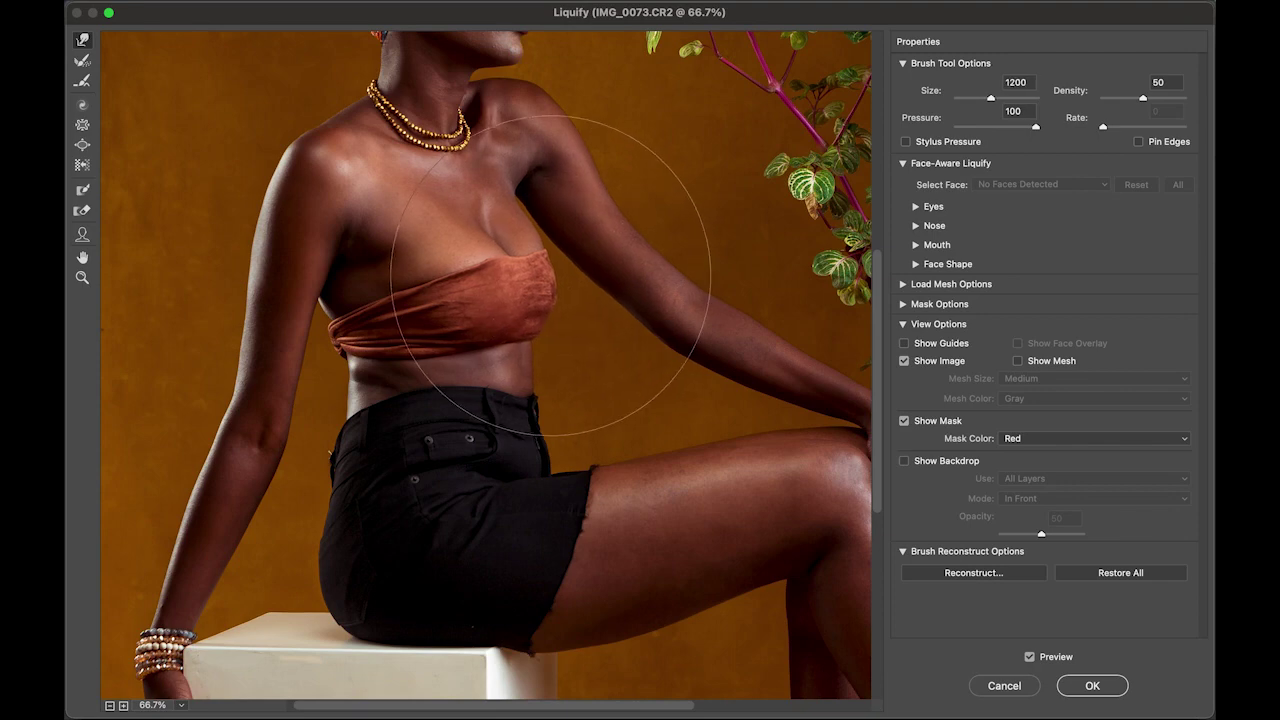
pyautogui.moveTo(551, 275); pyautogui.dragTo(554, 273)
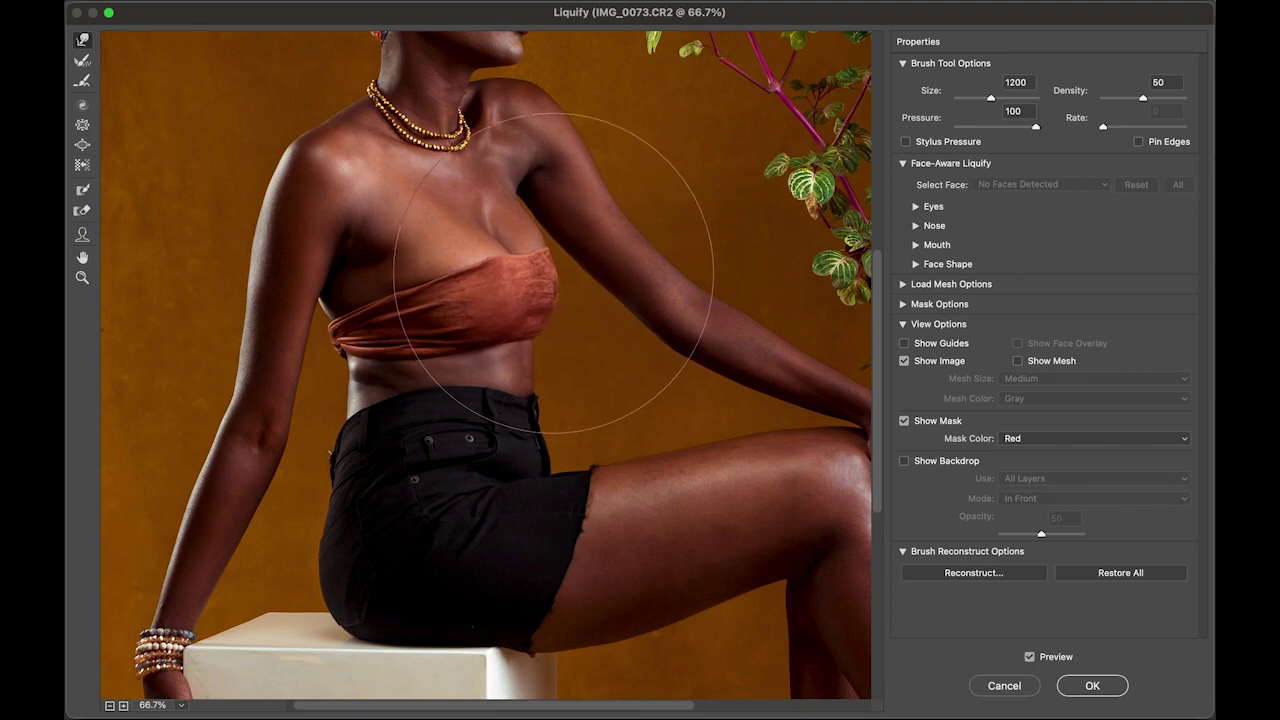
# Push the back of the shorts outward around the hip with a 400 warp brush for a fuller curve
pyautogui.press('[')
pyautogui.press('[')
pyautogui.press('[')
pyautogui.press('[')
pyautogui.press('[')
pyautogui.press('[')
pyautogui.press('[')
pyautogui.press('[')
pyautogui.press('[')
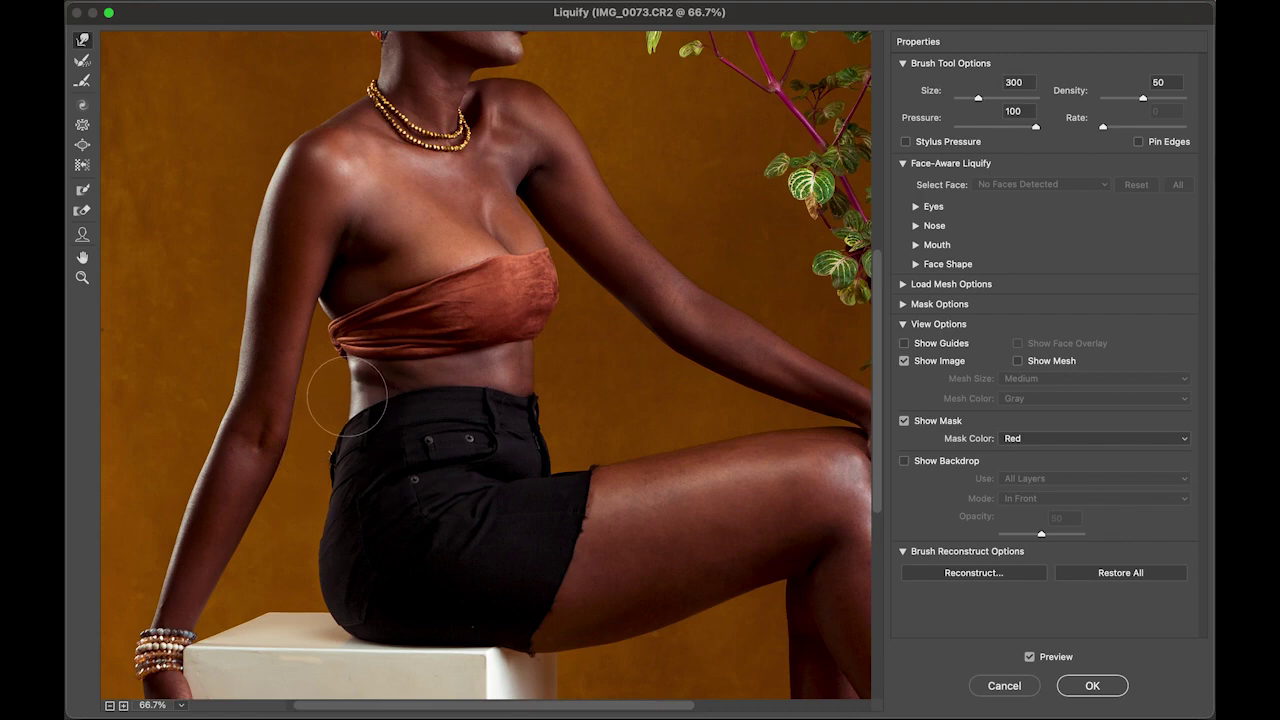
pyautogui.press(']')
pyautogui.moveTo(329, 500)
pyautogui.mouseDown()
pyautogui.moveTo(315, 495)
pyautogui.moveTo(306, 532)
pyautogui.mouseUp()
pyautogui.moveTo(314, 578); pyautogui.dragTo(310, 576)
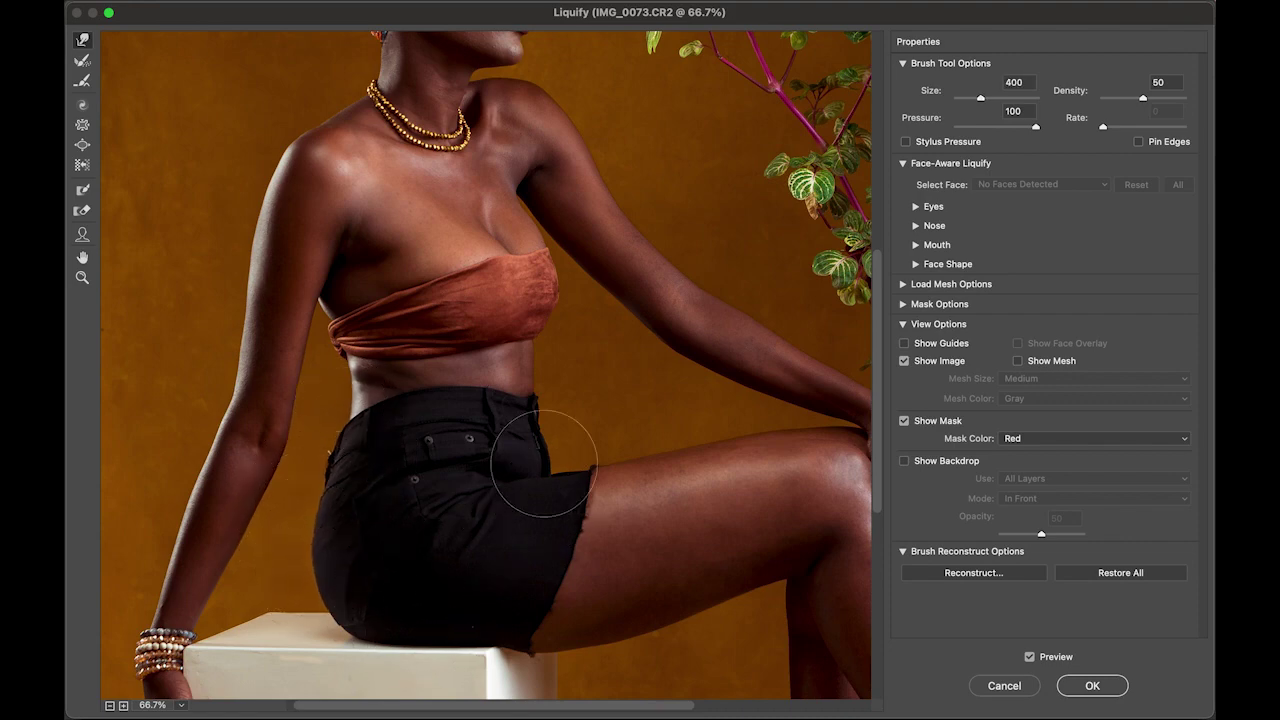
# Push the front of the shorts inward above the thigh with a 300 brush and restore the brush size to 400
pyautogui.press('[')
pyautogui.moveTo(551, 452); pyautogui.dragTo(545, 455)
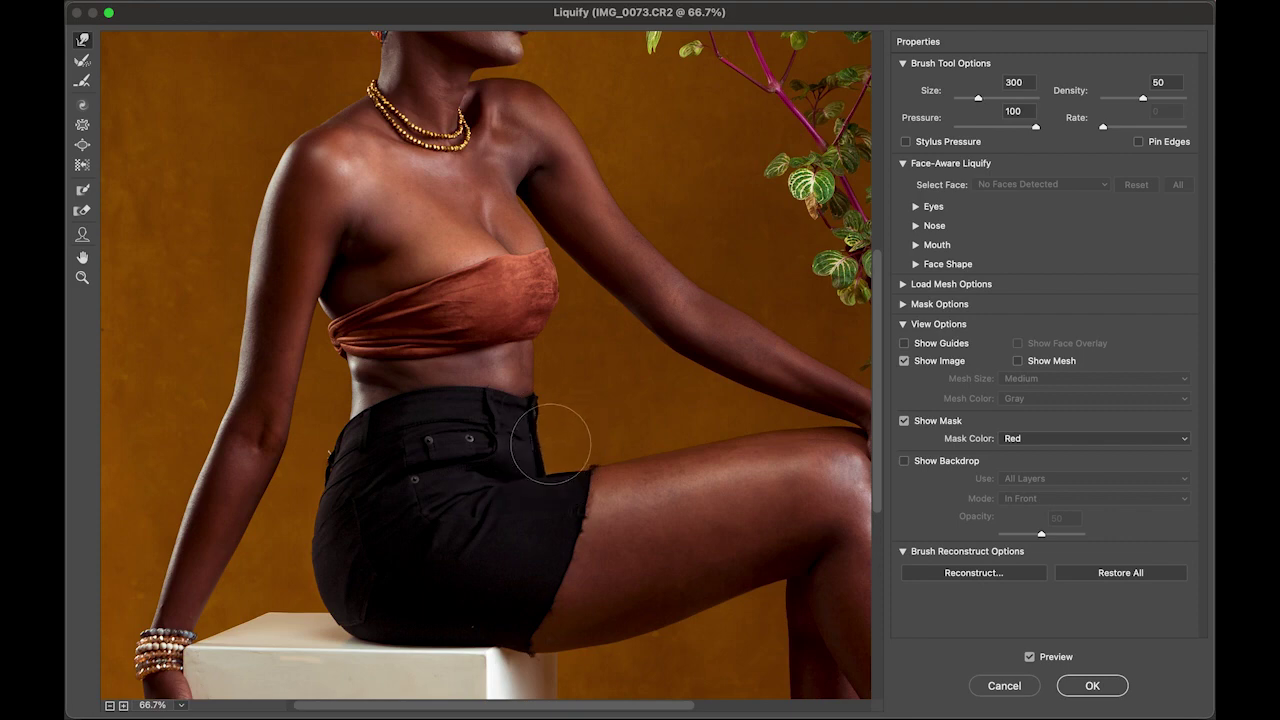
pyautogui.press(']')
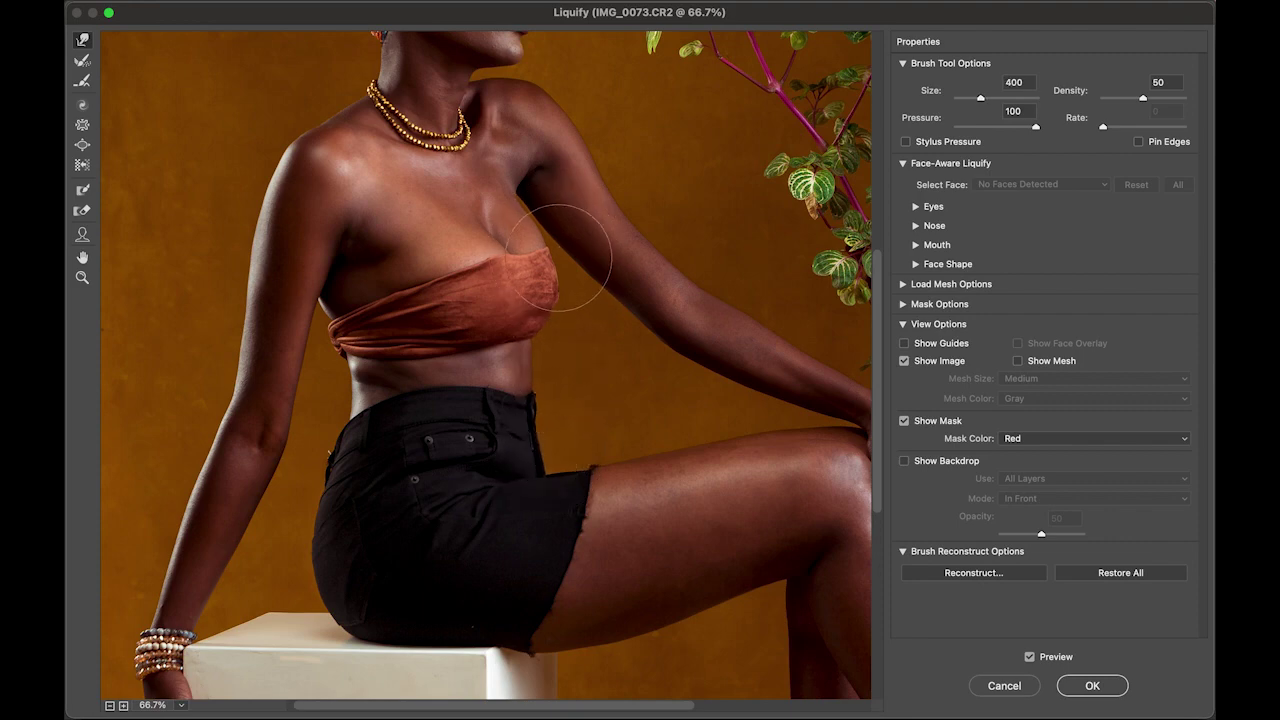
# Refine the contour of the bust and the front of the top with smaller warp brushes, ending at size 250
pyautogui.press('[')
pyautogui.press('[')
pyautogui.press('[')
pyautogui.press('[')
pyautogui.press('[')
pyautogui.press(']')
pyautogui.press(']')
pyautogui.press(']')
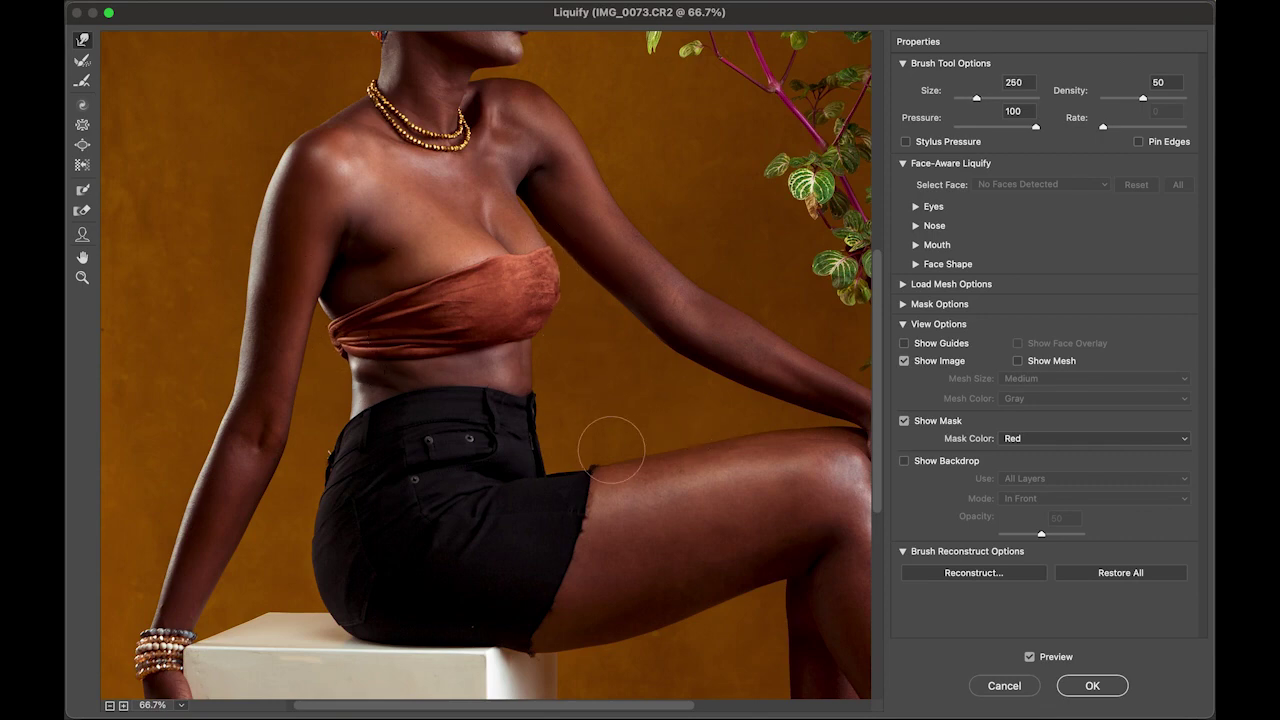
# Compare the whole figure with and without the reshaping, and apply the Liquify changes
pyautogui.press('super+minus')
pyautogui.press('super+minus')
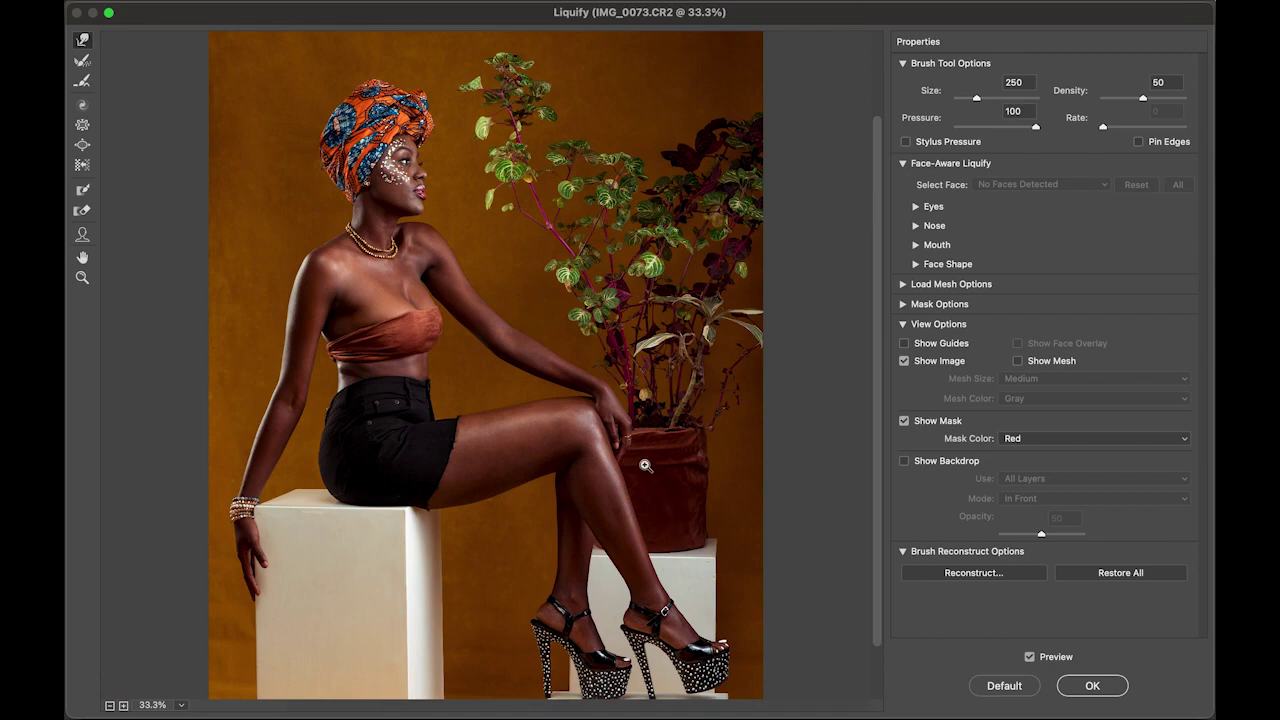
pyautogui.press('super+0')
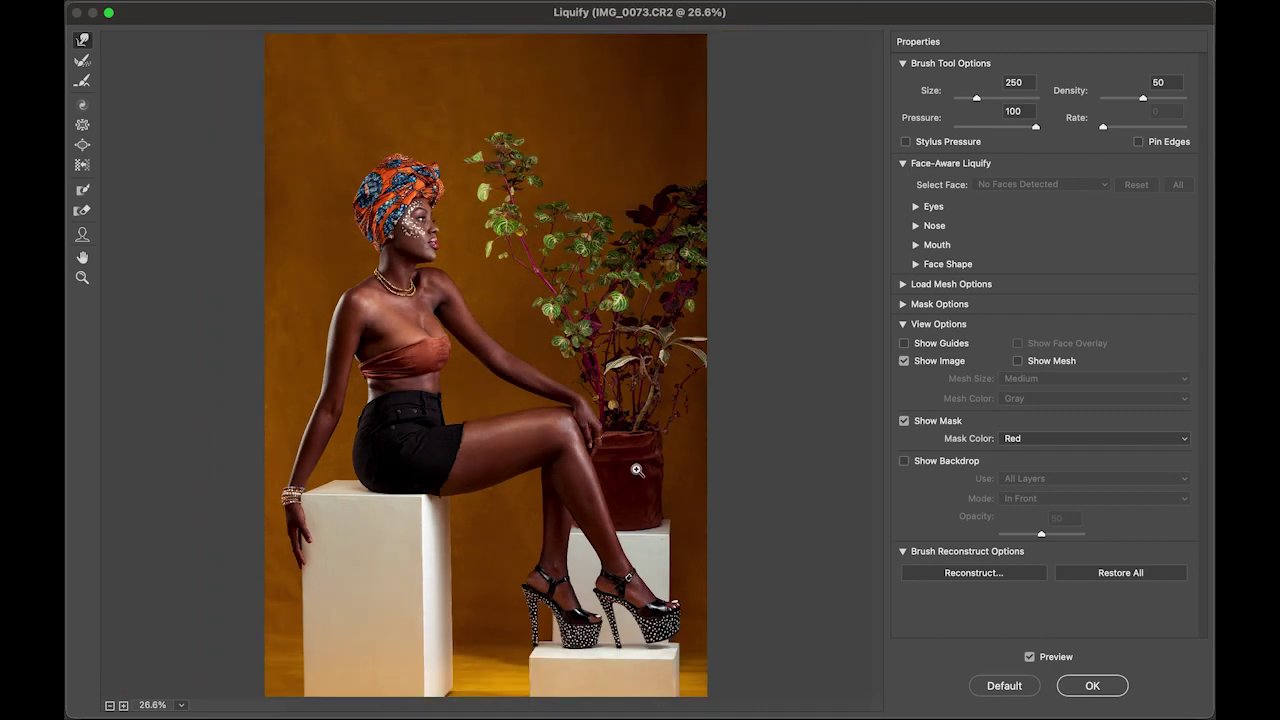
pyautogui.click(1029, 658)
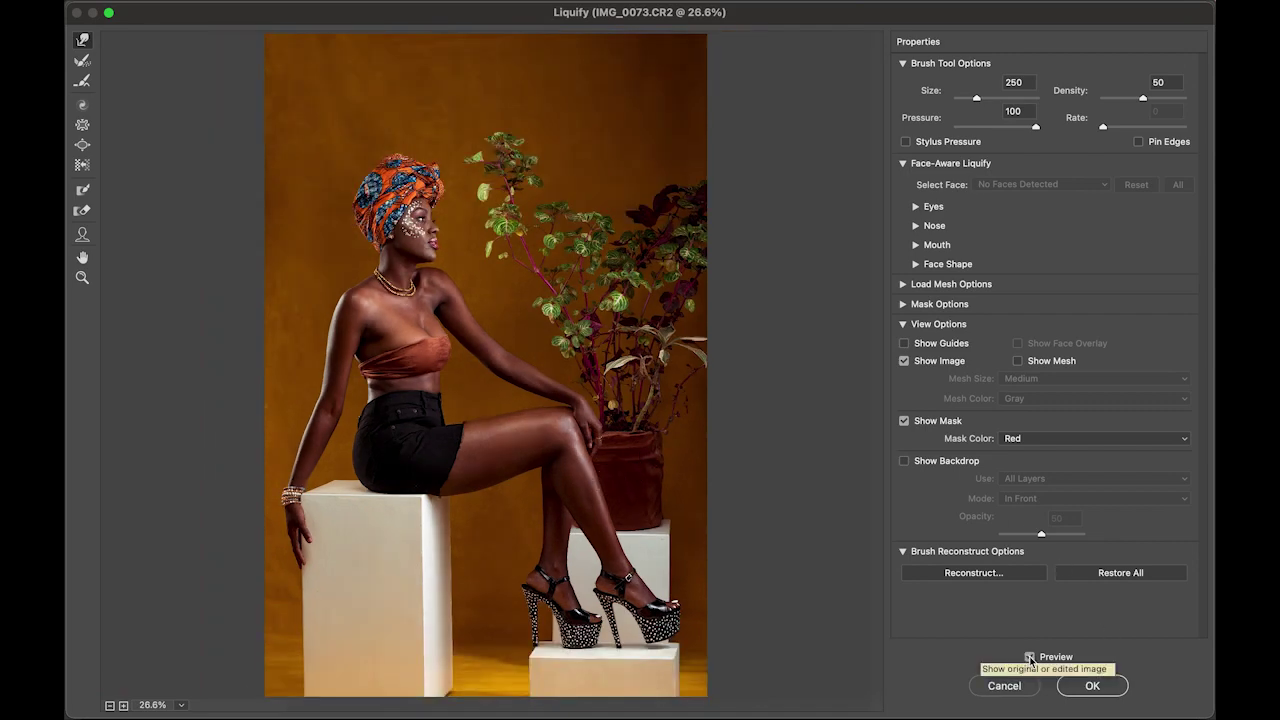
pyautogui.click(1031, 657)
pyautogui.click(1031, 657)
pyautogui.click(1031, 657)
pyautogui.click(1112, 687)
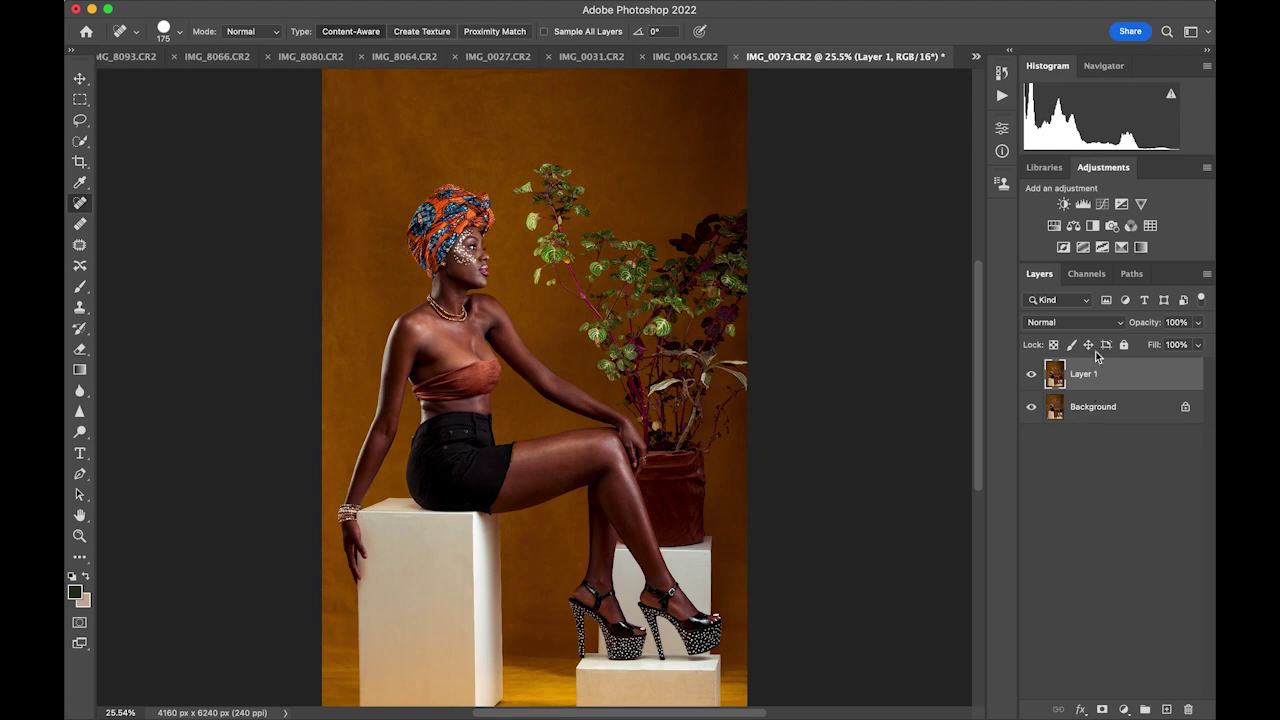
# Run the Frequency Separation 8bit action on Layer 1 and accept a Gaussian Blur for the skin texture
pyautogui.click(1002, 95)
pyautogui.click(886, 252)
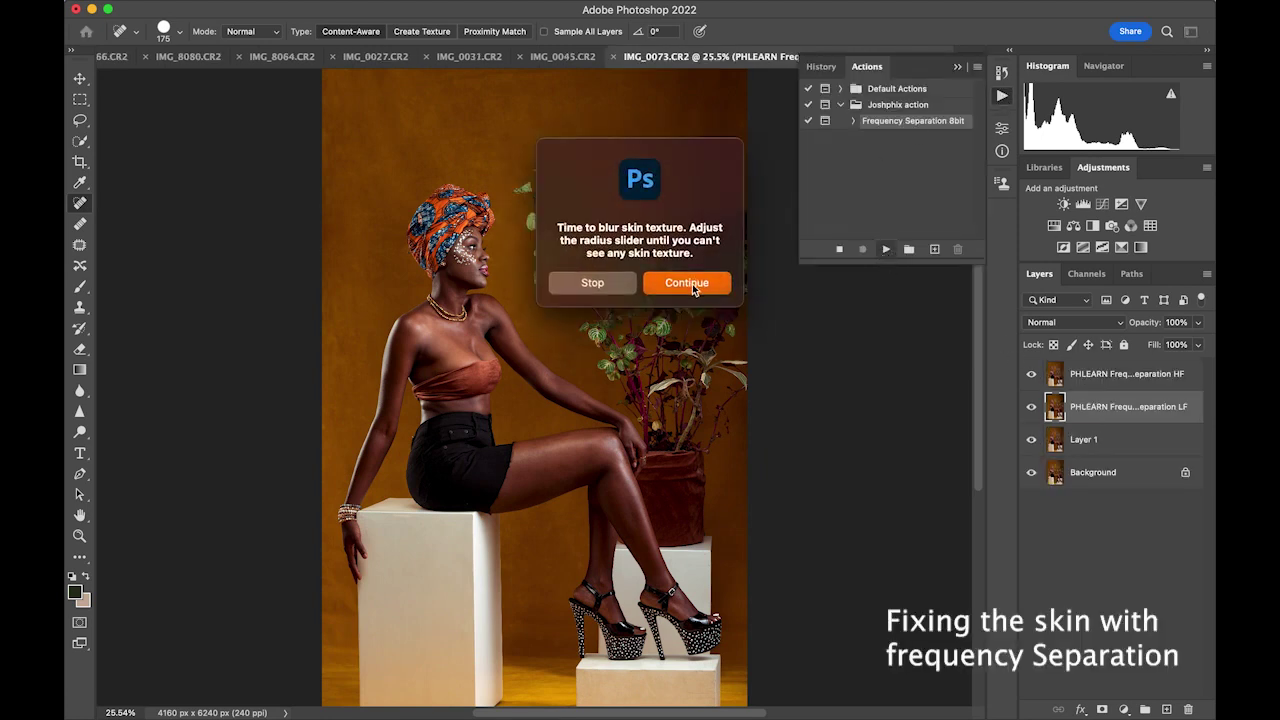
pyautogui.click(695, 287)
pyautogui.moveTo(123, 258); pyautogui.dragTo(120, 257)
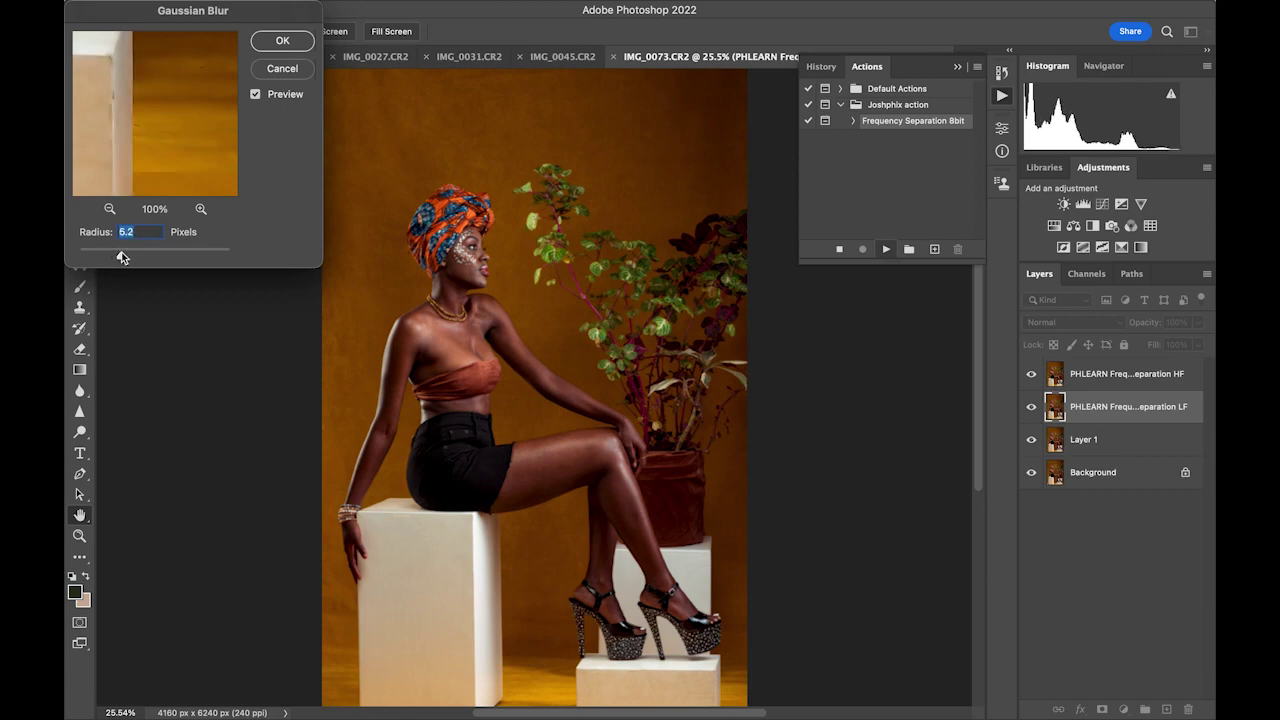
pyautogui.click(312, 42)
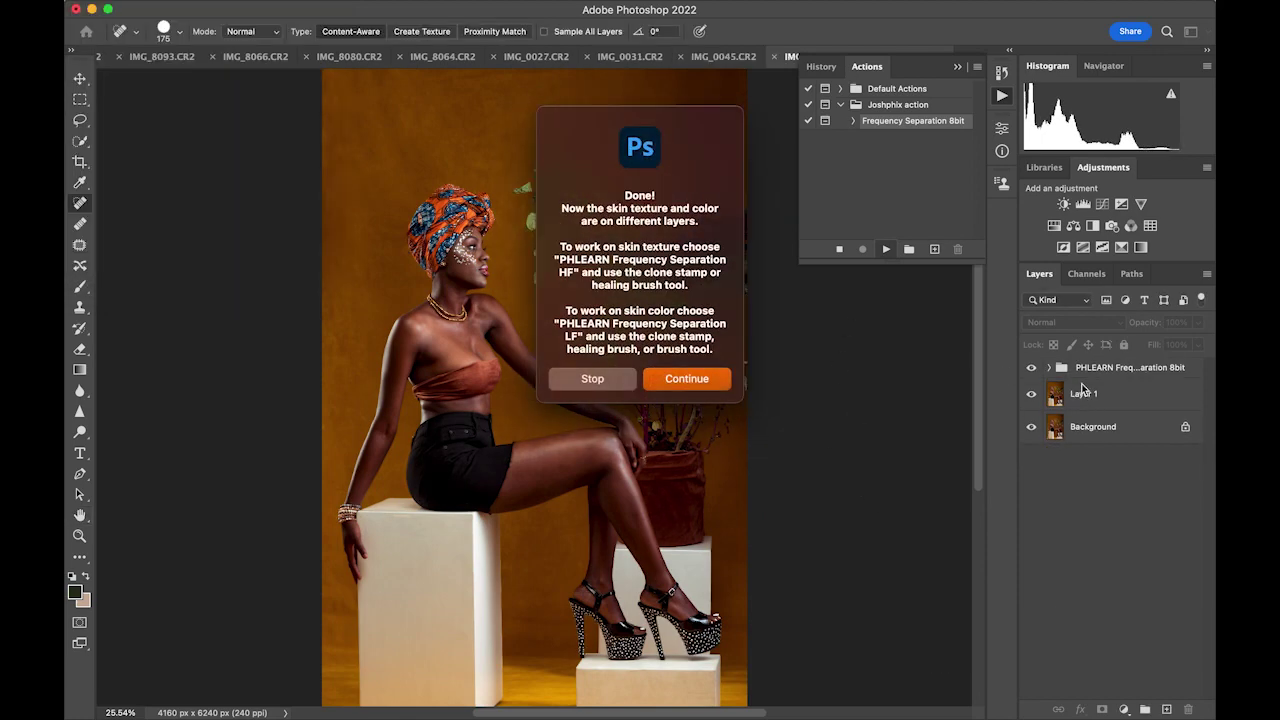
pyautogui.click(700, 379)
# Duplicate the low-frequency layer and prepare the Mixer Brush at size 100 for the face
pyautogui.click(1049, 408)
pyautogui.click(1109, 474)
pyautogui.press('super+j')
pyautogui.press('super+plus')
pyautogui.press('super+plus')
pyautogui.press('super+plus')
pyautogui.press('super+plus')
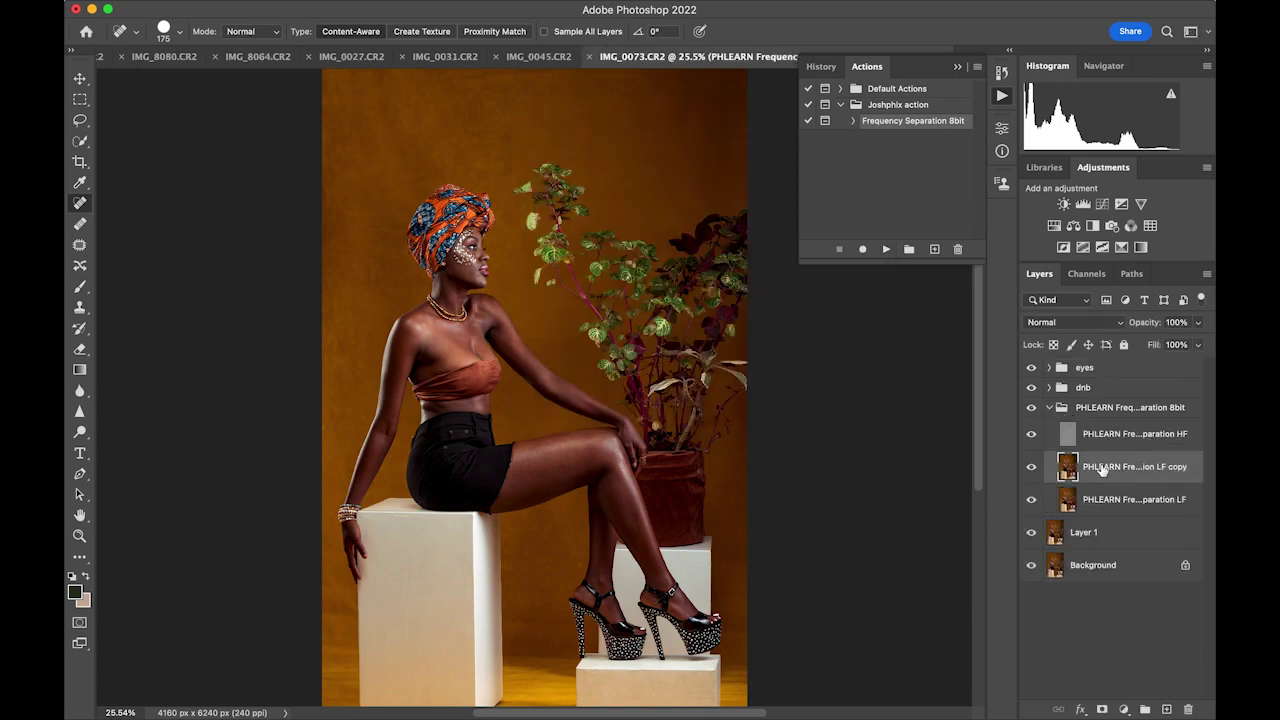
pyautogui.moveTo(622, 549); pyautogui.dragTo(630, 557)
pyautogui.moveTo(462, 281); pyautogui.dragTo(651, 540)
pyautogui.moveTo(588, 426); pyautogui.dragTo(614, 543)
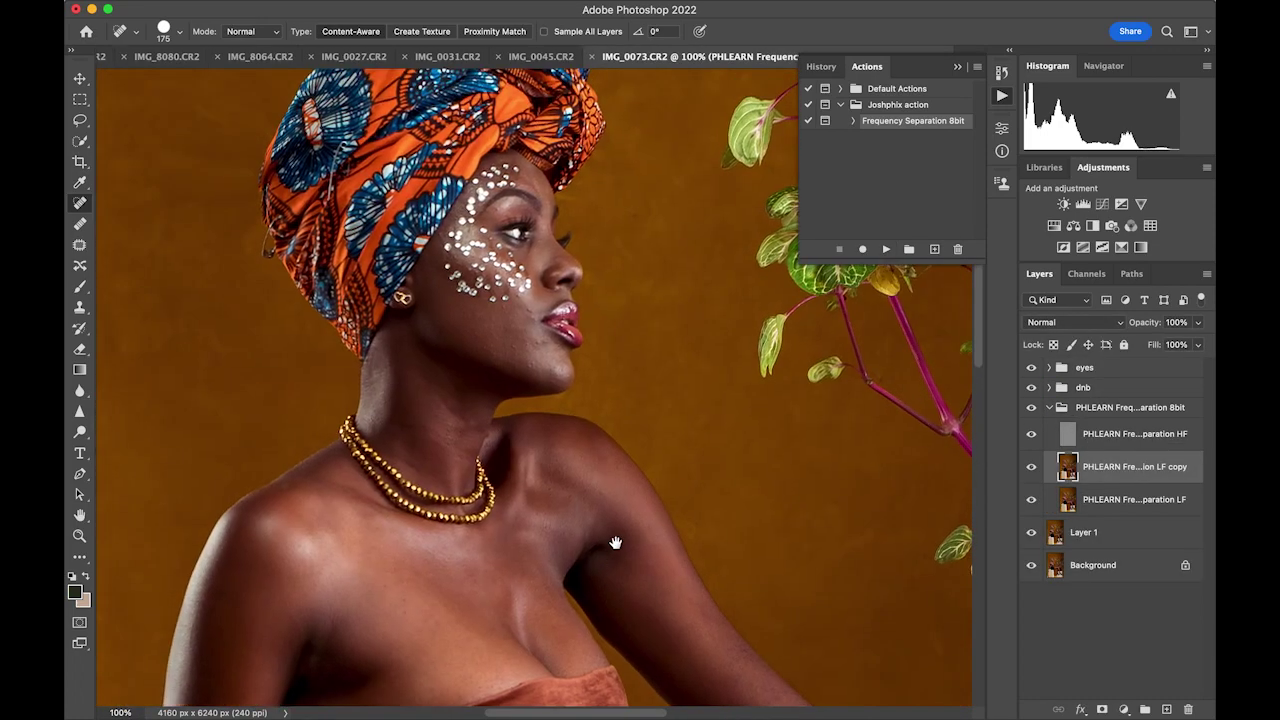
pyautogui.moveTo(474, 517); pyautogui.dragTo(448, 400)
pyautogui.moveTo(485, 289); pyautogui.dragTo(505, 469)
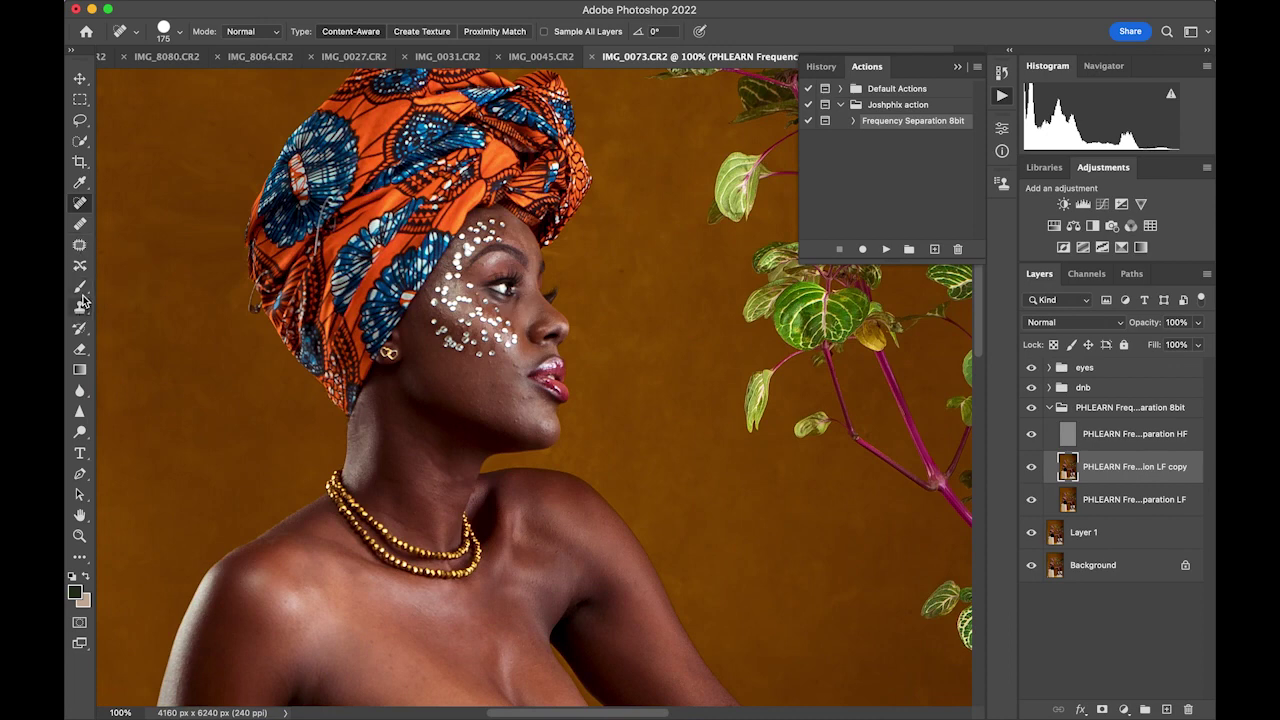
pyautogui.click(80, 556)
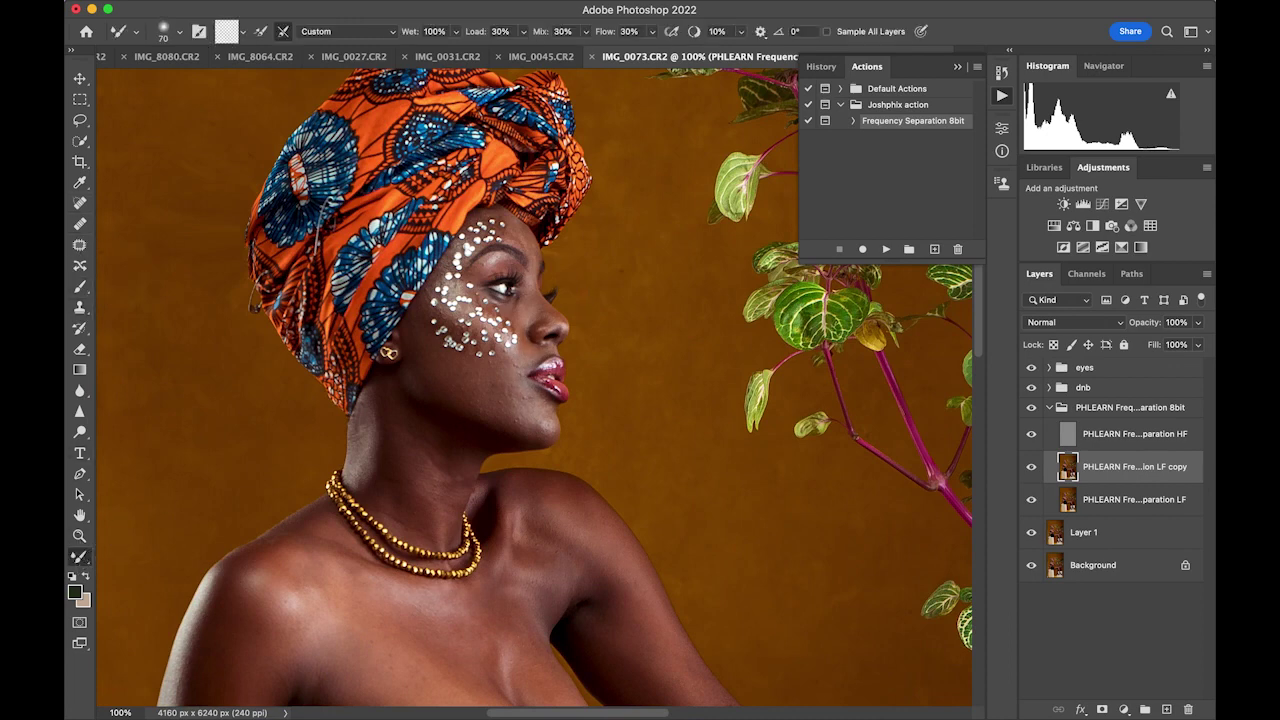
pyautogui.press(']')
pyautogui.press(']')
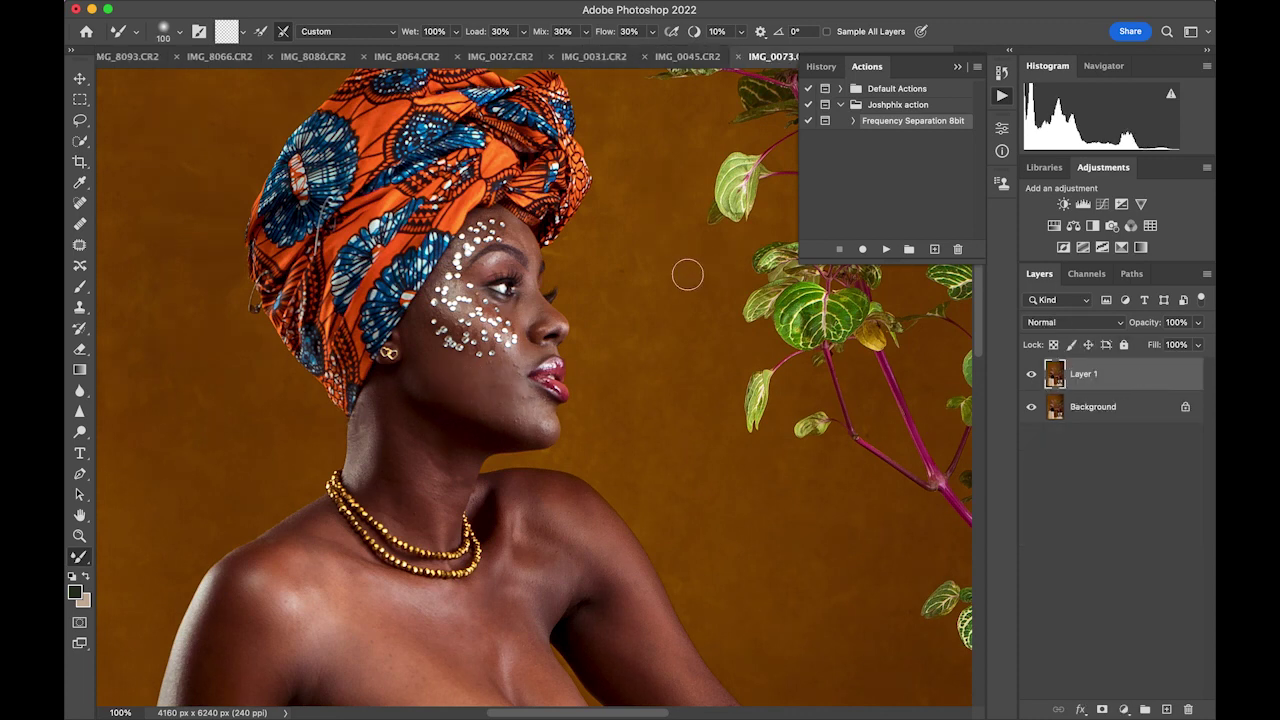
# Heal a small blemish on the lower cheek of Layer 1 with the Spot Healing Brush at size 15
pyautogui.click(1032, 374)
pyautogui.click(80, 223)
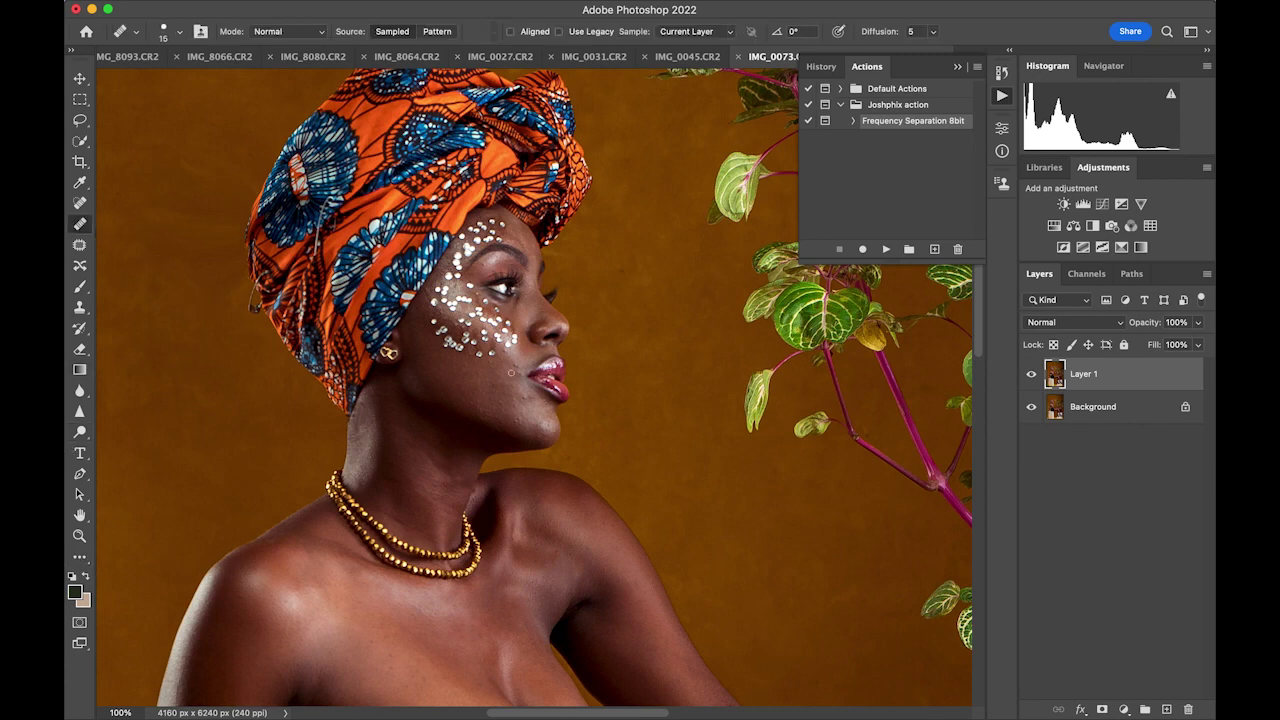
pyautogui.click(80, 202)
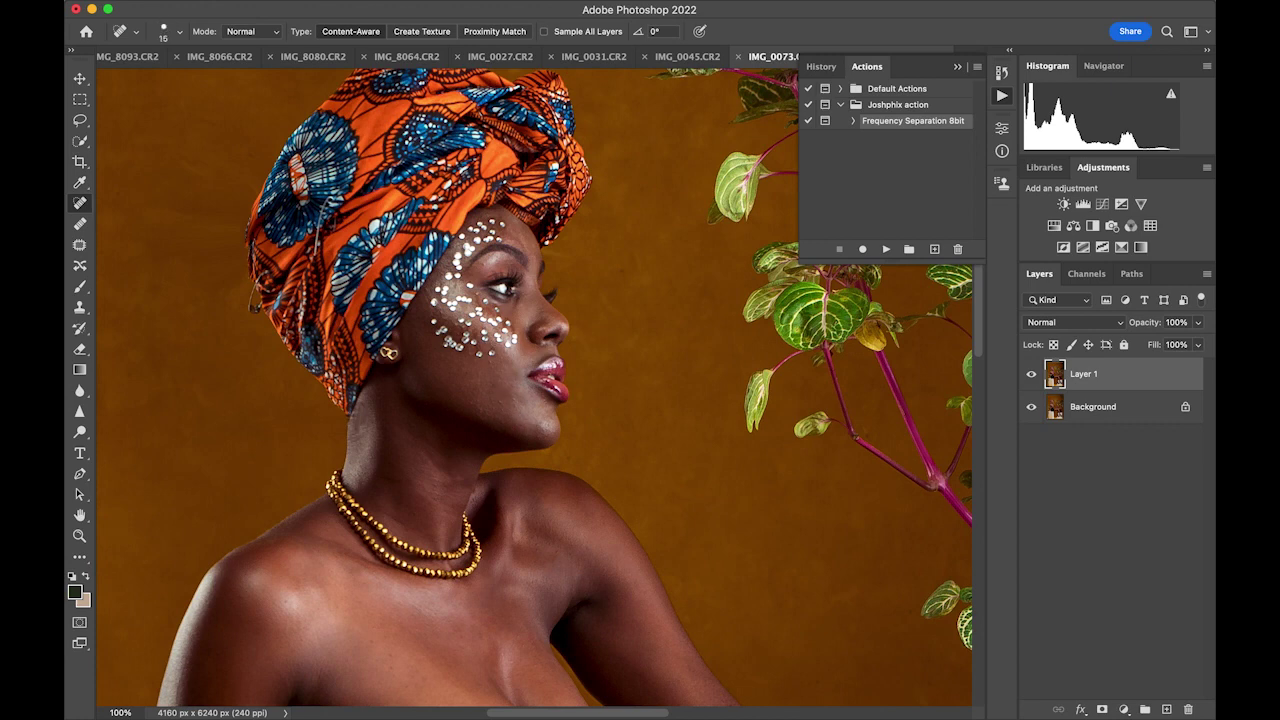
pyautogui.click(474, 401)
# Heal the skin marks on the midriff below the top with the Spot Healing Brush at sizes 25 to 35
pyautogui.moveTo(574, 552); pyautogui.dragTo(576, 371)
pyautogui.press(']')
pyautogui.press(']')
pyautogui.press(']')
pyautogui.press(']')
pyautogui.moveTo(389, 434)
pyautogui.mouseDown()
pyautogui.moveTo(431, 449)
pyautogui.moveTo(386, 429)
pyautogui.mouseUp()
pyautogui.press('[')
pyautogui.press('[')
pyautogui.press('[')
pyautogui.click(379, 432)
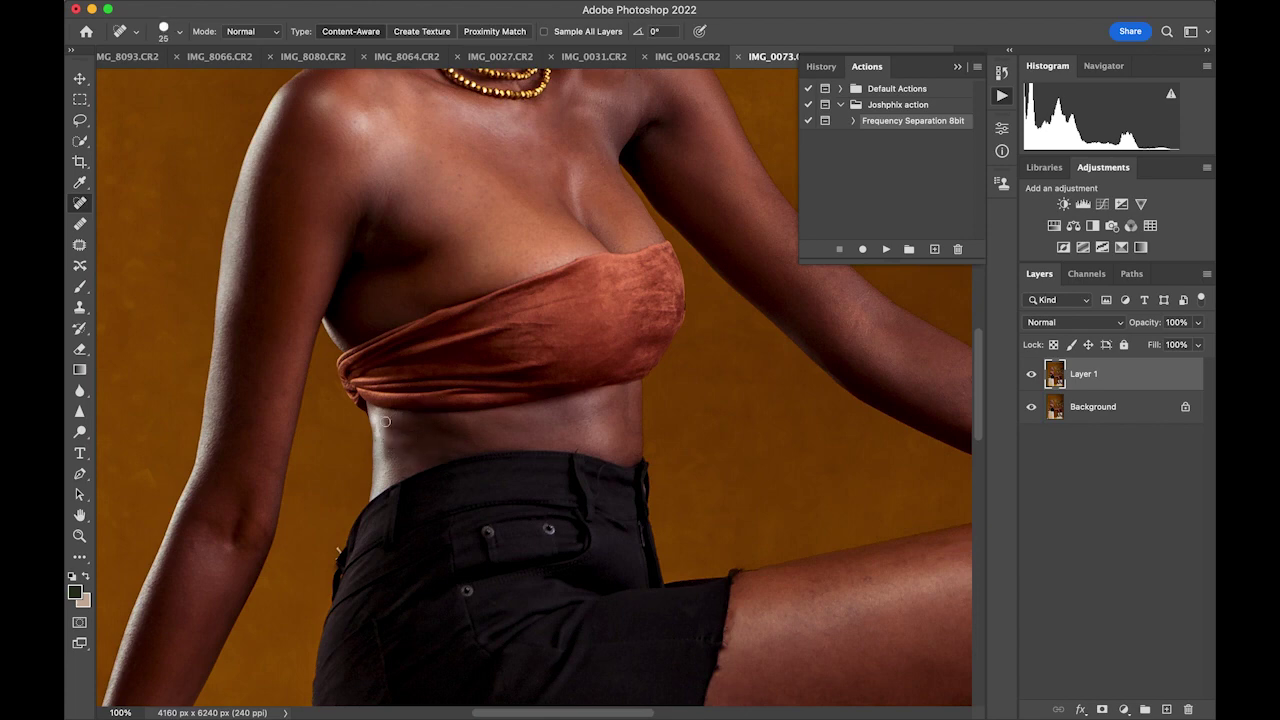
pyautogui.press(']')
pyautogui.moveTo(462, 428)
pyautogui.mouseDown()
pyautogui.moveTo(417, 425)
pyautogui.moveTo(397, 435)
pyautogui.moveTo(456, 419)
pyautogui.moveTo(388, 436)
pyautogui.mouseUp()
# Run the Frequency Separation 8bit action on the healed Layer 1 with a Gaussian Blur radius of 3.9 pixels
pyautogui.press('super+0')
pyautogui.click(886, 249)
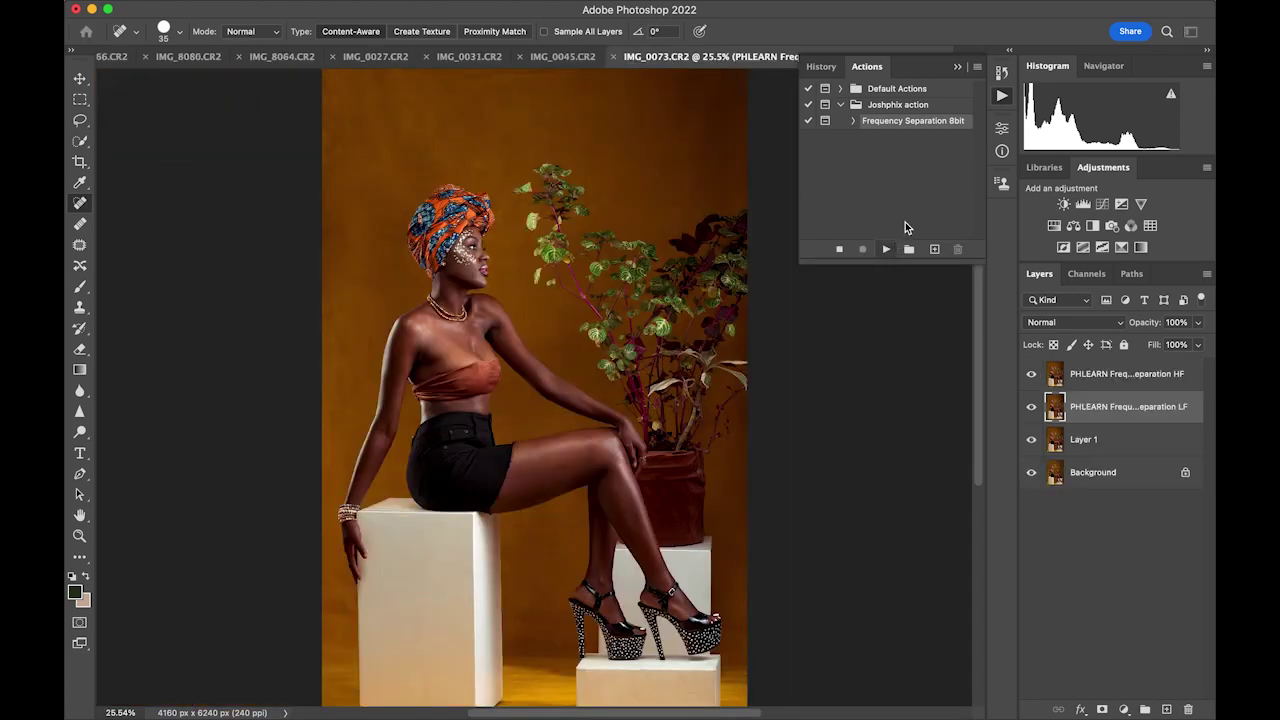
pyautogui.click(697, 287)
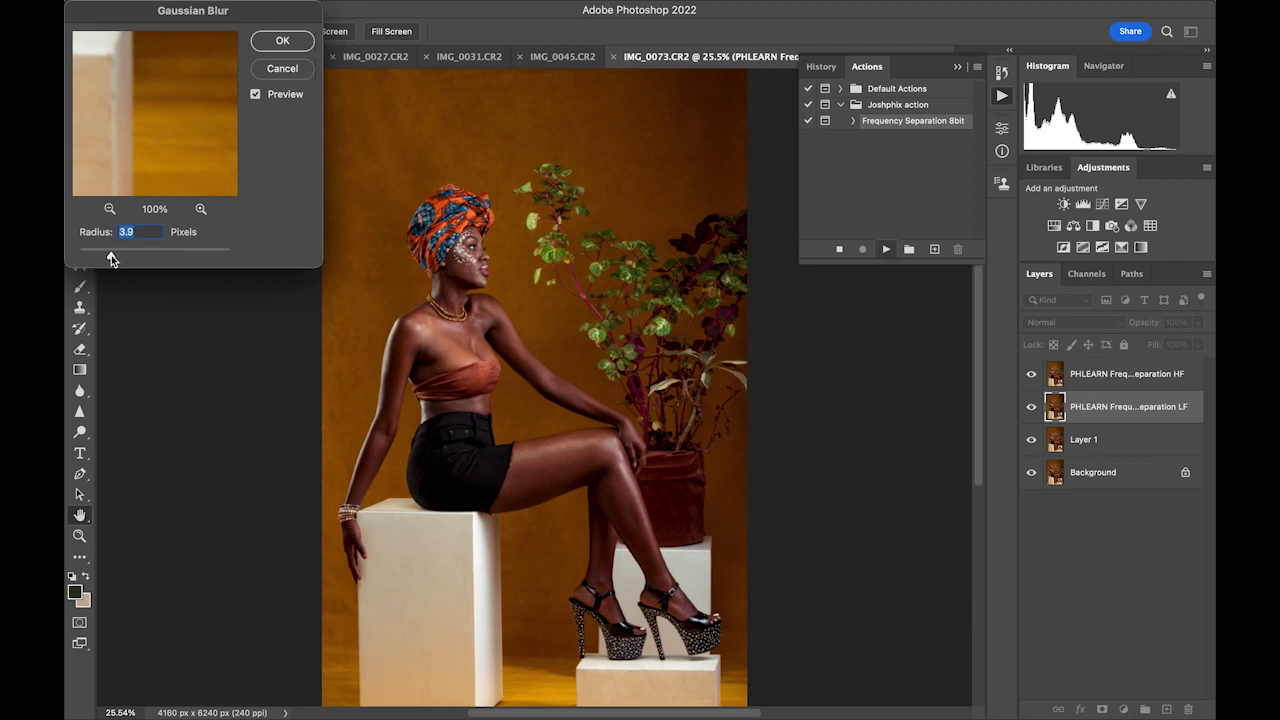
pyautogui.click(298, 42)
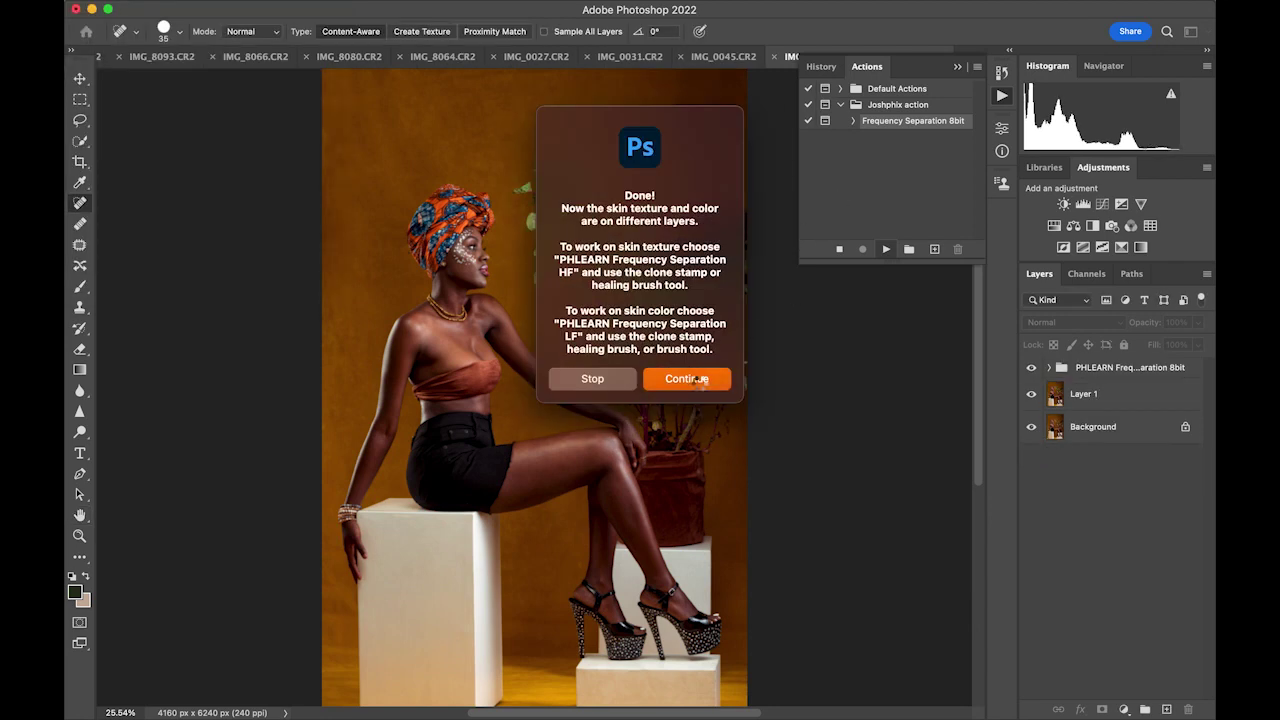
pyautogui.click(716, 385)
pyautogui.click(957, 67)
# Duplicate the low-frequency layer inside the frequency separation group
pyautogui.click(1049, 407)
pyautogui.click(1114, 466)
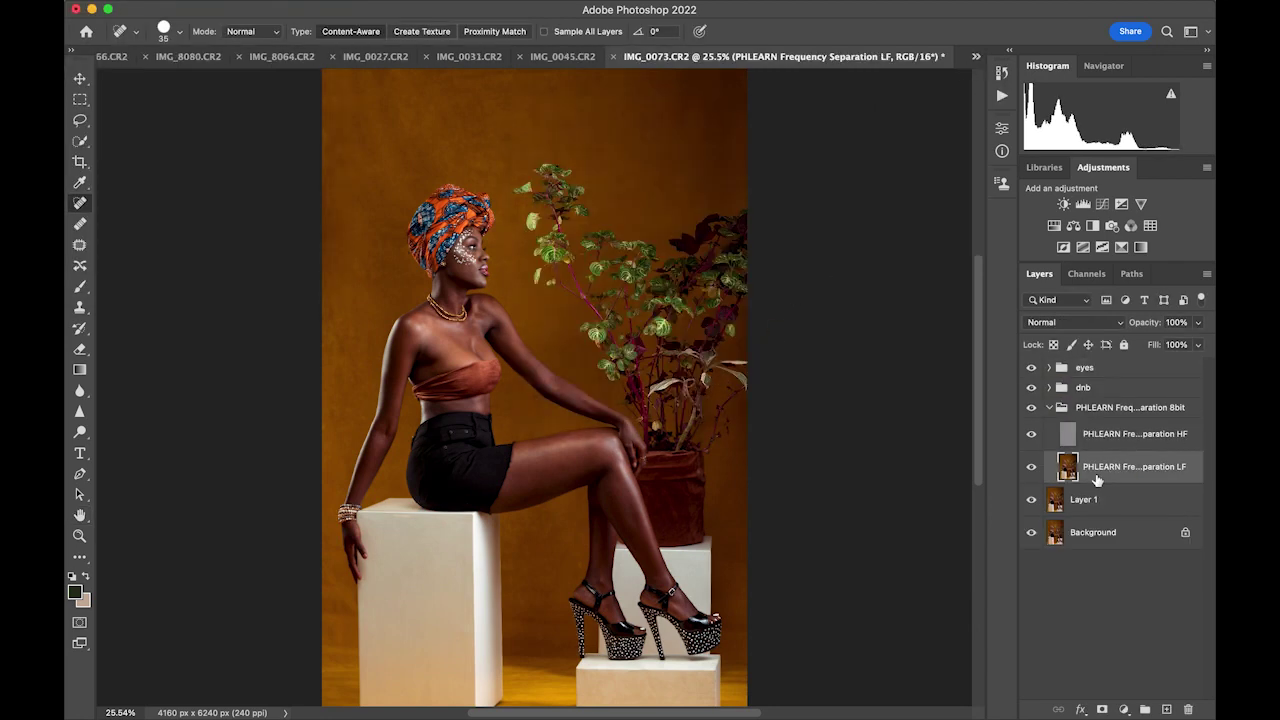
pyautogui.press('super+j')
# Smooth the tones of the cheek and jaw on the low-frequency copy with the Mixer Brush at about size 80 to 90
pyautogui.press('super+plus')
pyautogui.press('super+plus')
pyautogui.press('super+plus')
pyautogui.moveTo(535, 362); pyautogui.dragTo(634, 577)
pyautogui.click(80, 286)
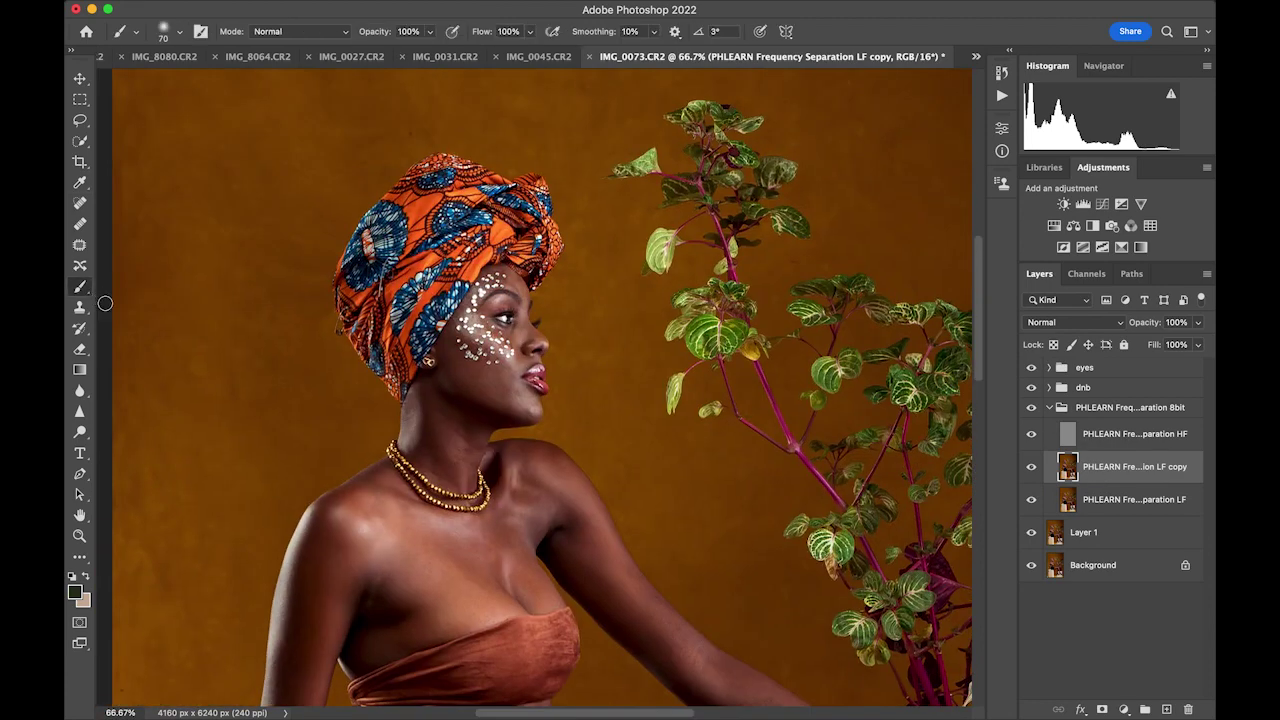
pyautogui.click(80, 556)
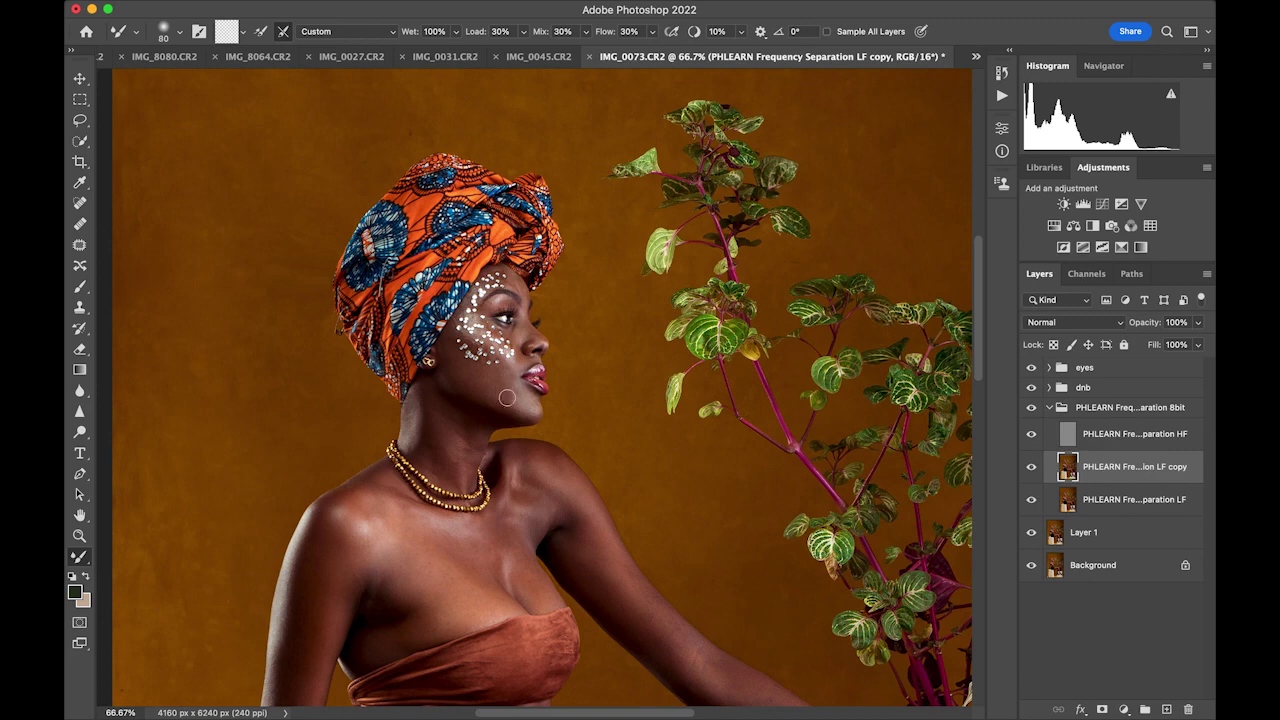
pyautogui.press(']')
pyautogui.press('[')
pyautogui.press('[')
pyautogui.press('[')
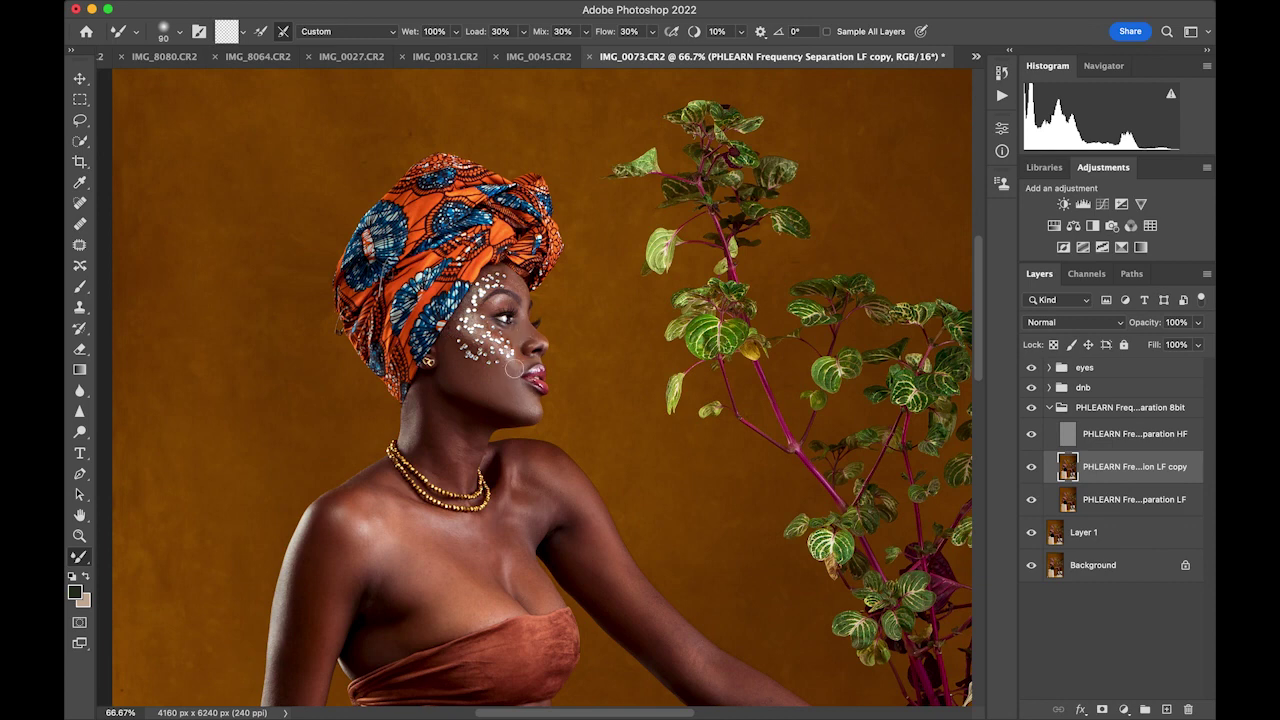
# Blend the skin tones along the jaw and neck with the Mixer Brush at about size 90
pyautogui.press(']')
pyautogui.press(']')
pyautogui.press(']')
pyautogui.press(']')
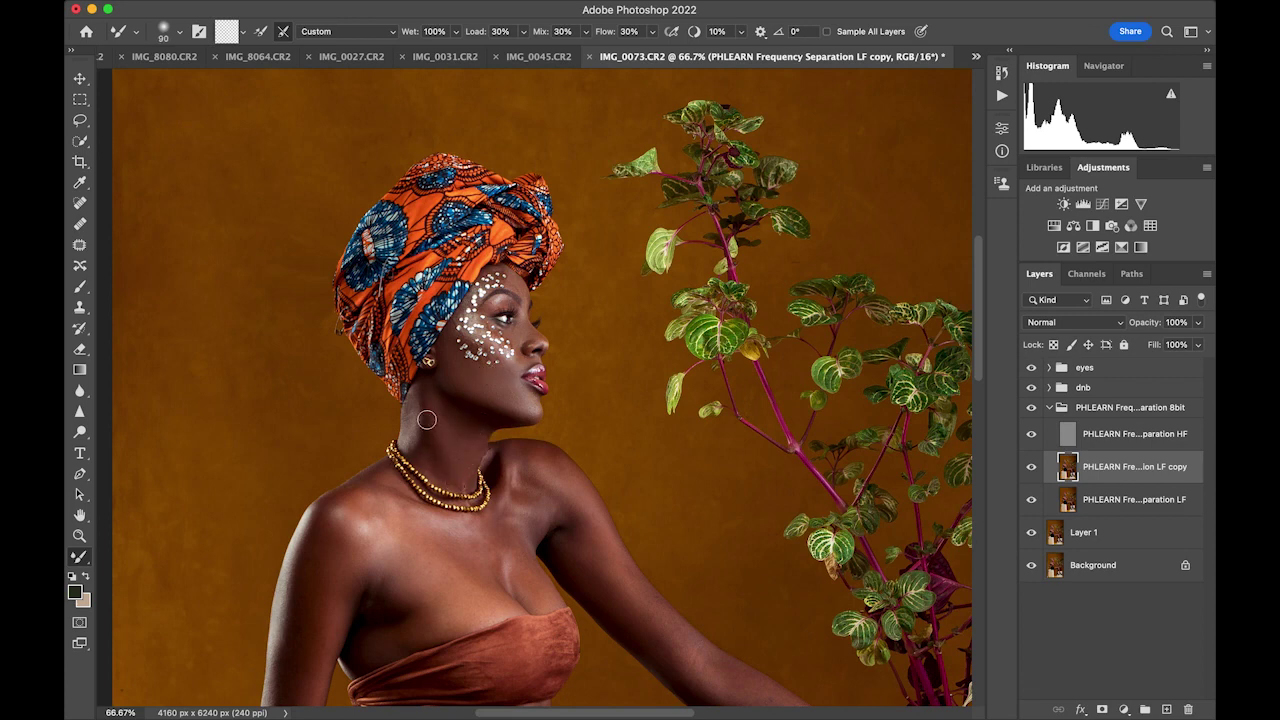
pyautogui.press('[')
pyautogui.press('[')
# Blend the skin tones across the chest above the top with the Mixer Brush at sizes 150 to 175
pyautogui.press(']')
pyautogui.press(']')
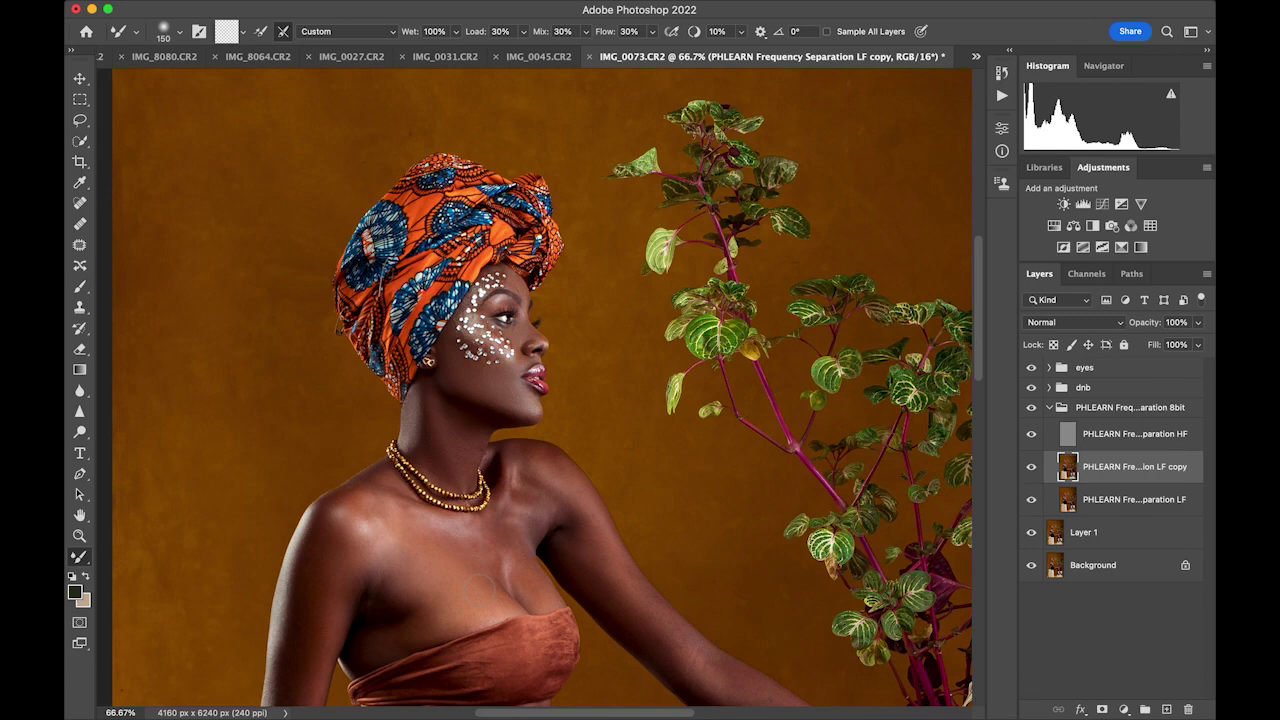
pyautogui.press(']')
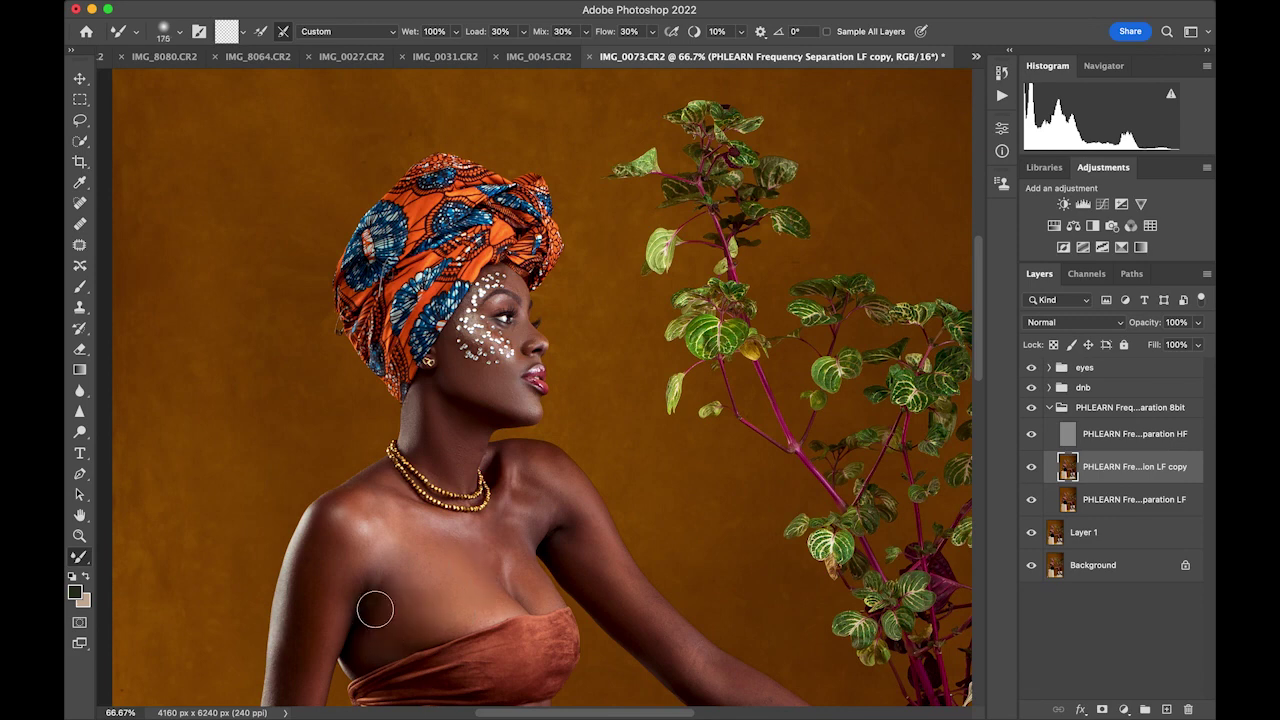
pyautogui.press(']')
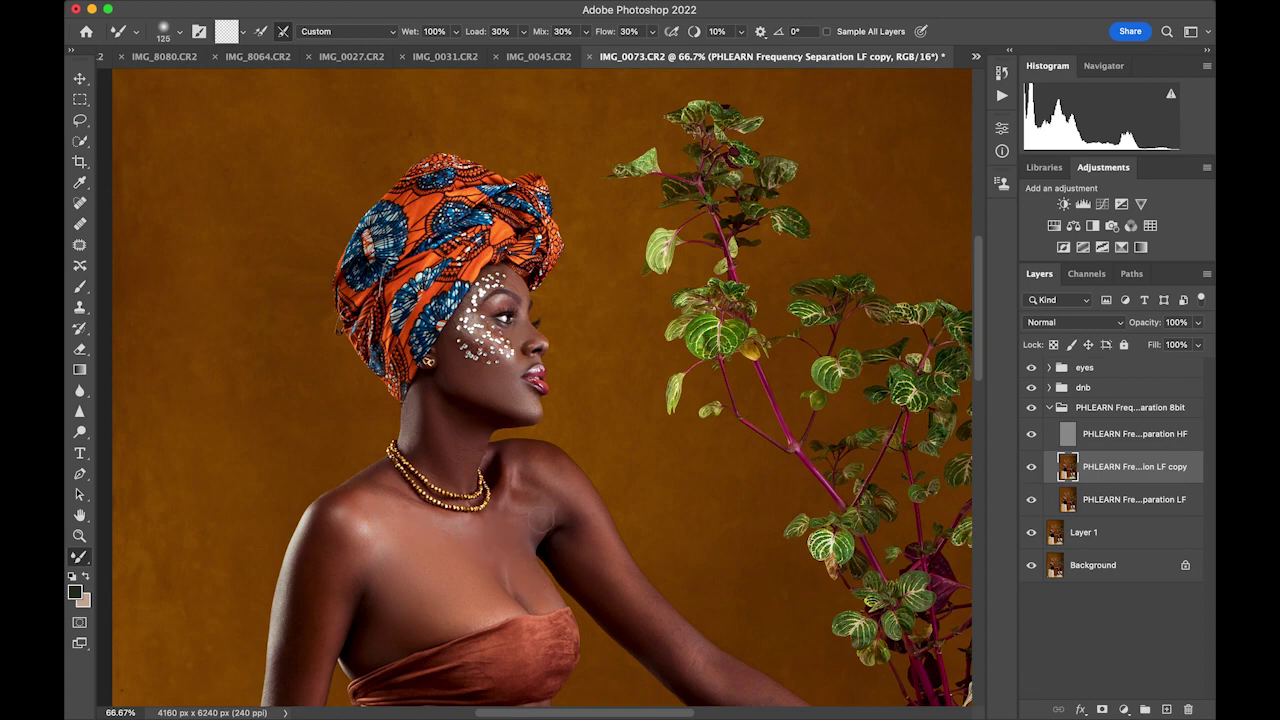
# Smooth the highlights and shadows of the near shoulder and upper arm with the Mixer Brush at sizes 150 to 175
pyautogui.press(']')
pyautogui.press(']')
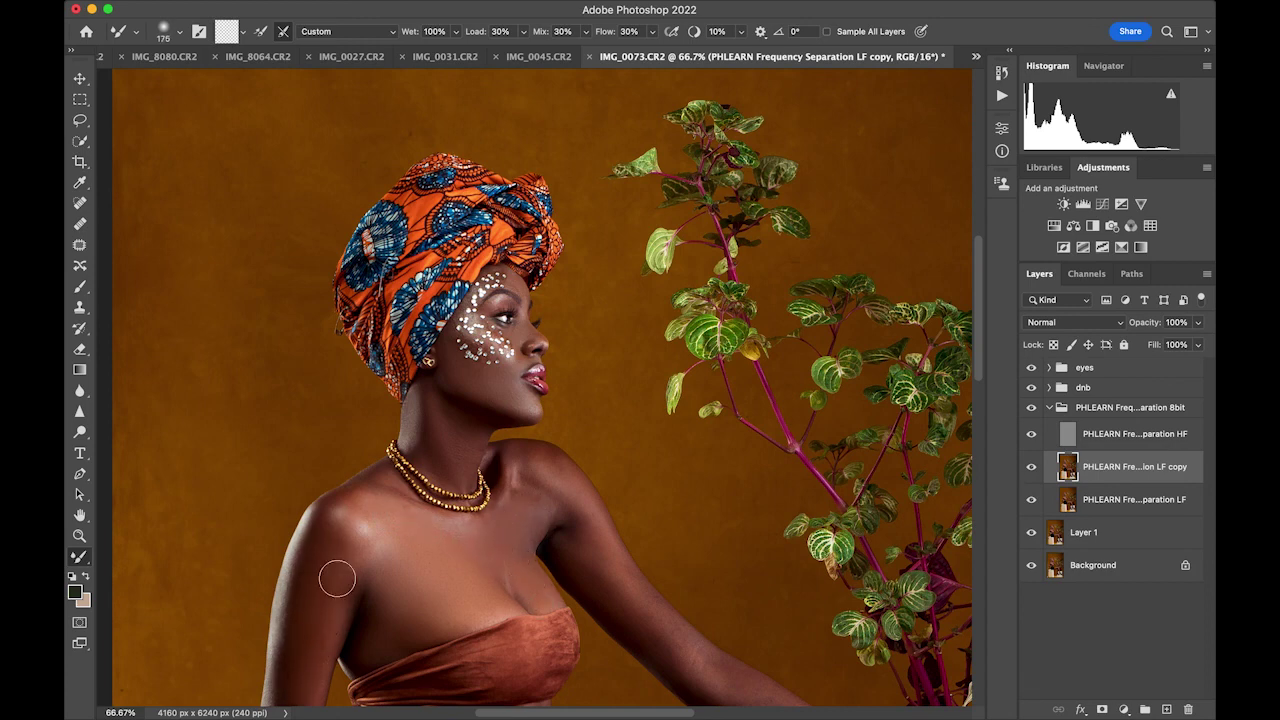
pyautogui.press('[')
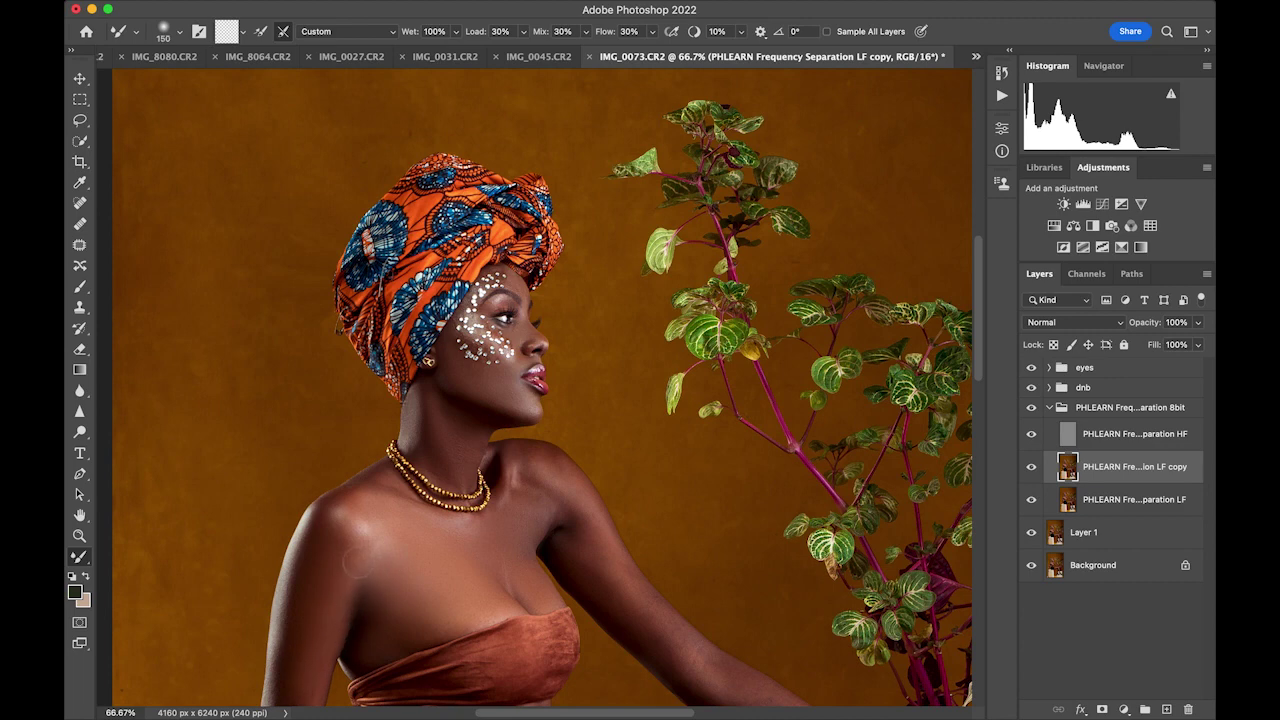
pyautogui.press(']')
pyautogui.press(']')
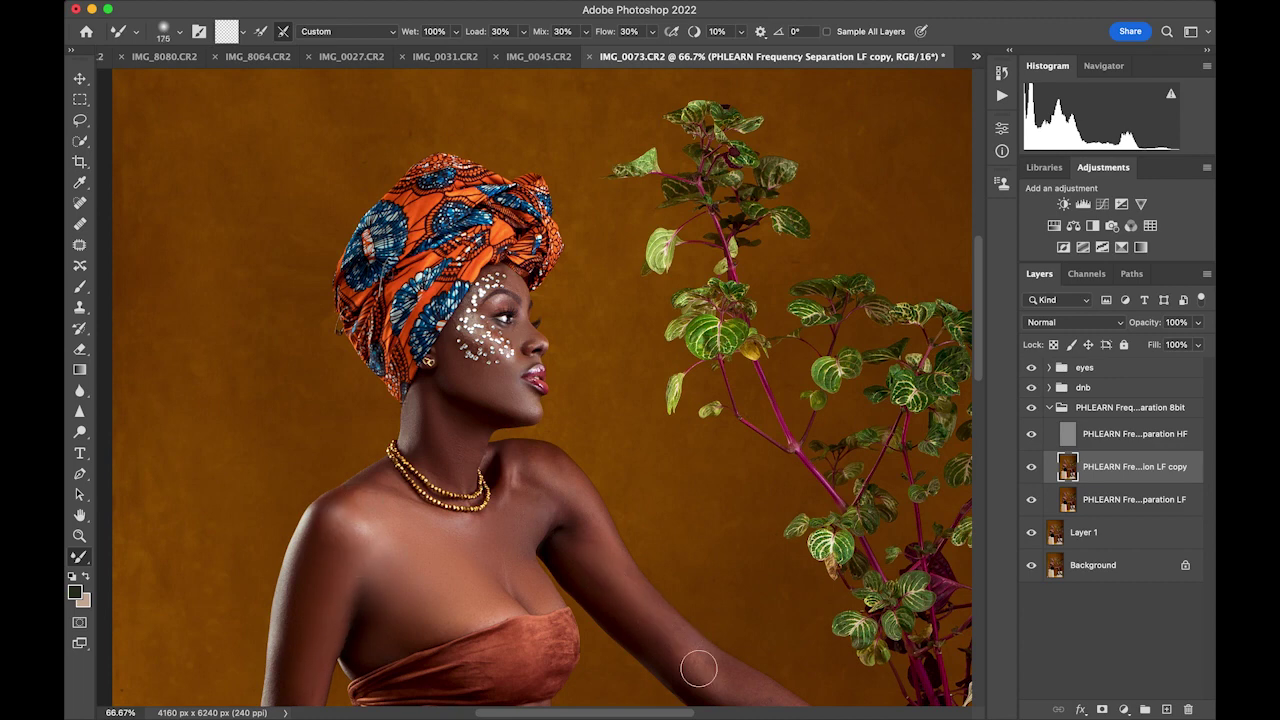
# Blend the skin tones of the far arm and shoulder with the Mixer Brush, going from size 175 down to 80
pyautogui.moveTo(698, 668); pyautogui.dragTo(661, 631)
pyautogui.press('[')
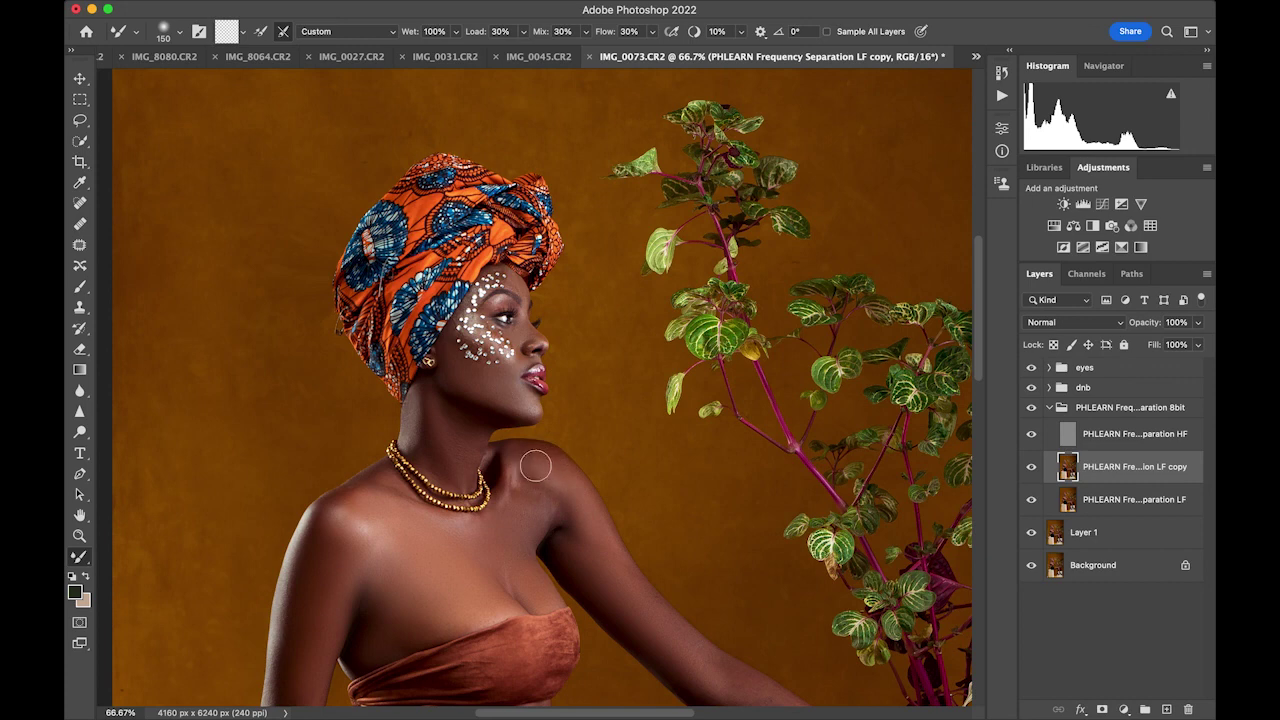
pyautogui.press('[')
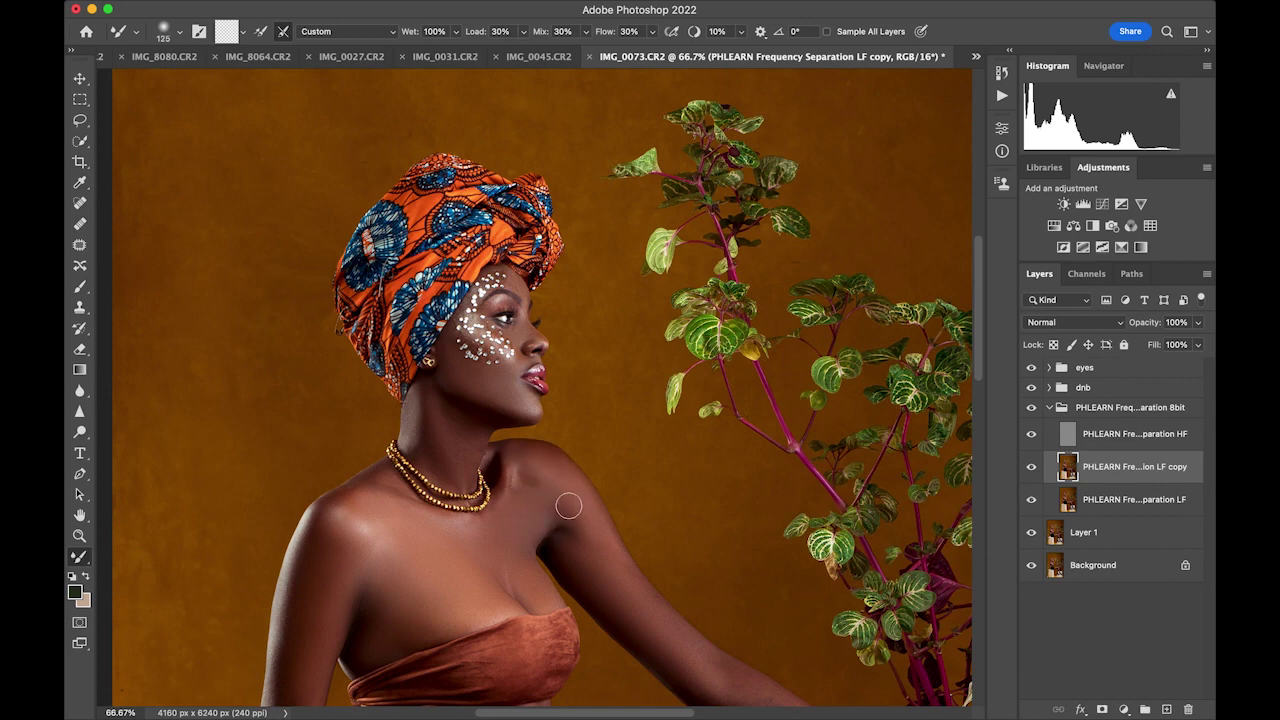
pyautogui.press('[')
pyautogui.press('[')
pyautogui.press('[')
# Smooth the skin tones of the supporting arm from elbow to wrist with the Mixer Brush at sizes 80 to 150
pyautogui.moveTo(617, 547)
pyautogui.mouseDown()
pyautogui.moveTo(671, 234)
pyautogui.moveTo(712, 140)
pyautogui.mouseUp()
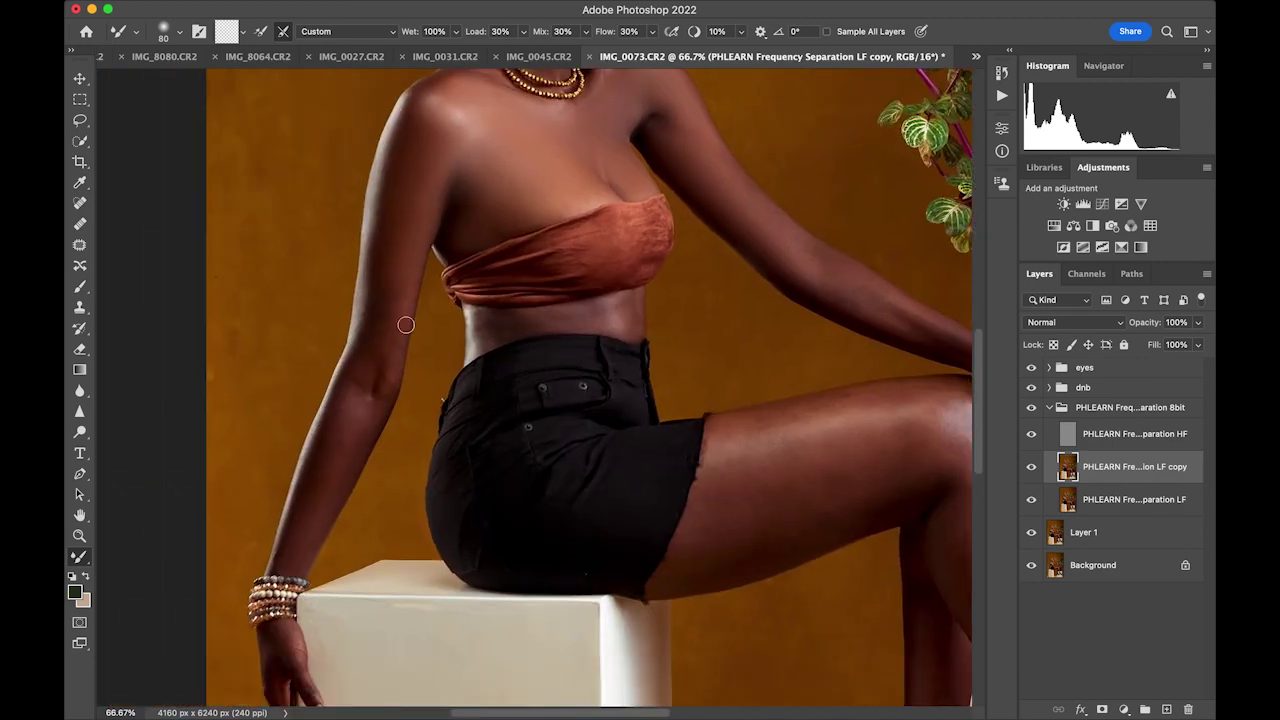
pyautogui.press(']')
pyautogui.press(']')
pyautogui.press(']')
pyautogui.press(']')
pyautogui.press('[')
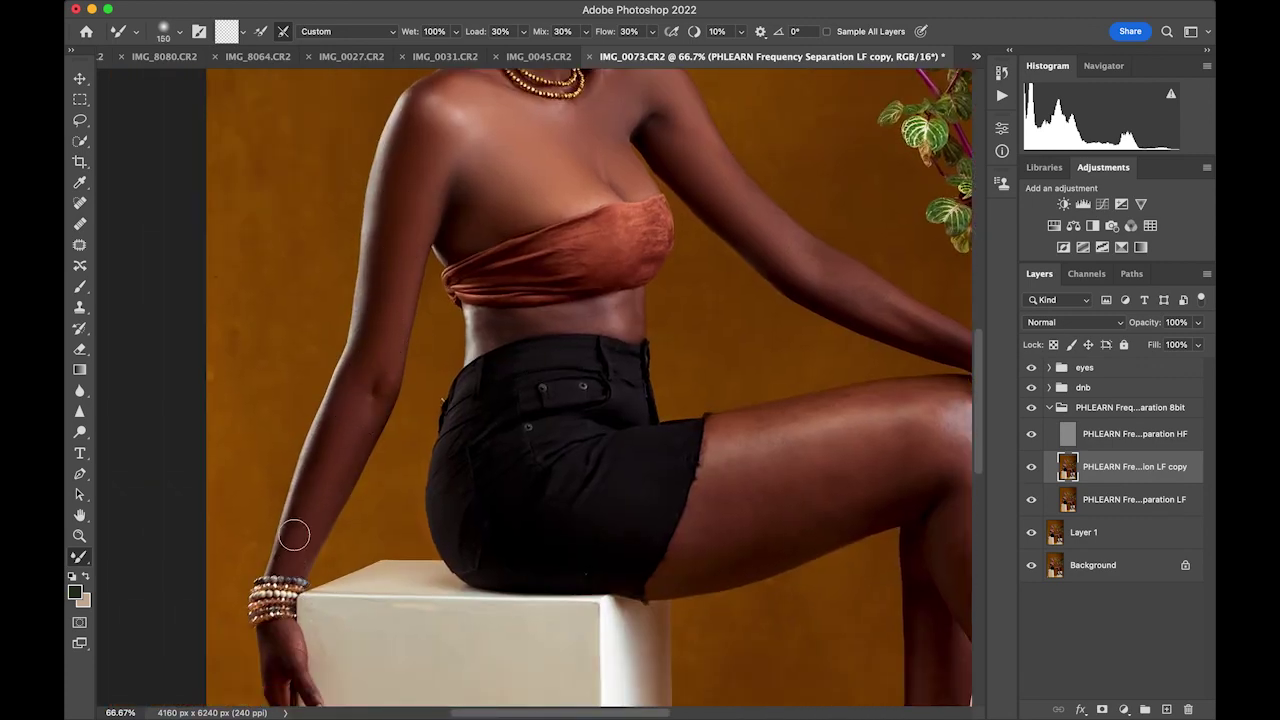
pyautogui.press('[')
pyautogui.press('[')
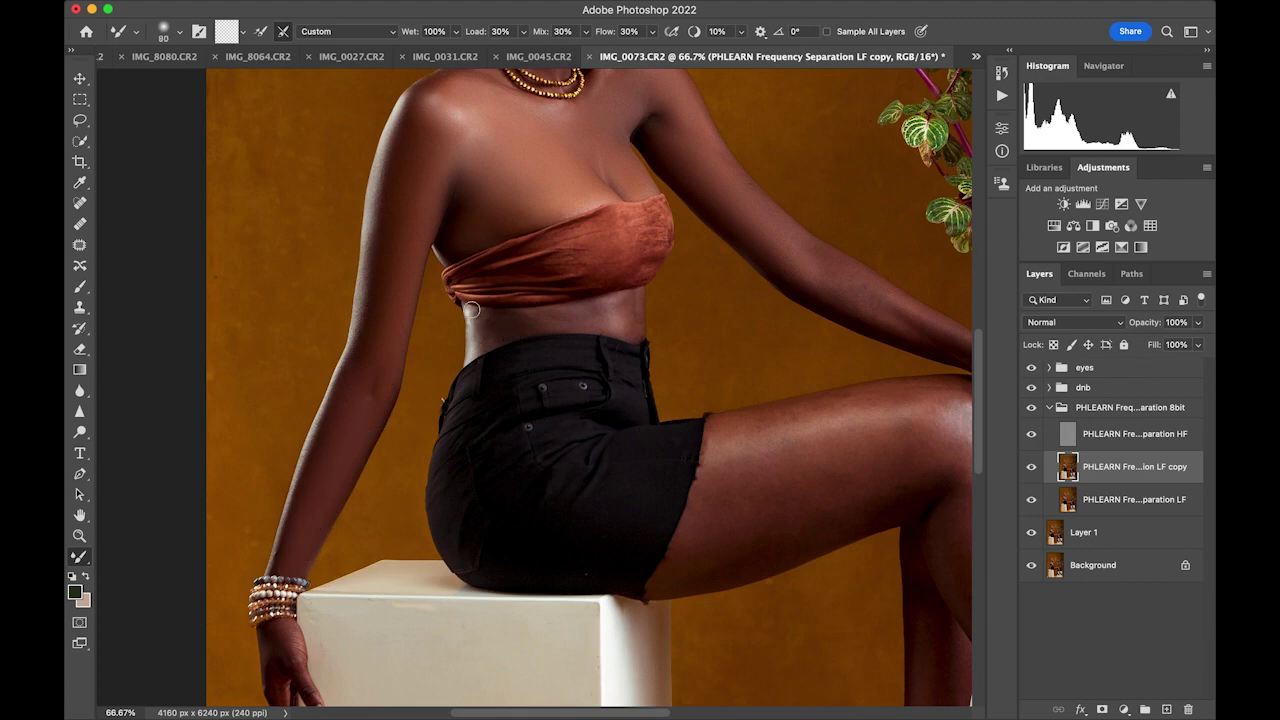
# Blend the skin tones of the midriff below the top and the far forearm with the Mixer Brush, raising the size from 80 to 175
pyautogui.press(']')
pyautogui.press(']')
pyautogui.press(']')
pyautogui.press('[')
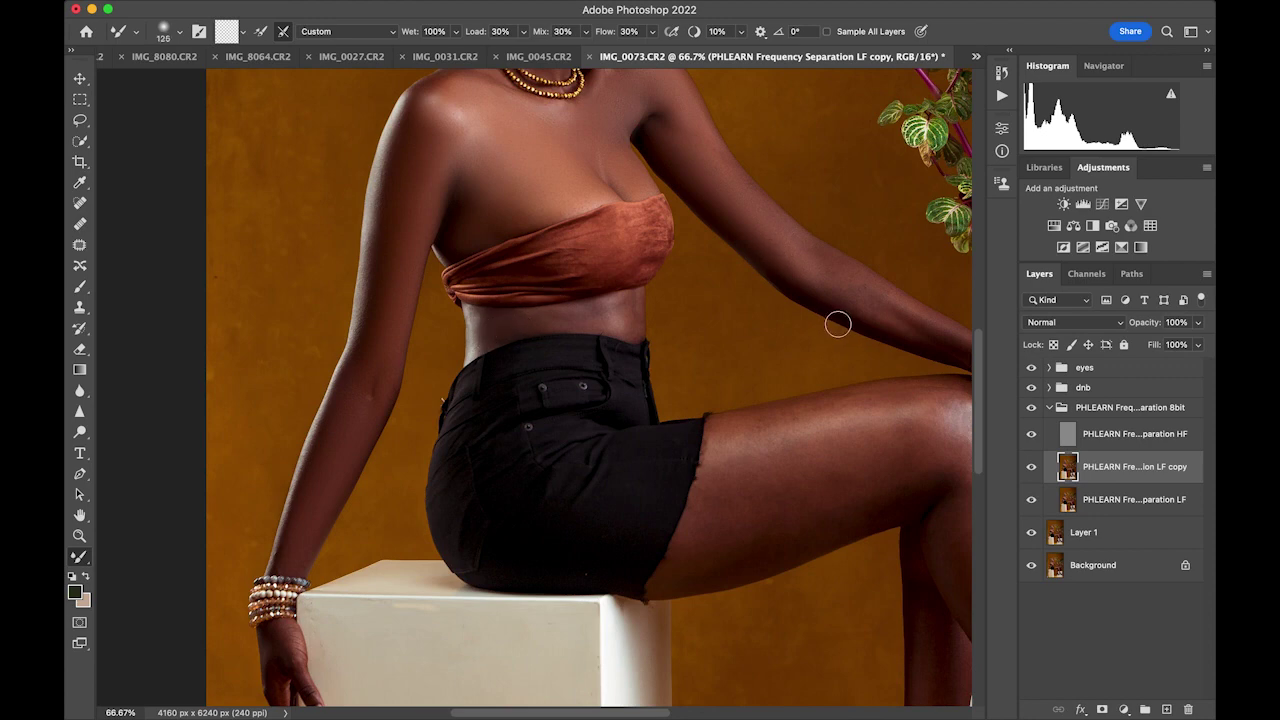
pyautogui.press(']')
pyautogui.press('super+minus')
pyautogui.scroll(-3, 537, 495)
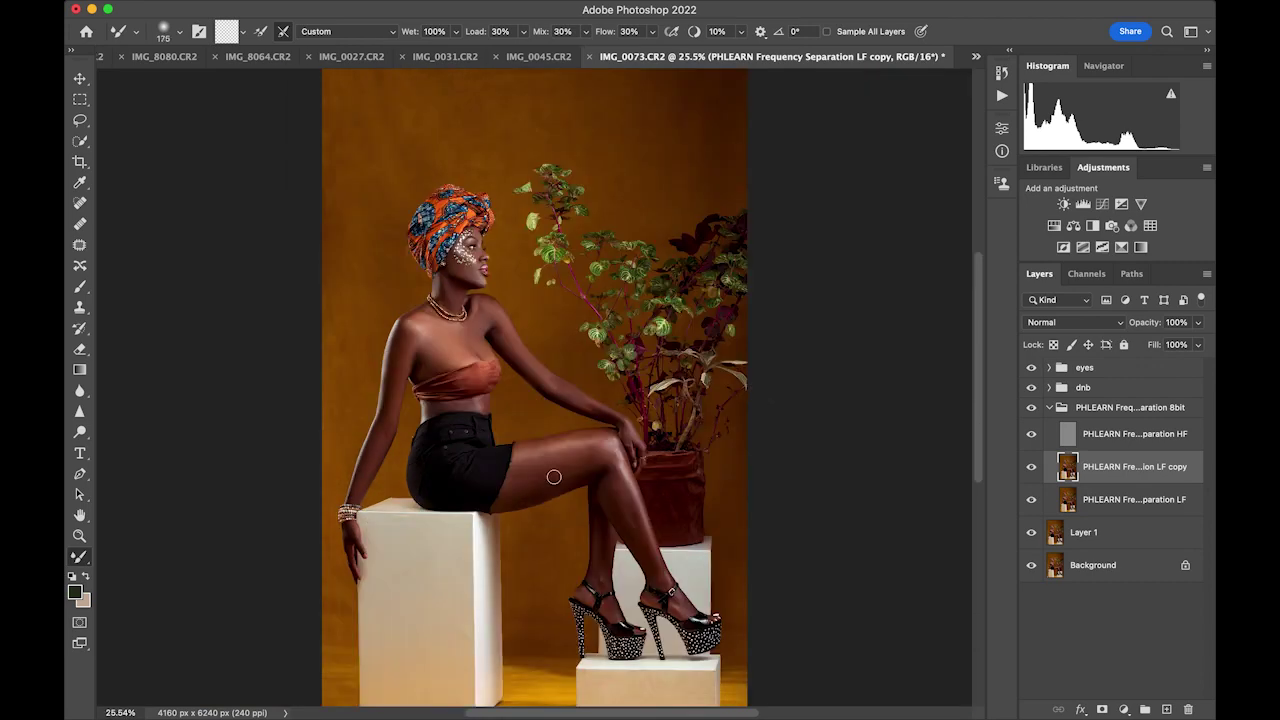
# Smooth the broad highlights and shadows of the thigh with the Mixer Brush, varying the size from 175
pyautogui.press(']')
pyautogui.press(']')
pyautogui.press(']')
pyautogui.press(']')
pyautogui.press('[')
pyautogui.press('[')
pyautogui.press('[')
pyautogui.press('[')
pyautogui.press('[')
pyautogui.press(']')
pyautogui.press(']')
pyautogui.press(']')
pyautogui.press(']')
pyautogui.moveTo(568, 456)
pyautogui.mouseDown()
pyautogui.moveTo(551, 474)
pyautogui.moveTo(597, 456)
pyautogui.moveTo(566, 460)
pyautogui.mouseUp()
# Blend the finer skin tones along the upper thigh and knee with the Mixer Brush at sizes 100 to 150
pyautogui.press('[')
pyautogui.press('[')
pyautogui.press('[')
pyautogui.press('[')
pyautogui.press('super+plus')
pyautogui.moveTo(640, 578); pyautogui.dragTo(609, 391)
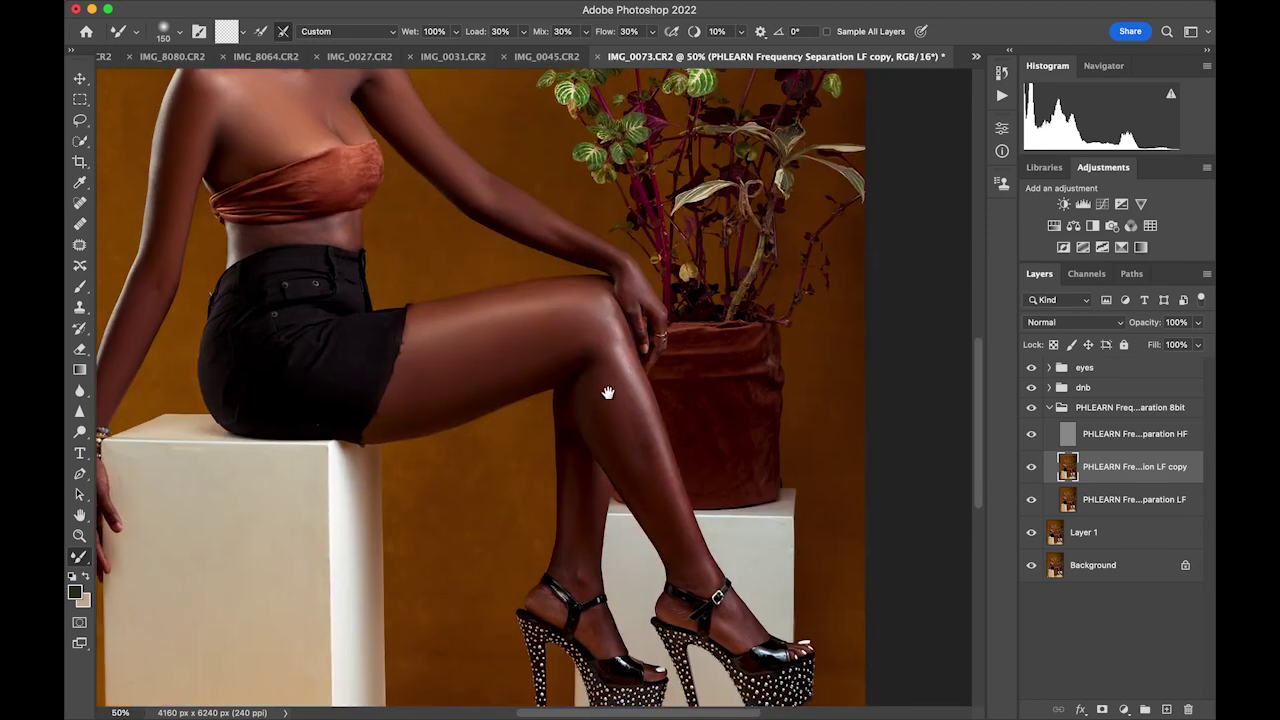
pyautogui.press('[')
pyautogui.press('[')
pyautogui.press('[')
pyautogui.press('[')
pyautogui.press('[')
pyautogui.press('[')
pyautogui.press(']')
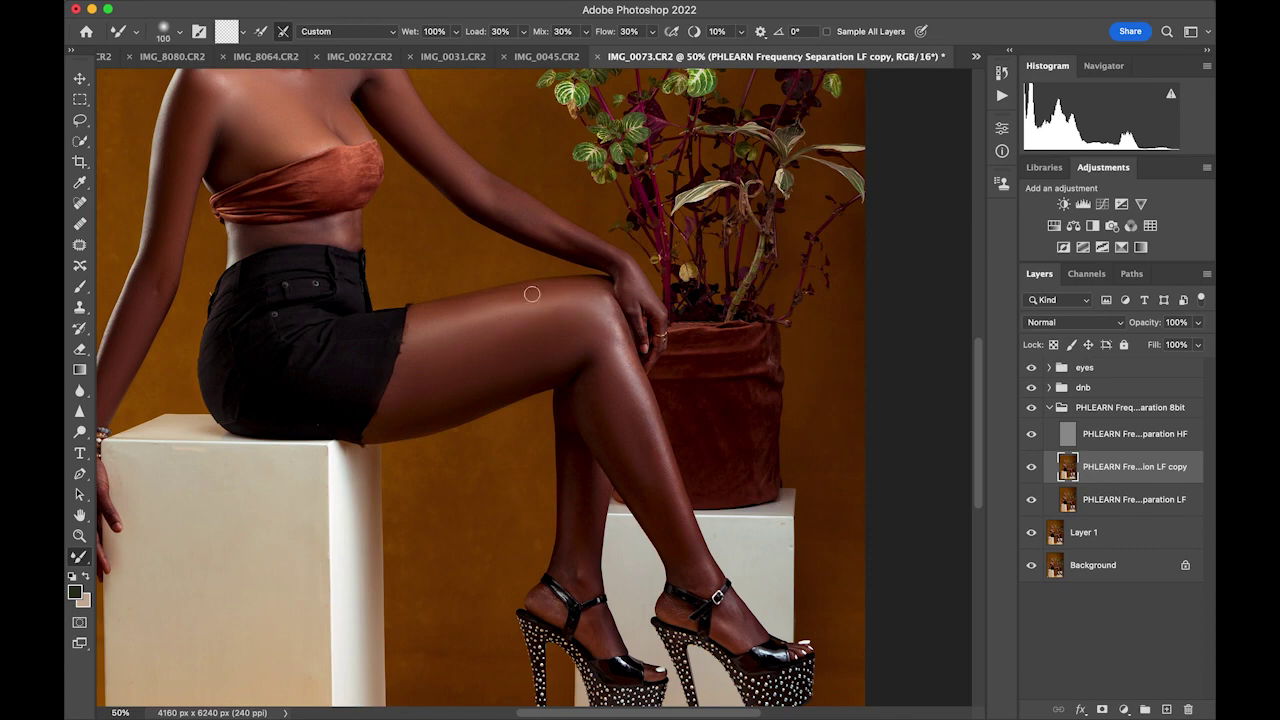
pyautogui.press(']')
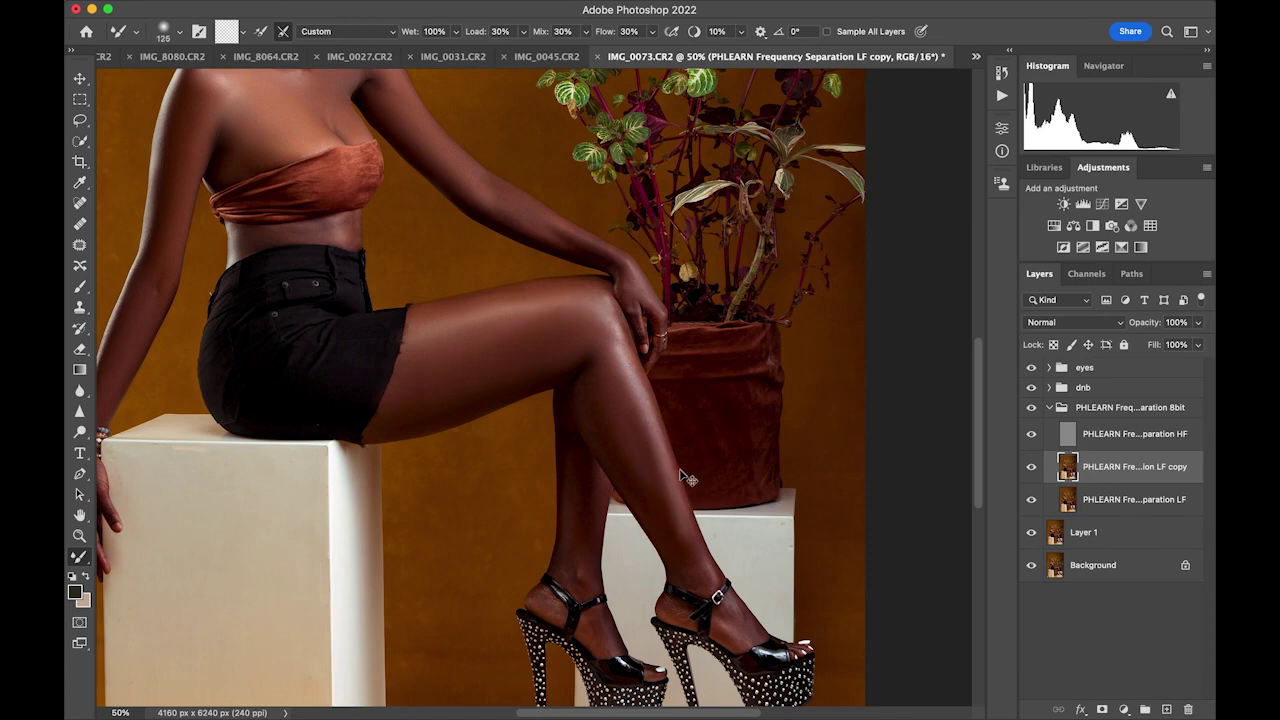
# Set the Mixer Brush's Wet value to 32% and smooth the front lower leg down to the ankle at sizes 100 to 125
pyautogui.moveTo(452, 38); pyautogui.dragTo(406, 53)
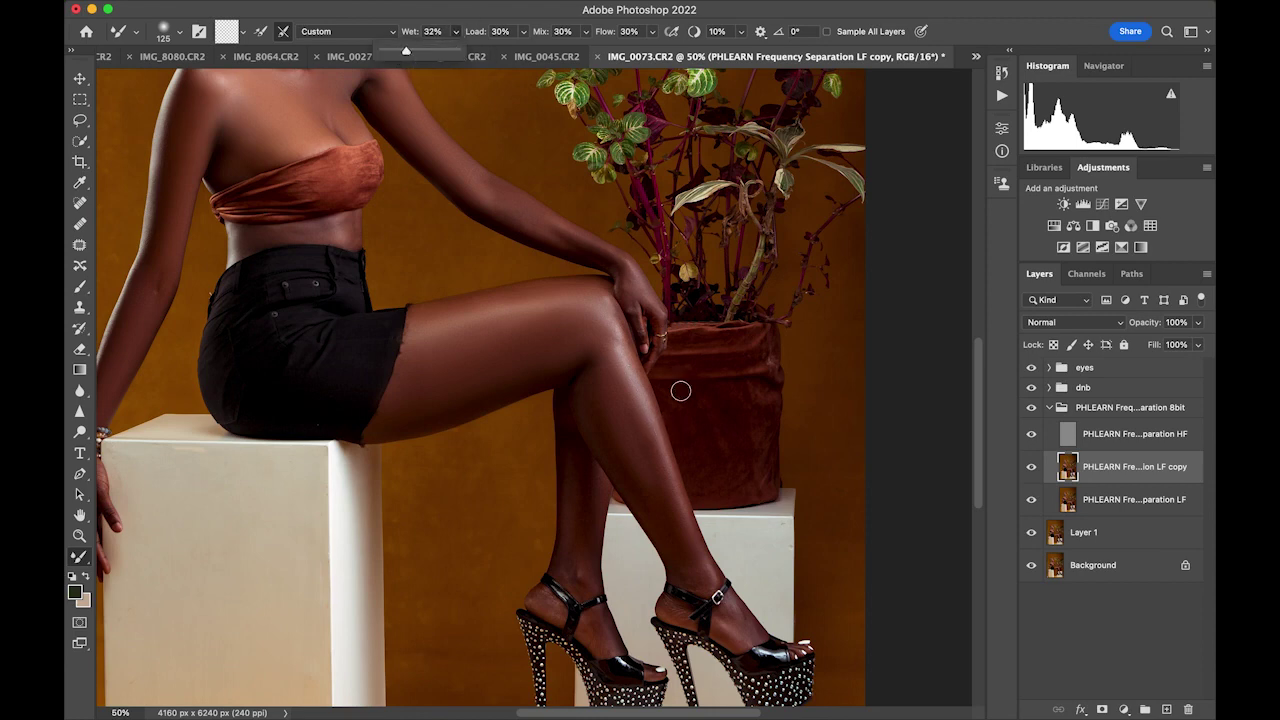
pyautogui.click(670, 477)
pyautogui.press('[')
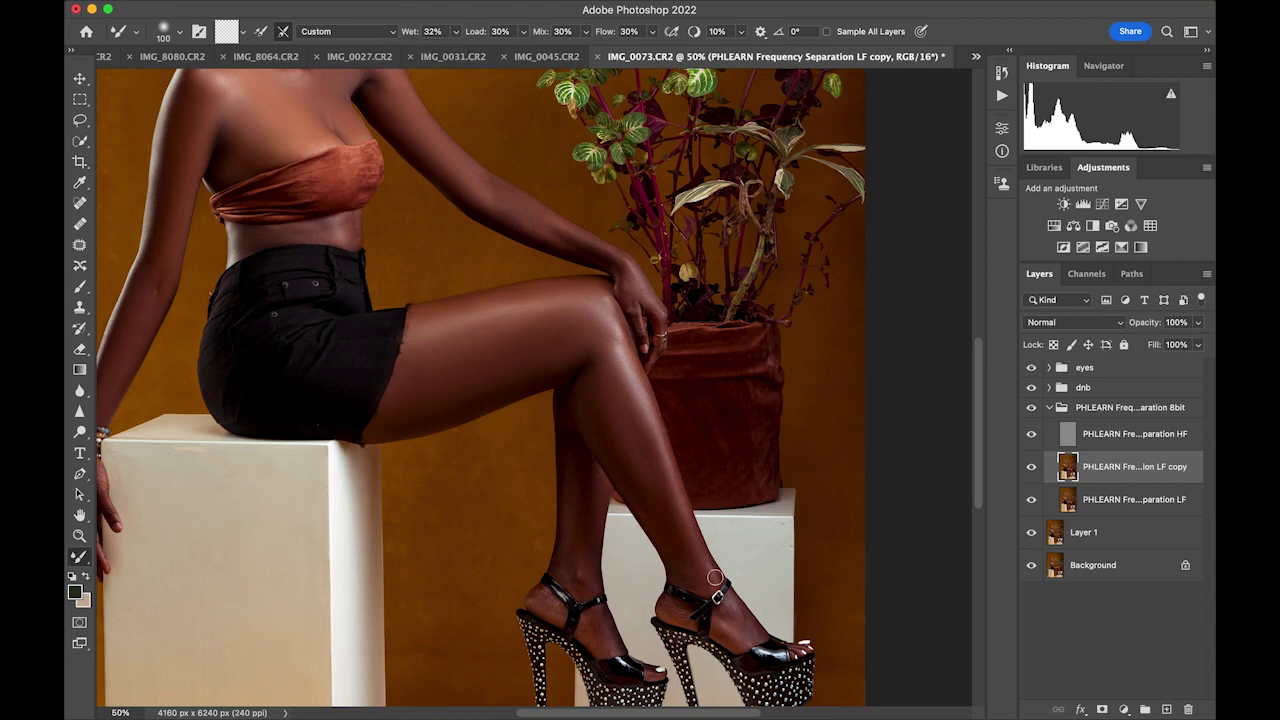
pyautogui.press(']')
pyautogui.press(']')
pyautogui.press(']')
pyautogui.press('[')
pyautogui.press('[')
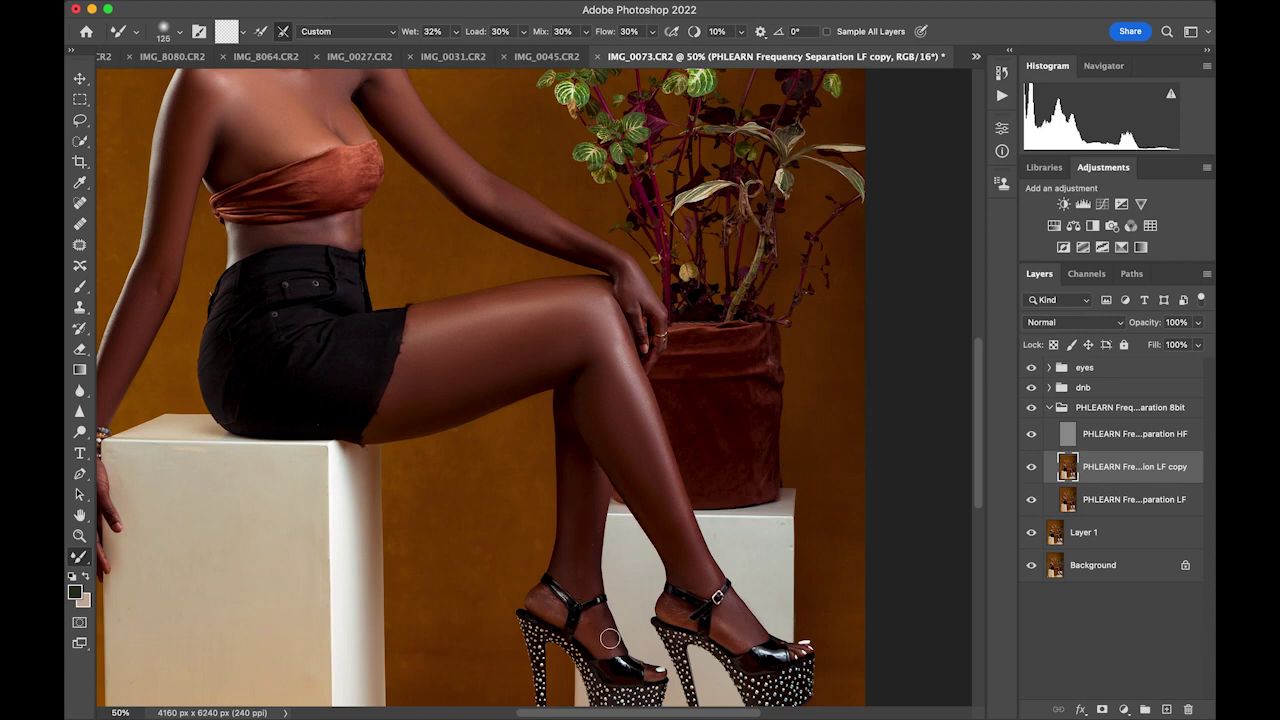
# Smooth the skin of the feet and lower legs with the Mixer Brush at 32% Wet, using sizes from 125 to 175
pyautogui.press('[')
pyautogui.press('[')
pyautogui.press(']')
pyautogui.press(']')
pyautogui.press(']')
pyautogui.press('[')
pyautogui.press('[')
pyautogui.press('[')
pyautogui.press(']')
pyautogui.press(']')
pyautogui.press(']')
# Refine the skin transitions of the upper body and arms with the Mixer Brush at 32% Wet and sizes around 150 to 175
pyautogui.moveTo(376, 260); pyautogui.dragTo(437, 449)
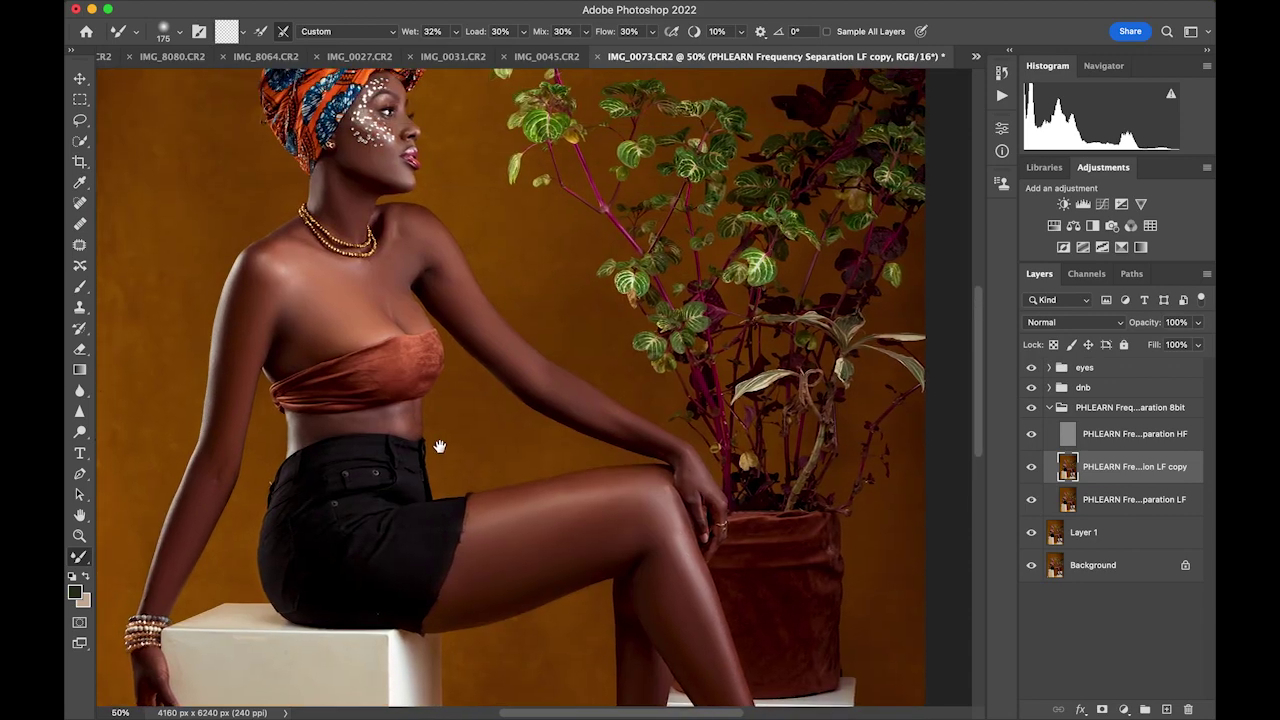
pyautogui.press('[')
pyautogui.press('[')
pyautogui.press('[')
pyautogui.press('[')
pyautogui.press(']')
pyautogui.press(']')
pyautogui.press(']')
pyautogui.press(']')
pyautogui.press(']')
pyautogui.press('[')
pyautogui.press('[')
pyautogui.press('[')
pyautogui.press(']')
pyautogui.press(']')
pyautogui.press(']')
pyautogui.scroll(-3, 687, 476)
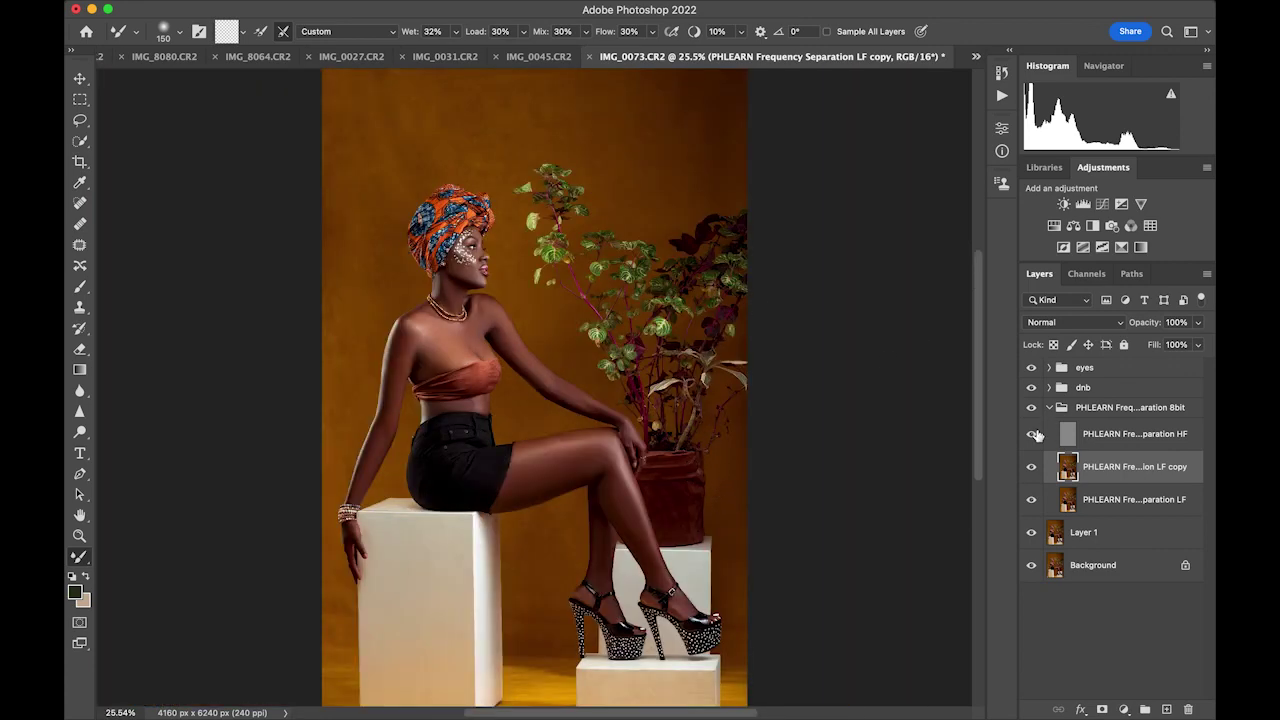
# Collapse the frequency separation group and toggle its visibility to compare the portrait before and after skin smoothing
pyautogui.click(1049, 407)
pyautogui.click(1031, 407)
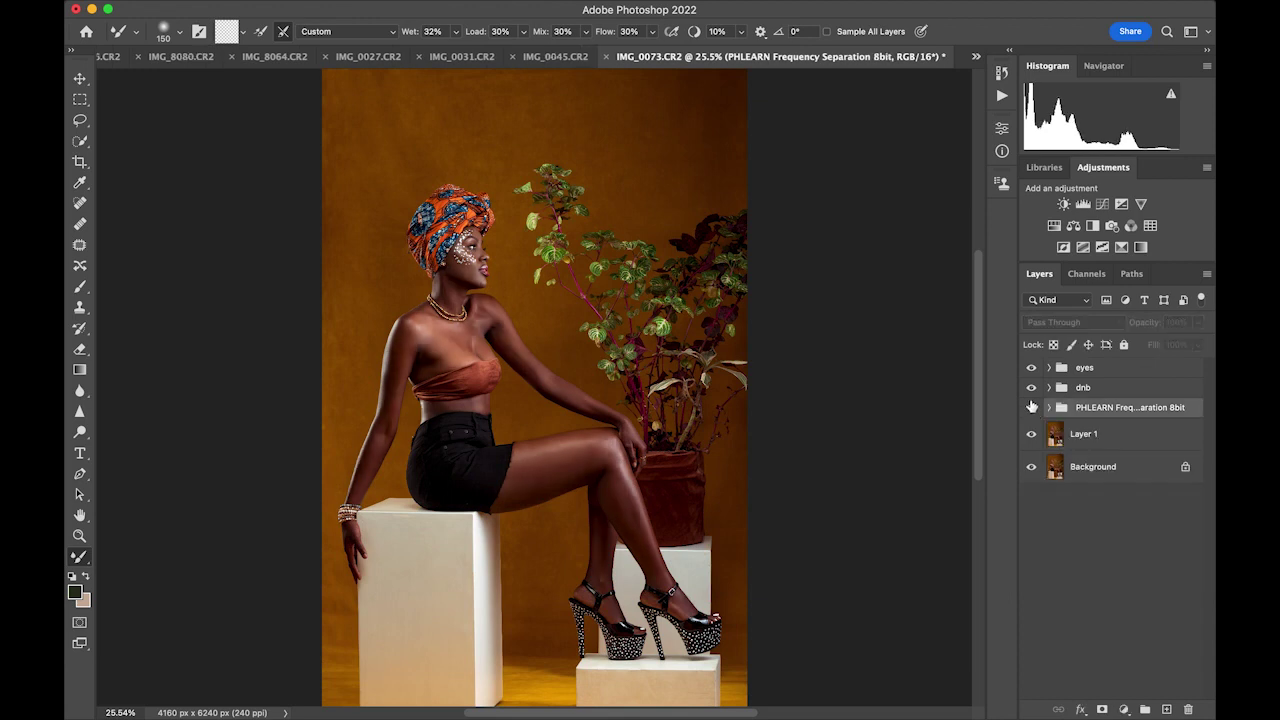
pyautogui.click(1031, 407)
# Select the mask of curves layer d in the dnb group and prepare a white Brush with 3% flow
pyautogui.click(1048, 387)
pyautogui.click(1105, 446)
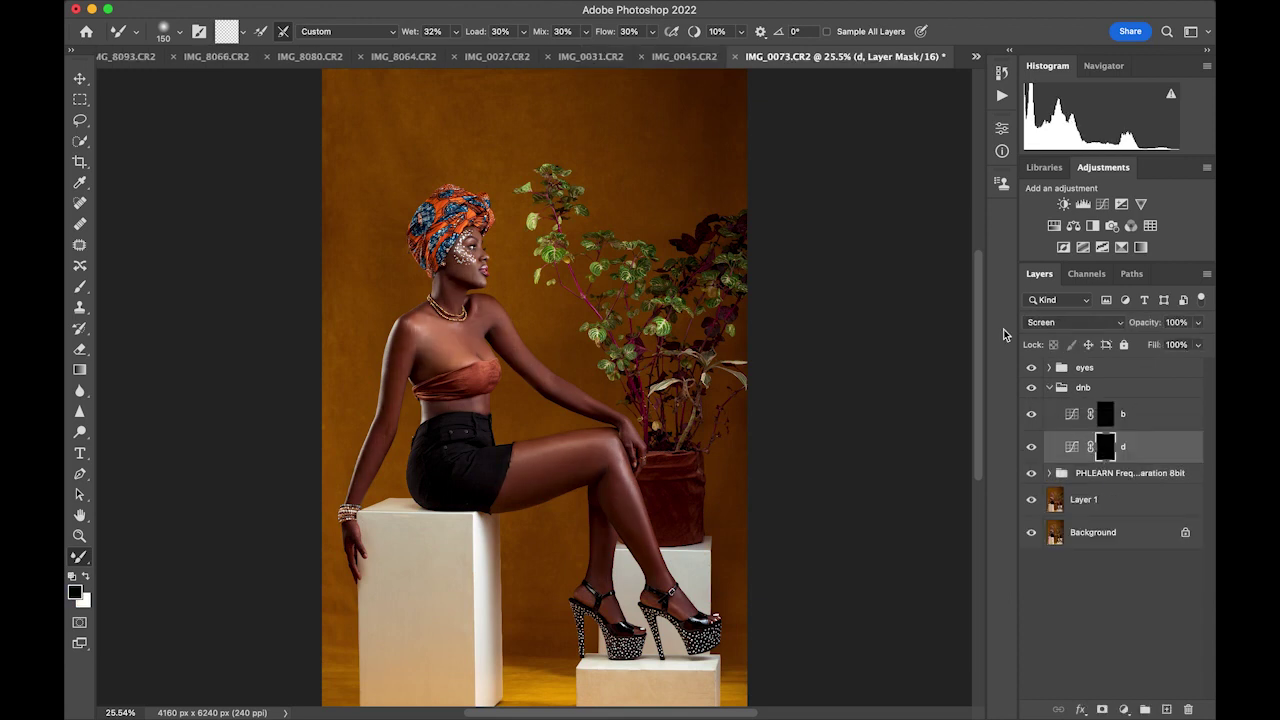
pyautogui.press('b')
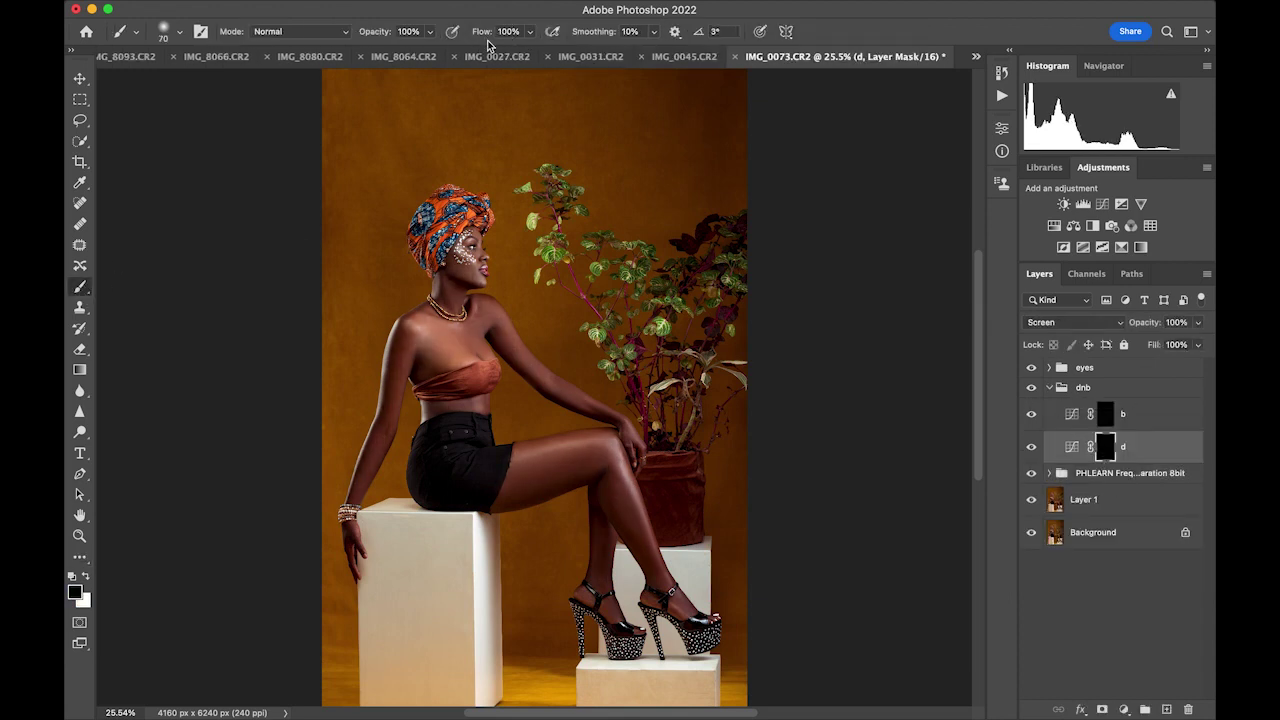
pyautogui.click(508, 31)
pyautogui.write('3')
pyautogui.press('Return')
pyautogui.press('x')
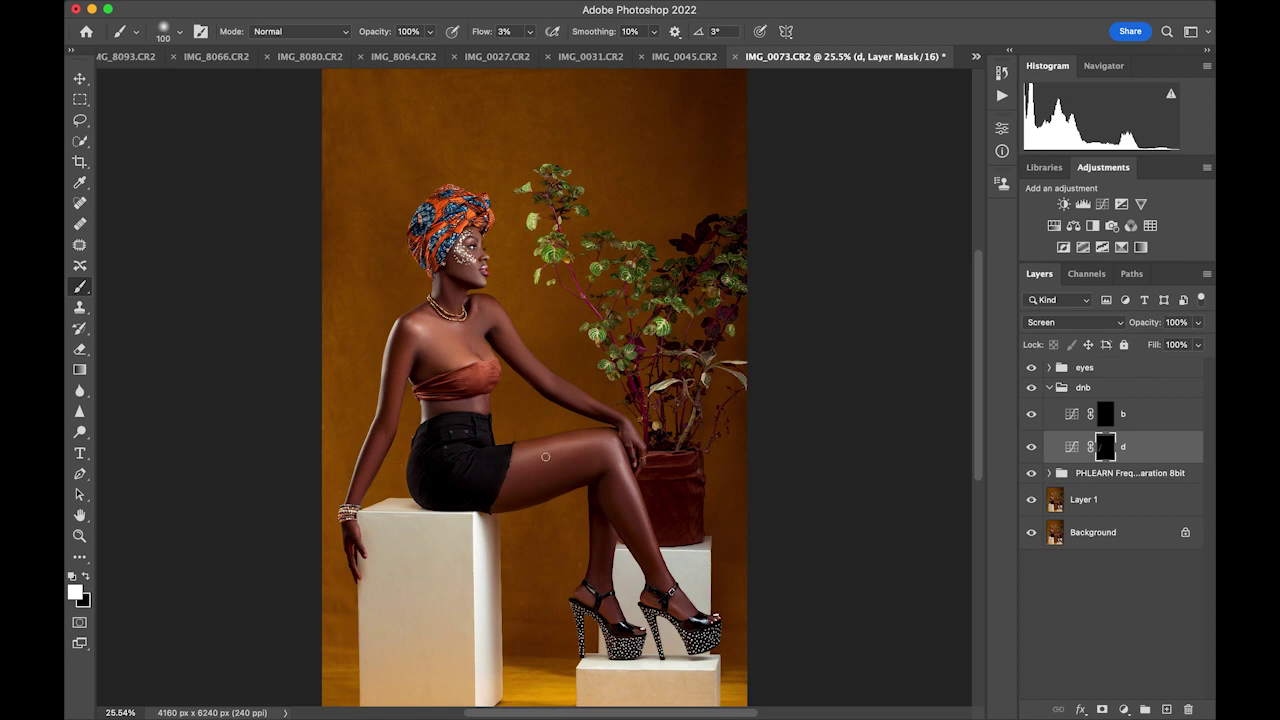
# Set the Brush's hardness to 0% at a size of 100 px
pyautogui.click(181, 33)
pyautogui.click(181, 117)
pyautogui.press('Return')
pyautogui.click(180, 31)
pyautogui.click(210, 99)
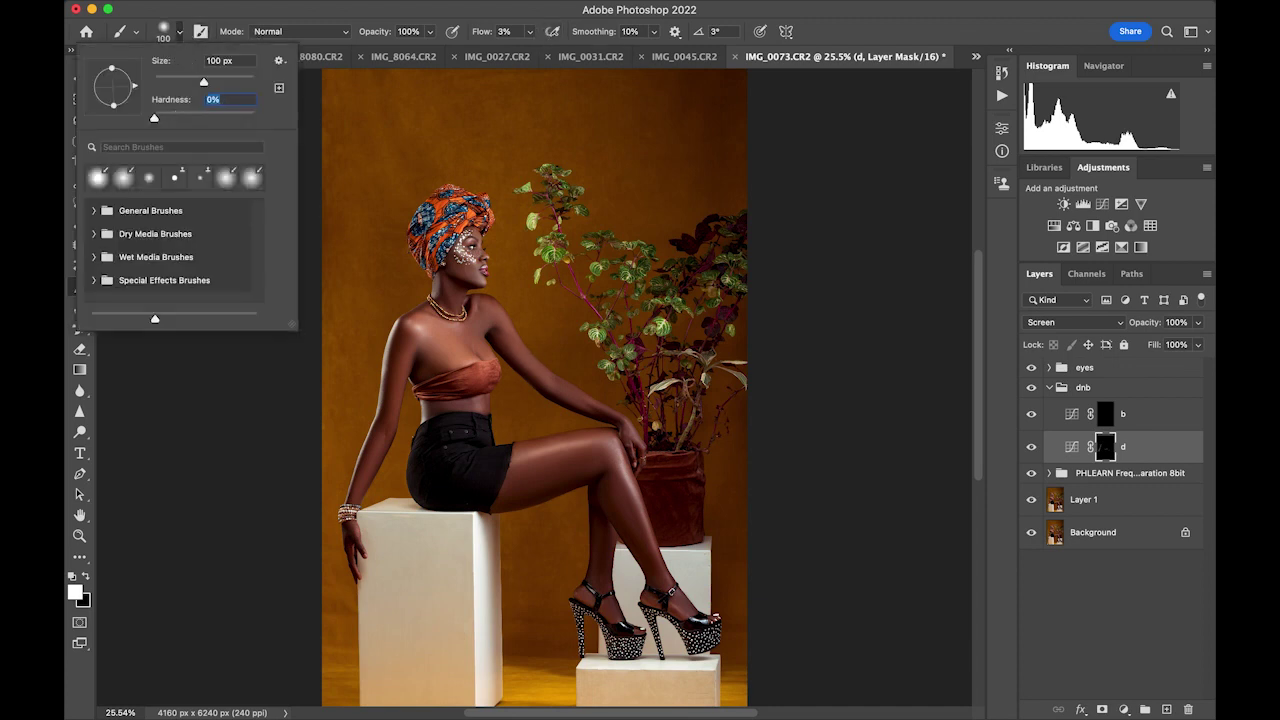
pyautogui.press('Return')
# Lighten the highlights of the bandeau top on layer d's mask, reducing the Brush size from 250 to 125
pyautogui.press(']')
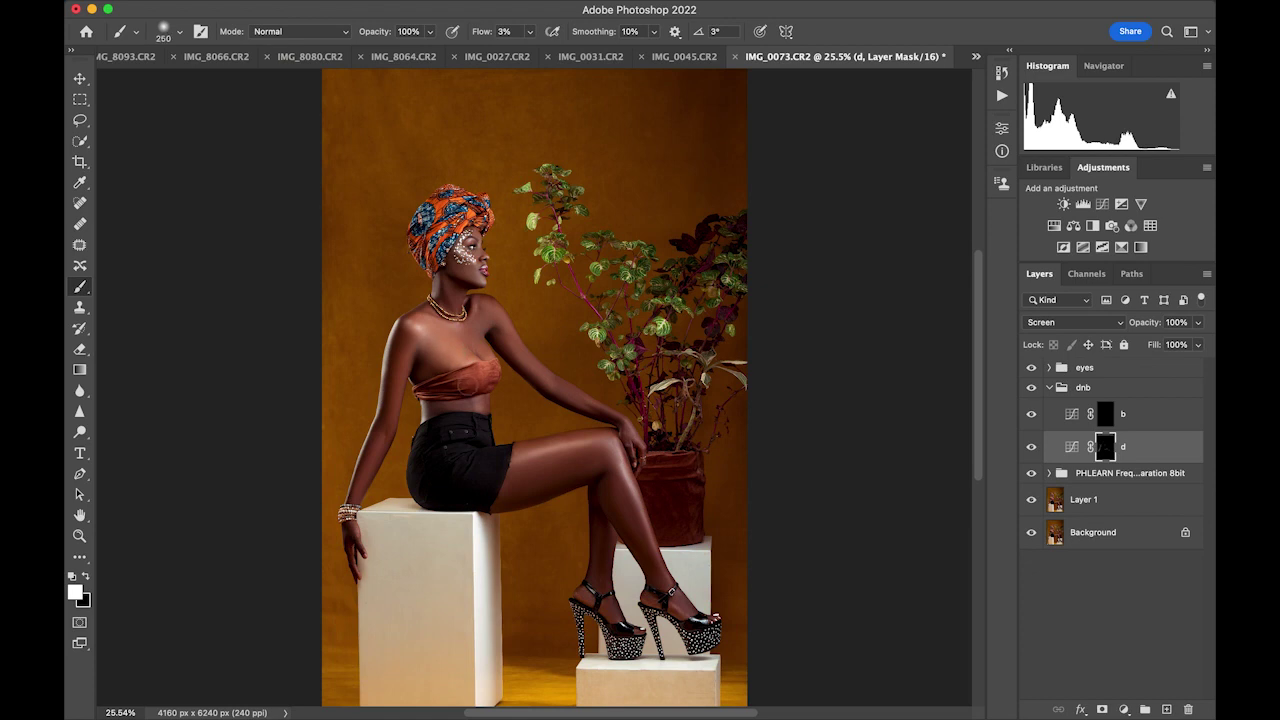
pyautogui.press('[')
pyautogui.press('[')
pyautogui.press('[')
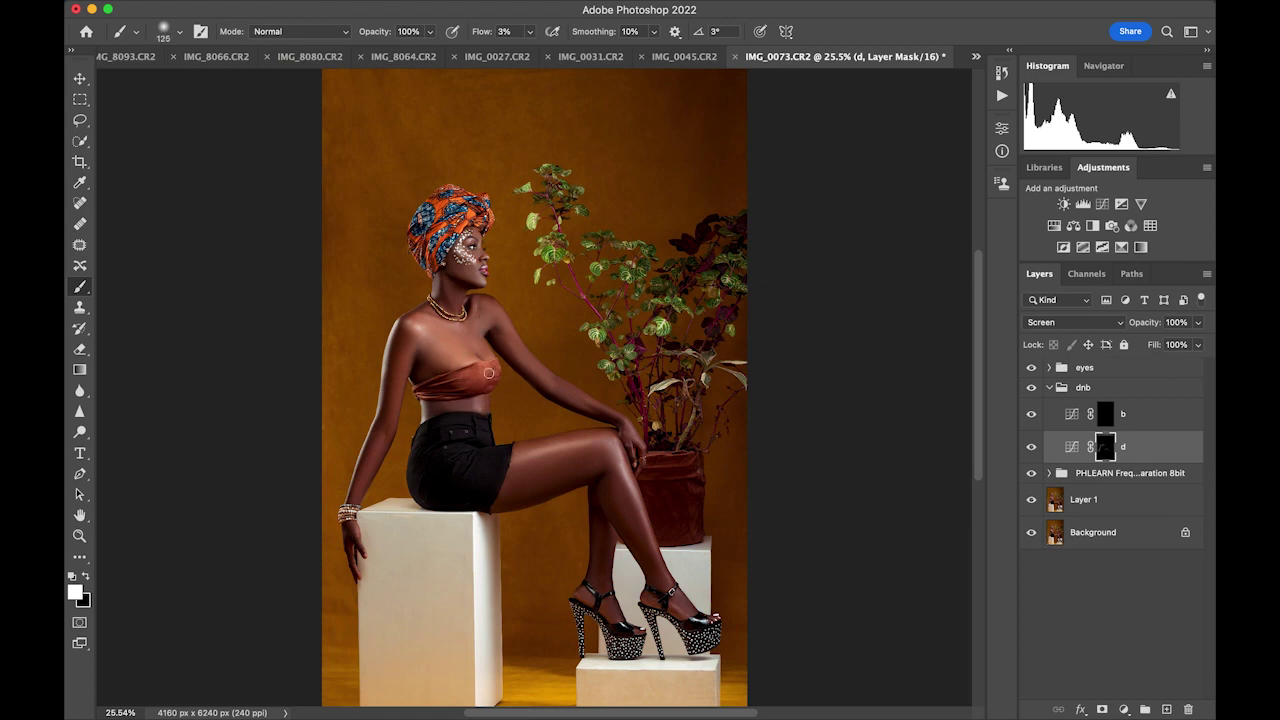
# Dodge the highlights of the thigh, knee and resting hand on layer d's mask with the Brush at sizes 200 to 300
pyautogui.press(']')
pyautogui.press(']')
pyautogui.press(']')
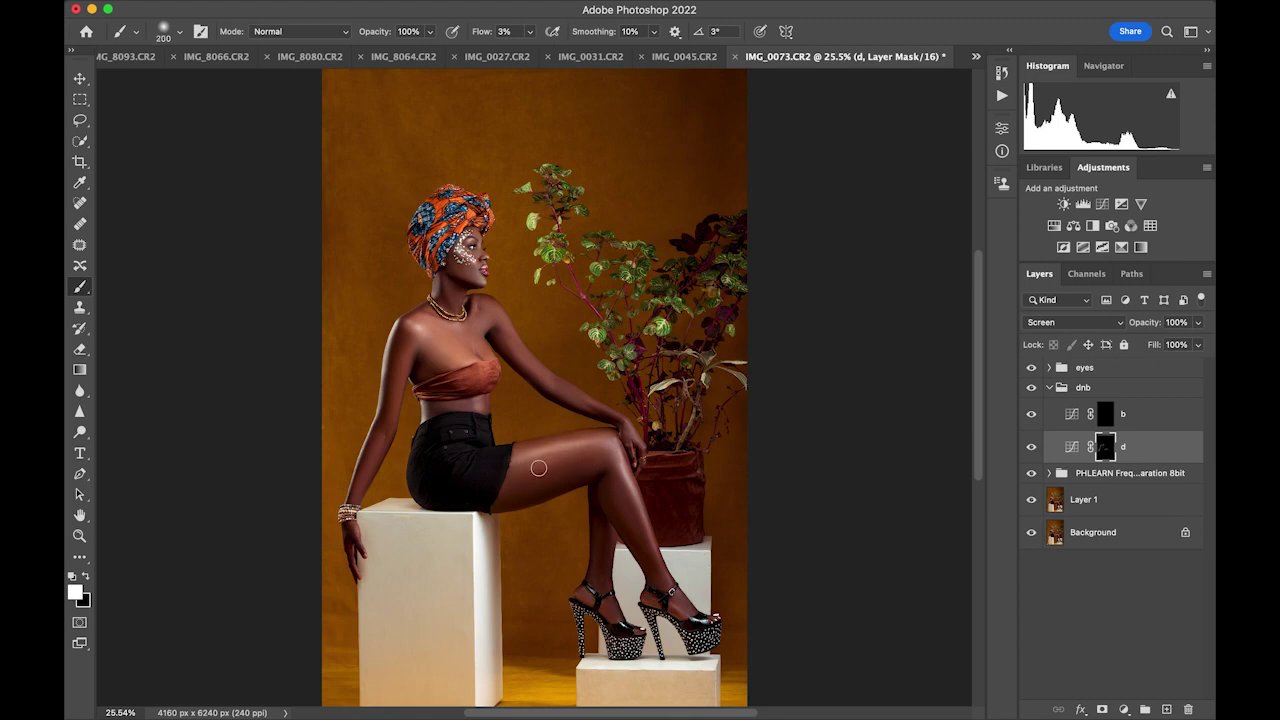
pyautogui.press(']')
pyautogui.press(']')
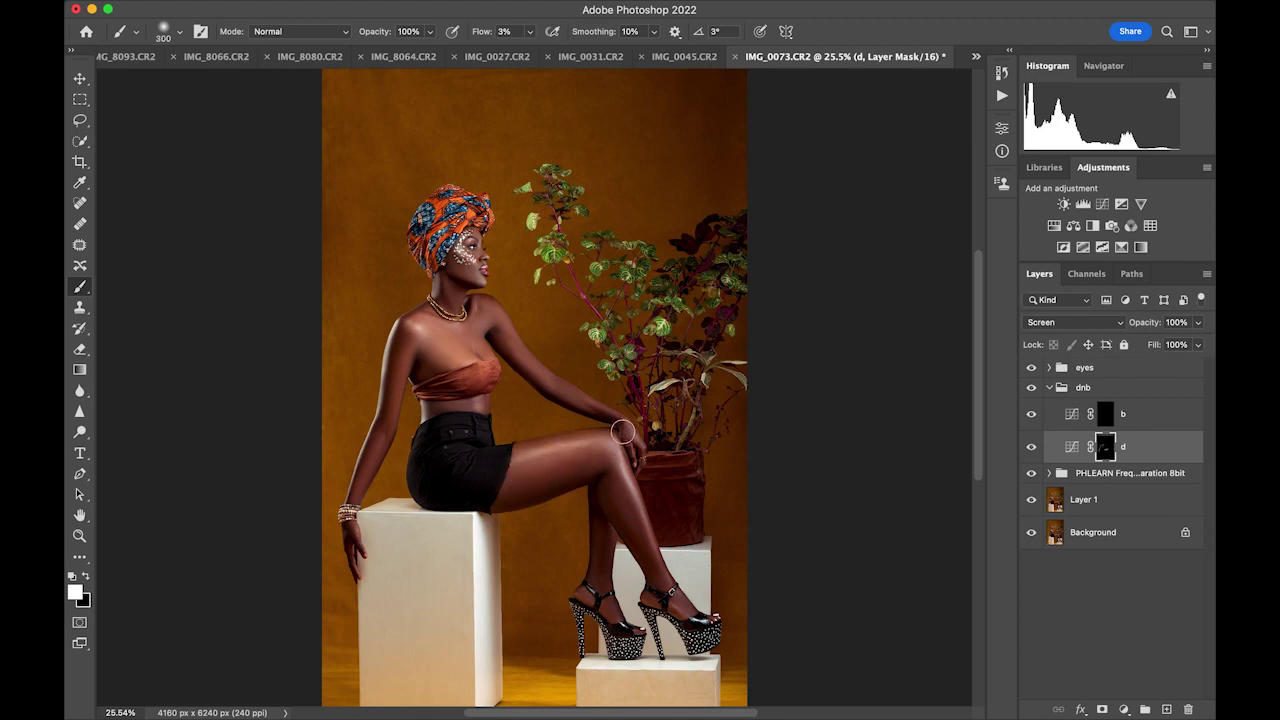
pyautogui.press('[')
pyautogui.press('[')
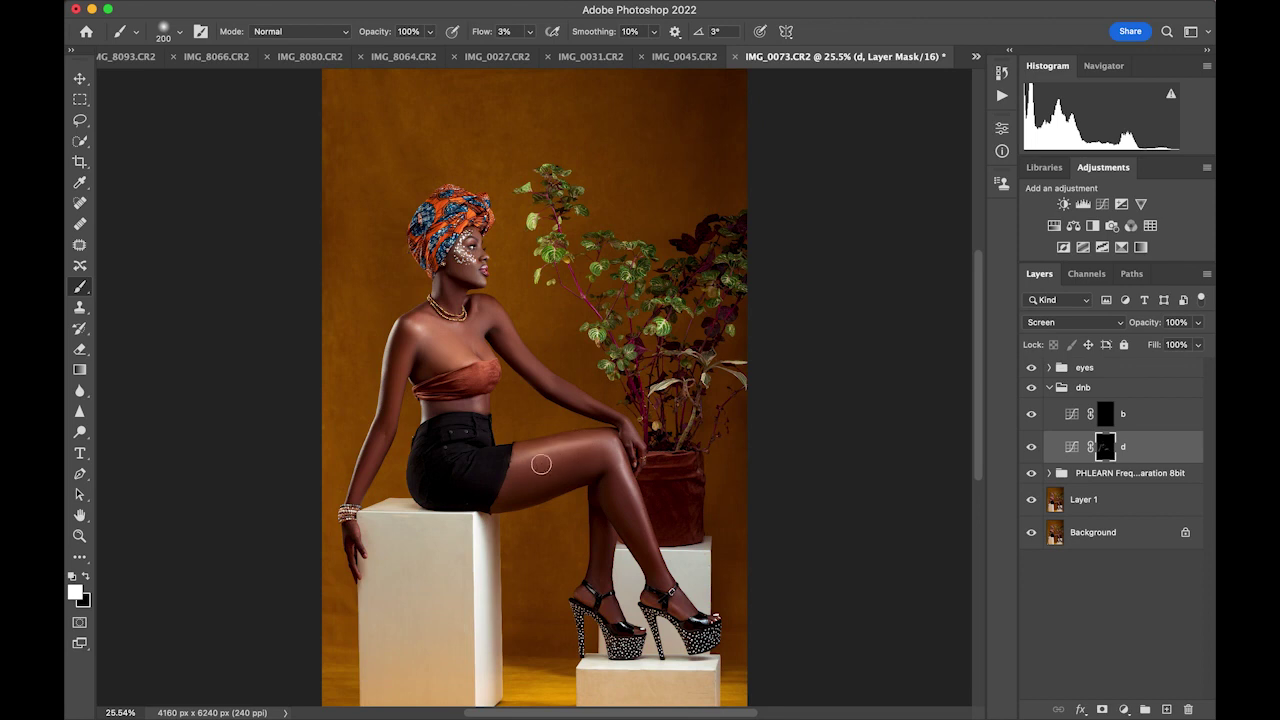
pyautogui.press(']')
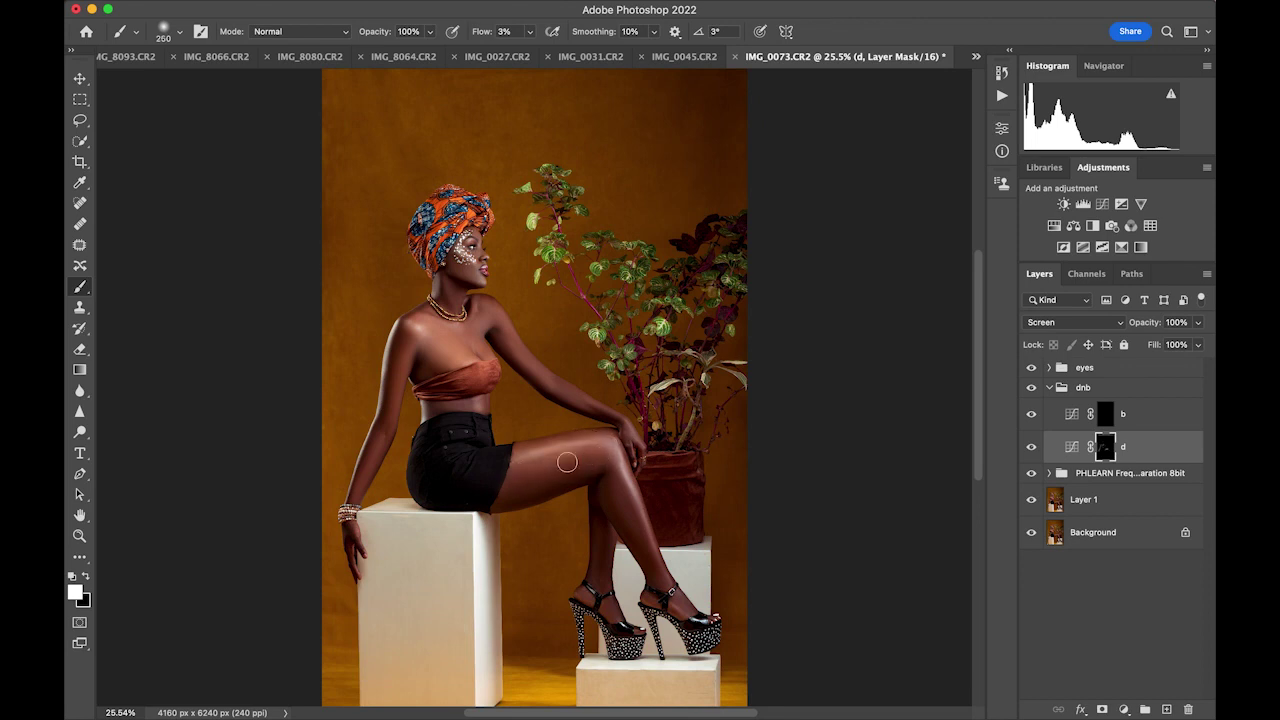
# Dodge the remaining body and face highlights on layer d's mask, using a Brush size of 125 on the face
pyautogui.press('[')
pyautogui.press('[')
pyautogui.press('[')
pyautogui.press(']')
pyautogui.press(']')
pyautogui.press('[')
pyautogui.press('[')
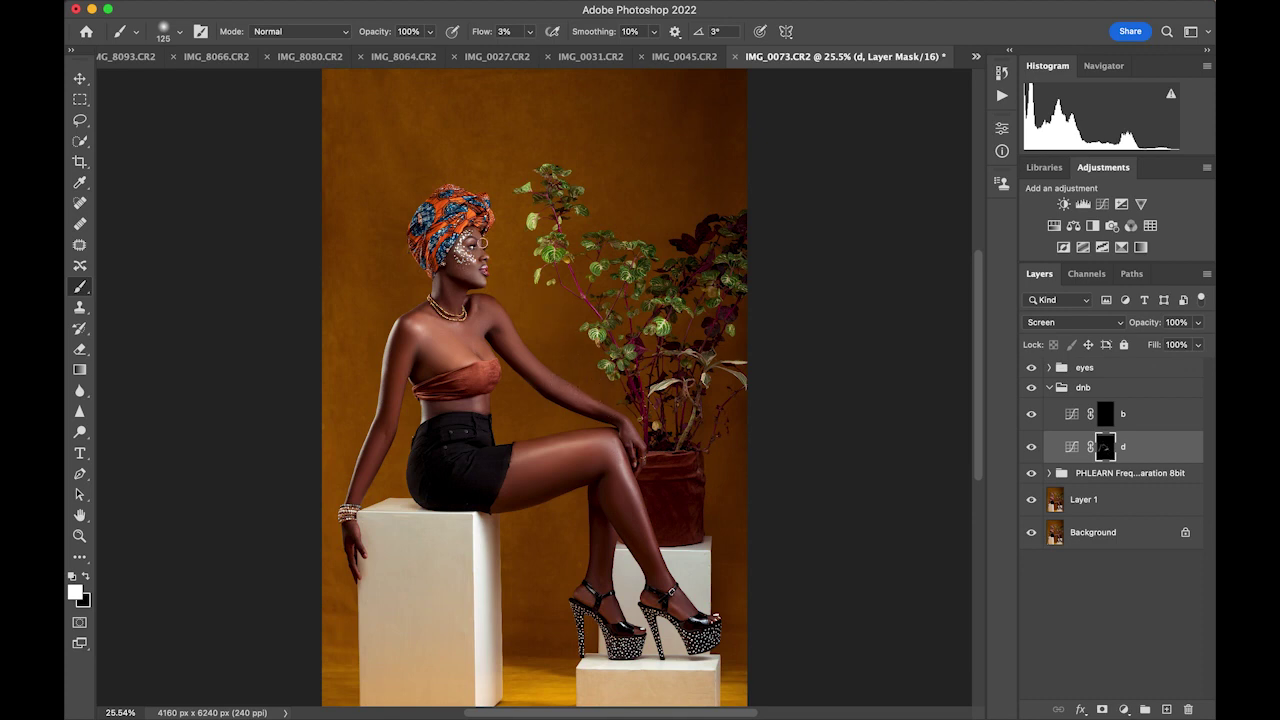
pyautogui.press(']')
pyautogui.press(']')
pyautogui.press(']')
pyautogui.press('[')
# Deepen the shadows by painting white on layer b's mask with the soft 3% flow Brush from size 100, and collapse the dnb group
pyautogui.hotkey('alt', ']')
pyautogui.press('[')
pyautogui.press('[')
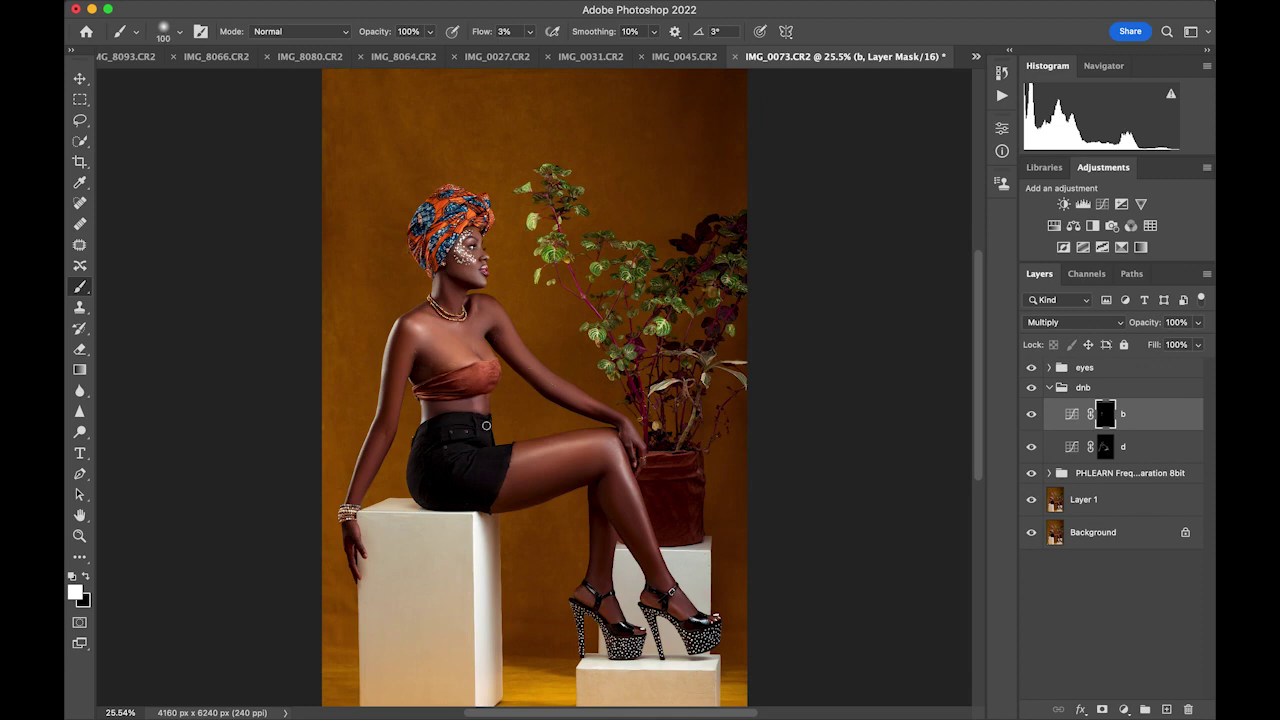
pyautogui.press(']')
pyautogui.press(']')
pyautogui.press(']')
pyautogui.press(']')
pyautogui.press('[')
pyautogui.press('[')
pyautogui.press('[')
pyautogui.press('[')
pyautogui.click(1049, 387)
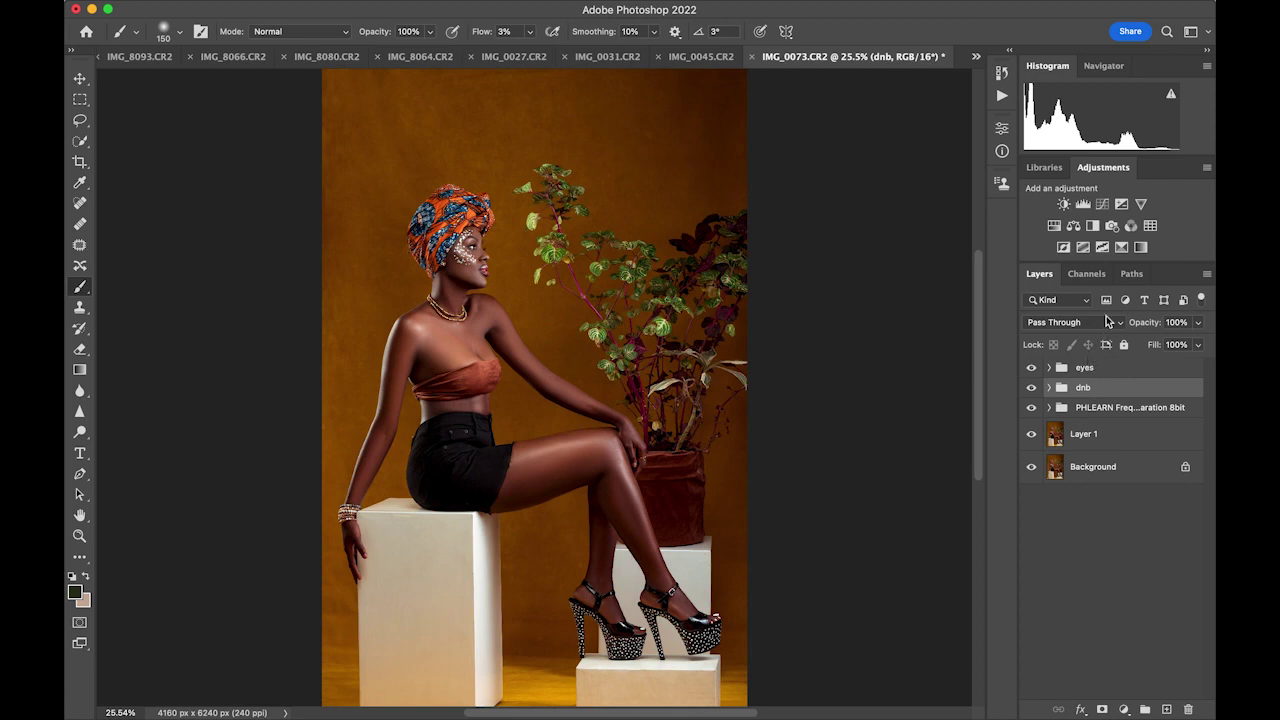
# Add a Color Balance adjustment with midtones at -1 Magenta-Green and -3 Yellow-Blue, and shift the highlights to +3 green and towards red
pyautogui.click(1073, 225)
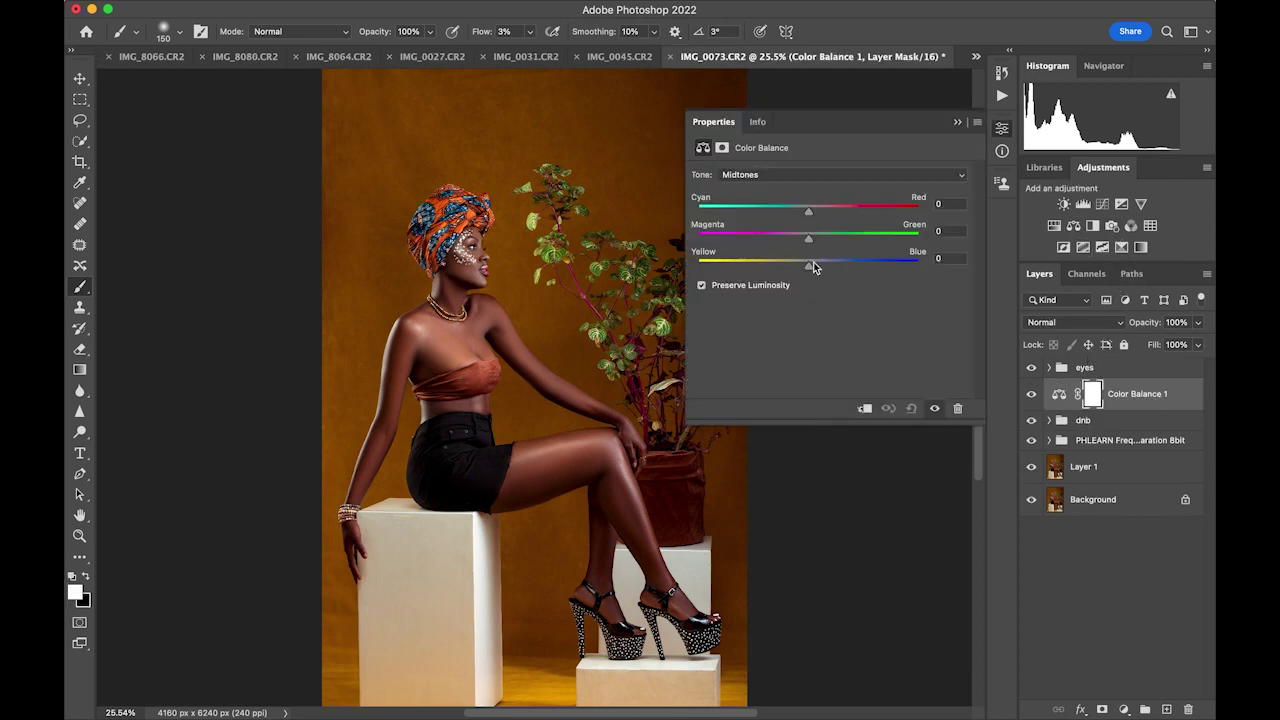
pyautogui.moveTo(809, 241); pyautogui.dragTo(805, 268)
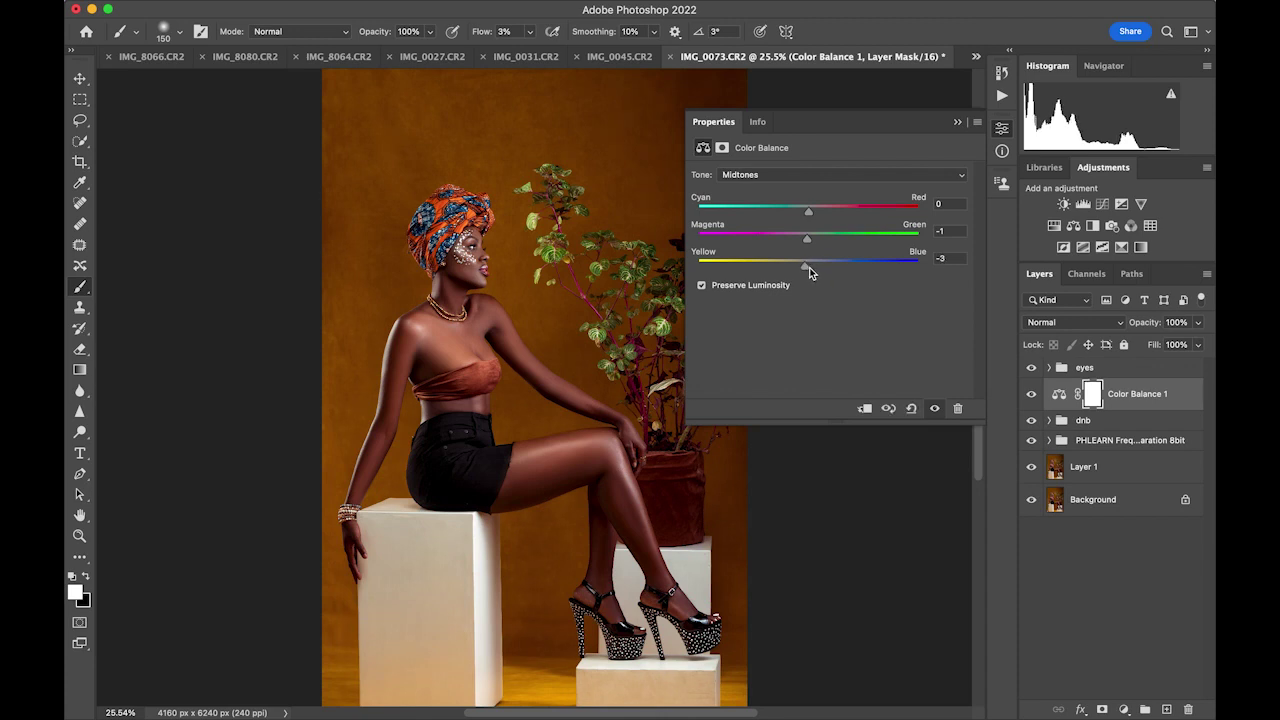
pyautogui.click(831, 180)
pyautogui.click(824, 196)
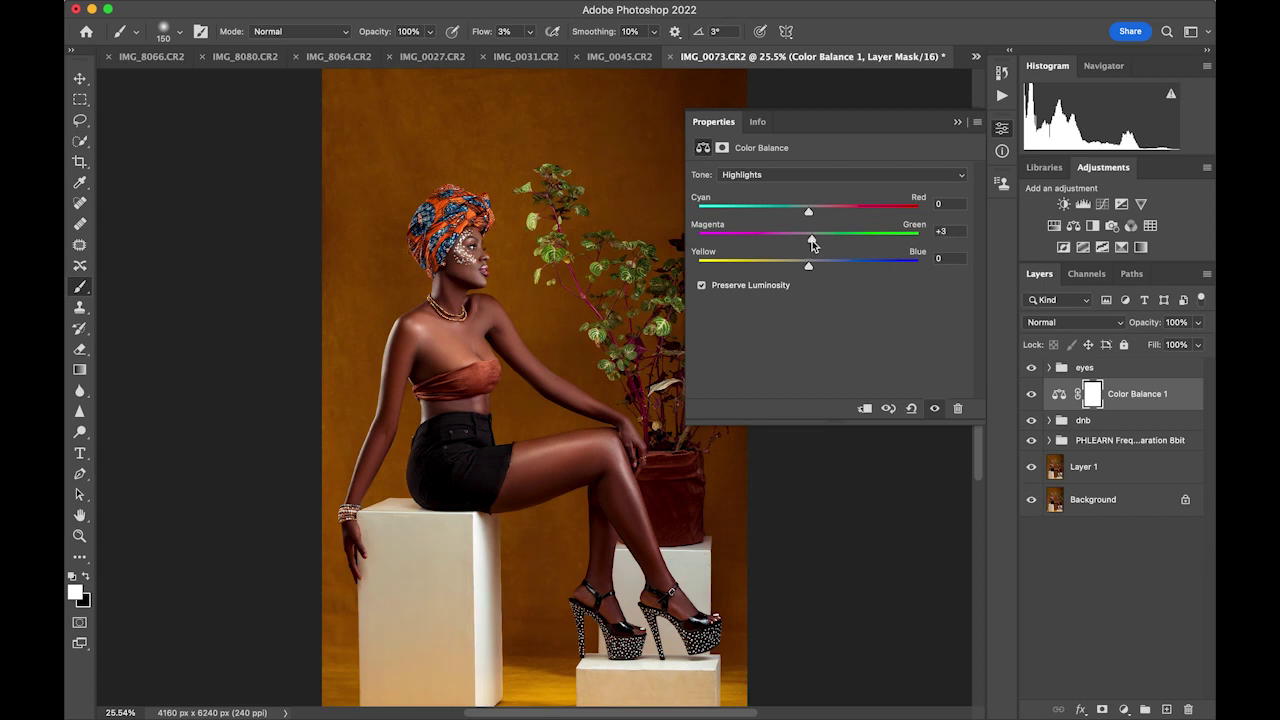
pyautogui.moveTo(810, 241); pyautogui.dragTo(812, 214)
# Set the Color Balance shadows to +3 red, -1 green and +2 blue, and move the adjustment layer above the eyes group
pyautogui.click(822, 175)
pyautogui.click(820, 147)
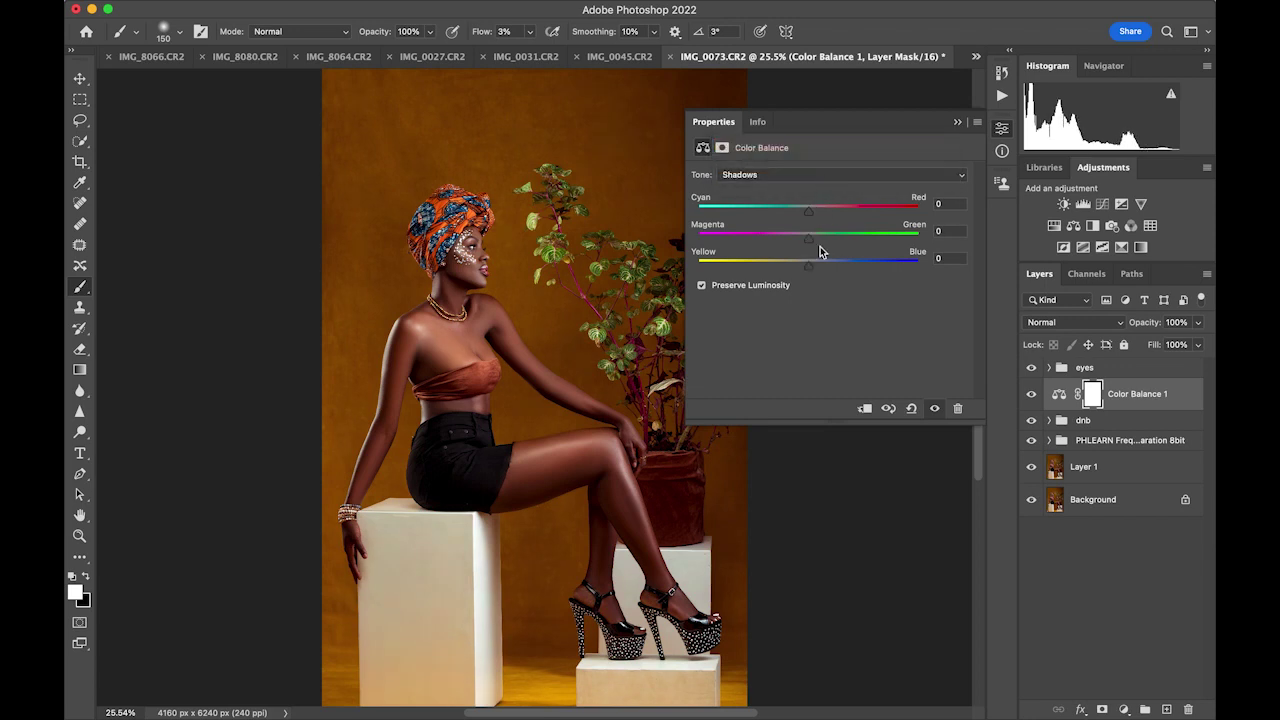
pyautogui.moveTo(809, 270); pyautogui.dragTo(812, 211)
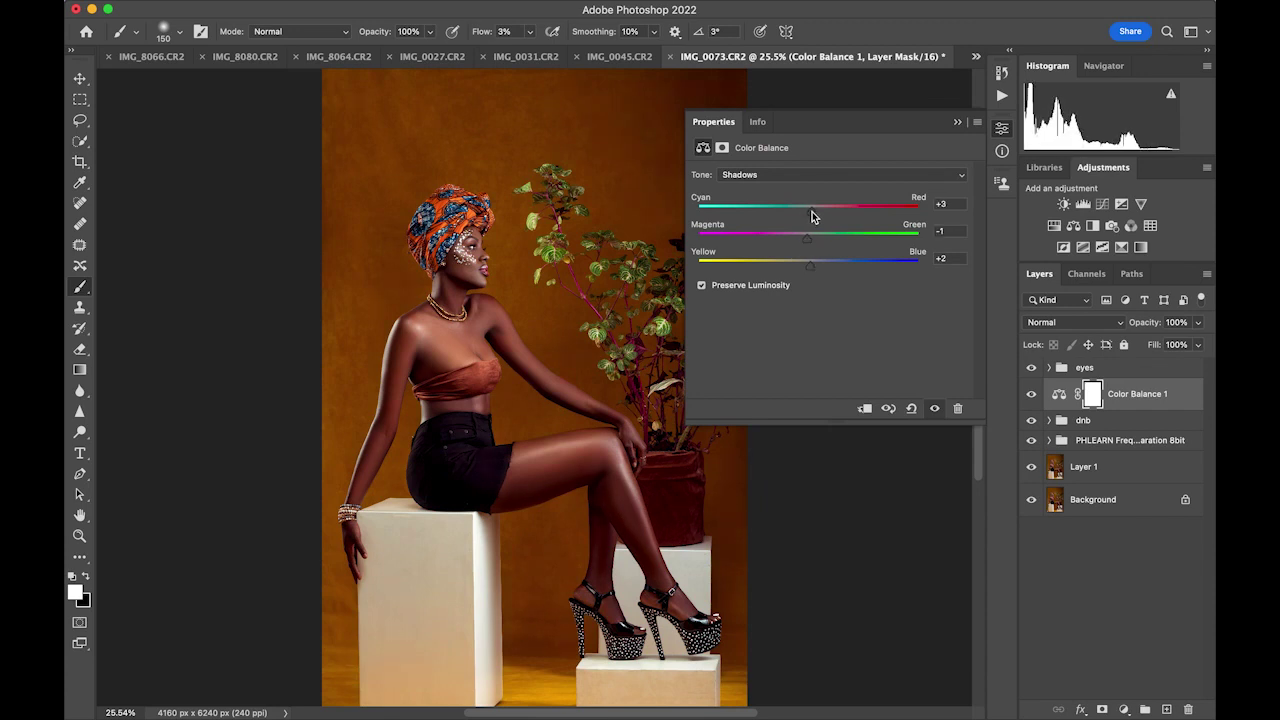
pyautogui.click(960, 127)
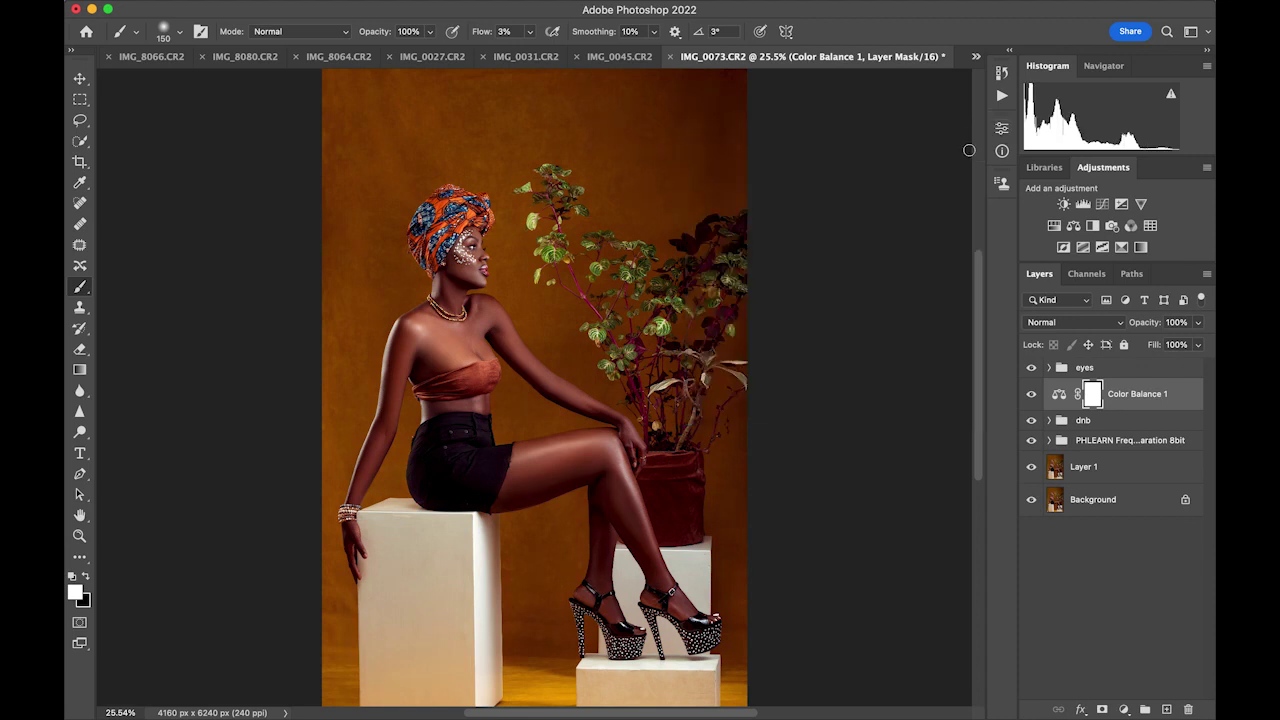
pyautogui.moveTo(1146, 385); pyautogui.dragTo(1148, 362)
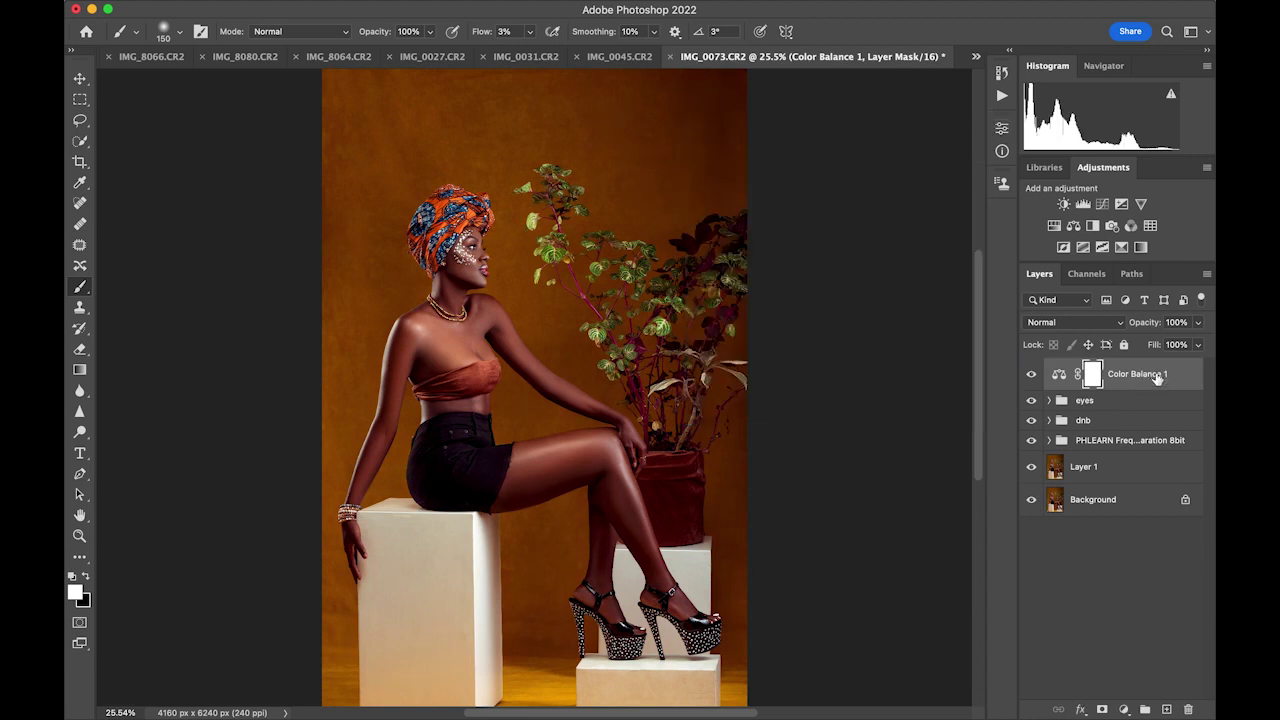
# Add a Selective Color adjustment and set the cyan amount in the Yellows to -2%
pyautogui.click(1121, 247)
pyautogui.click(830, 193)
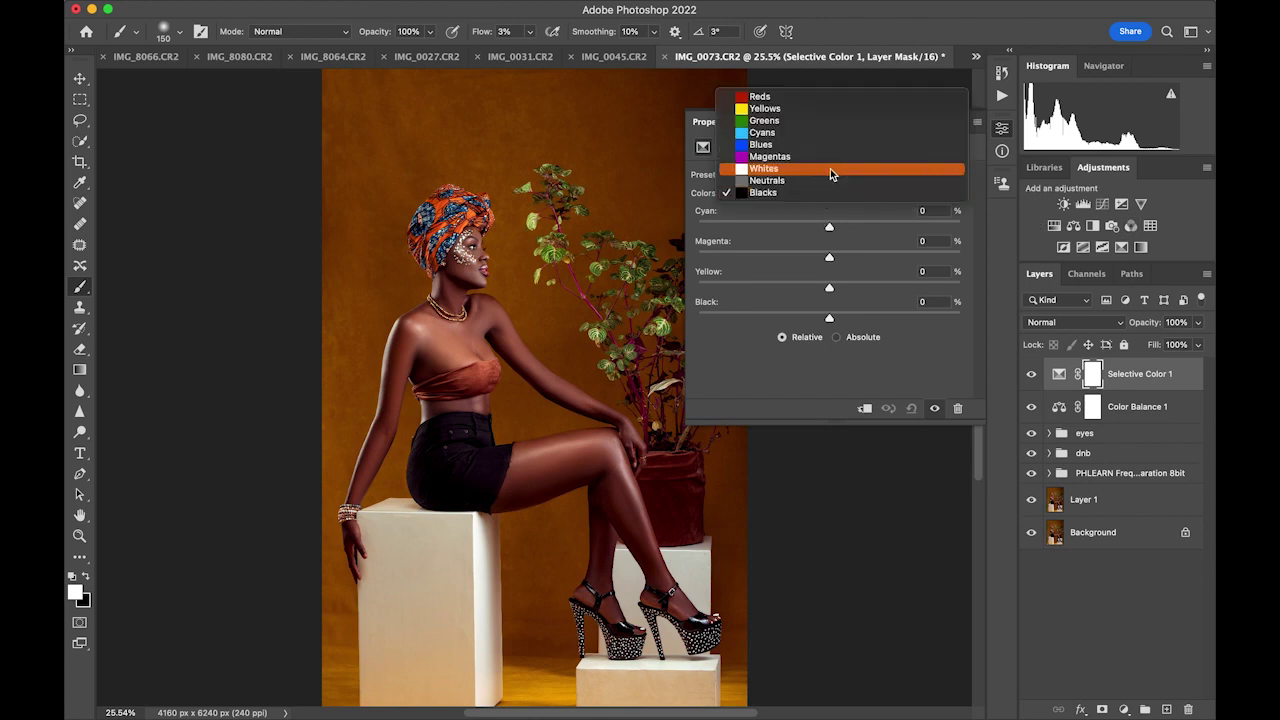
pyautogui.click(847, 110)
pyautogui.moveTo(830, 228); pyautogui.dragTo(828, 230)
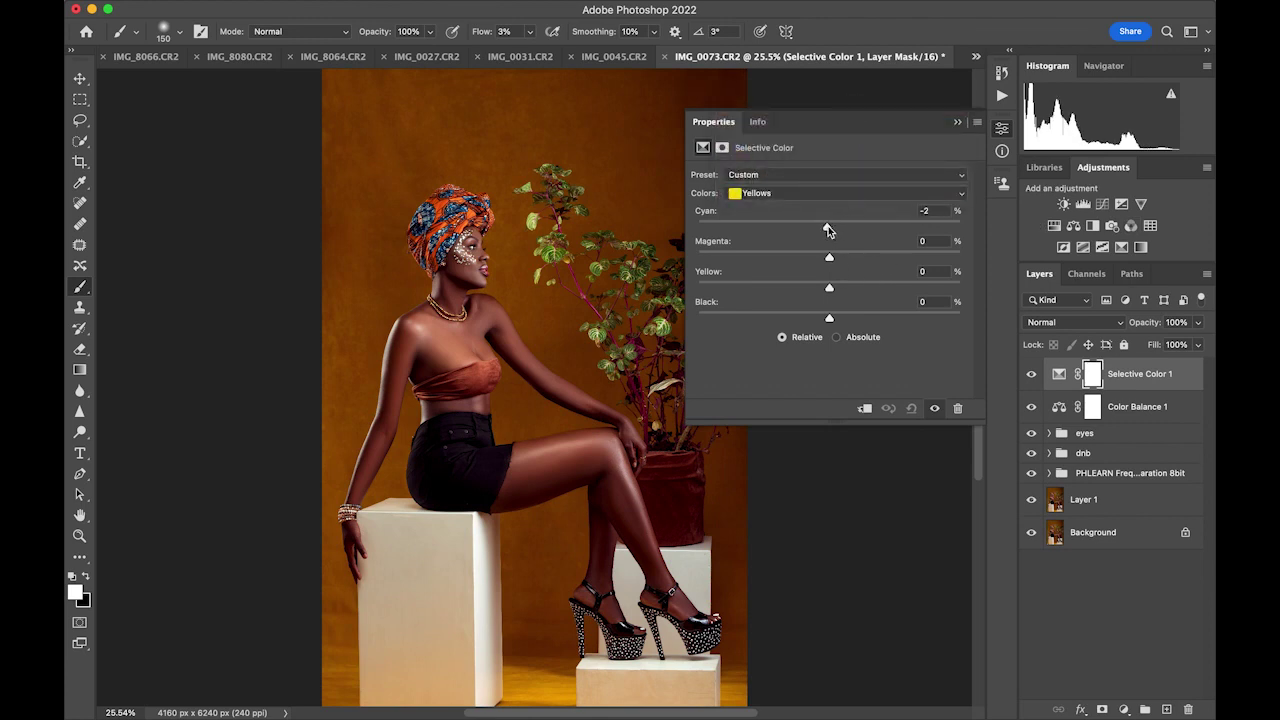
# Set black to +1% in the Selective Color Blacks and slightly reduce cyan in the Whites
pyautogui.click(840, 193)
pyautogui.click(843, 268)
pyautogui.moveTo(829, 319); pyautogui.dragTo(830, 320)
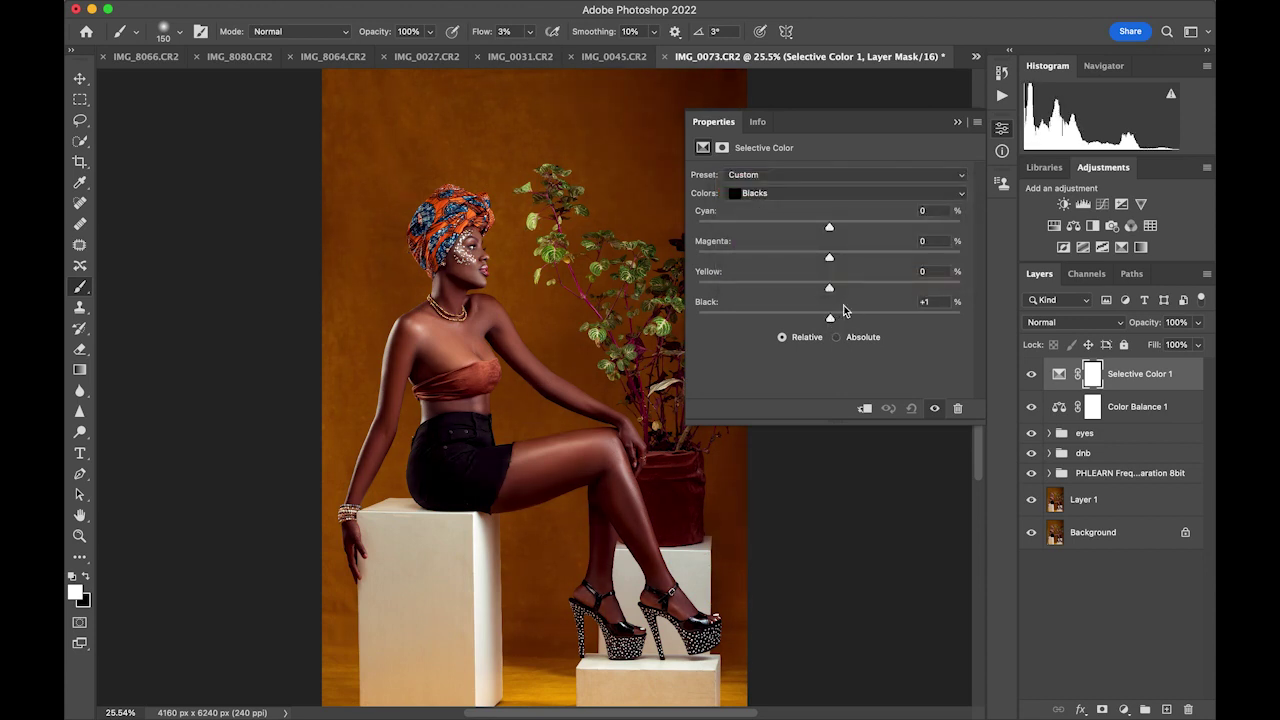
pyautogui.click(850, 193)
pyautogui.click(856, 169)
pyautogui.moveTo(830, 233); pyautogui.dragTo(829, 233)
pyautogui.click(958, 123)
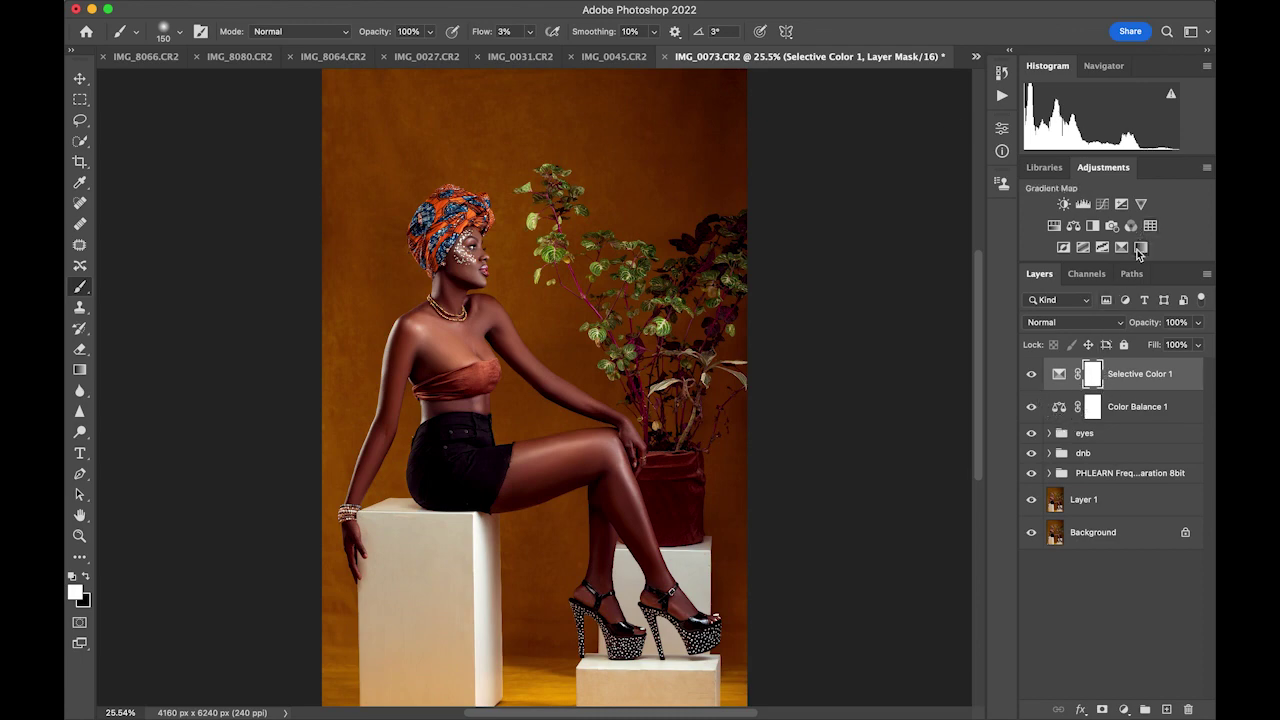
# Add a Black & White adjustment above Selective Color 1 and set its blend mode to Multiply
pyautogui.click(1092, 225)
pyautogui.click(1066, 322)
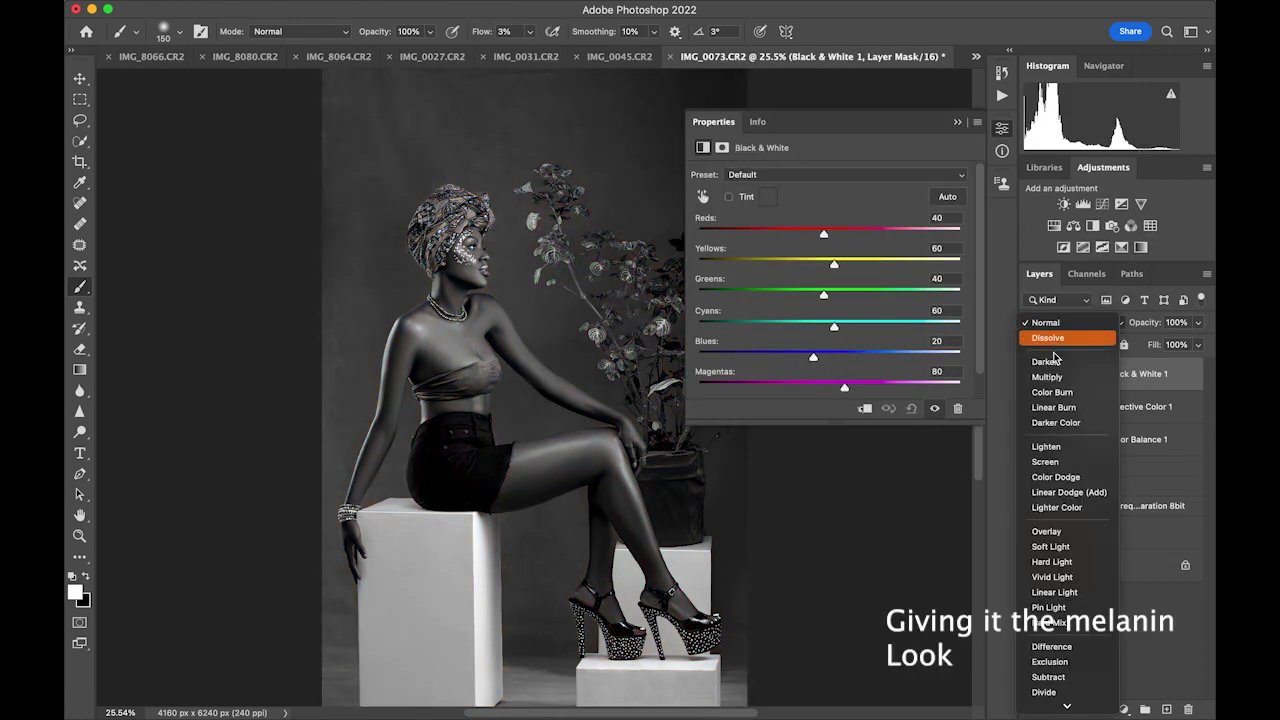
pyautogui.click(1060, 378)
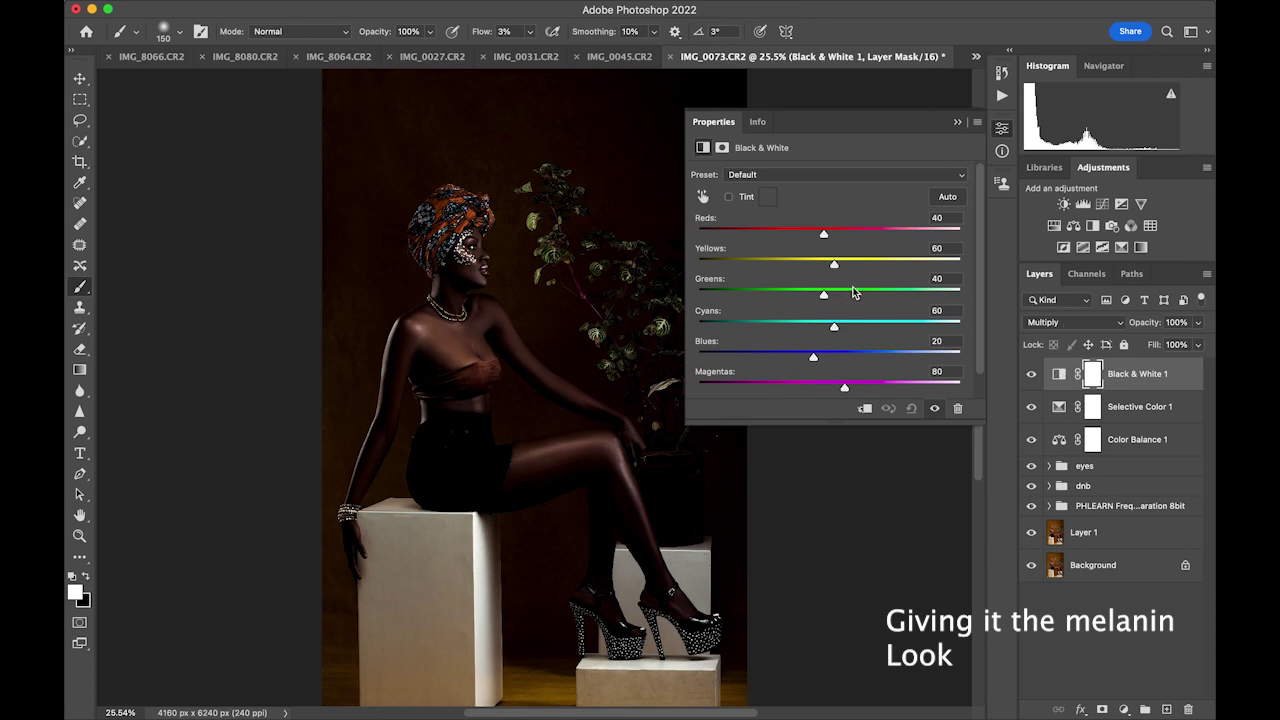
# Split and fine-tune the black Underlying Layer Blend If slider for the Black & White adjustment, protecting the shadows
pyautogui.doubleClick(1190, 379)
pyautogui.moveTo(760, 162); pyautogui.dragTo(992, 39)
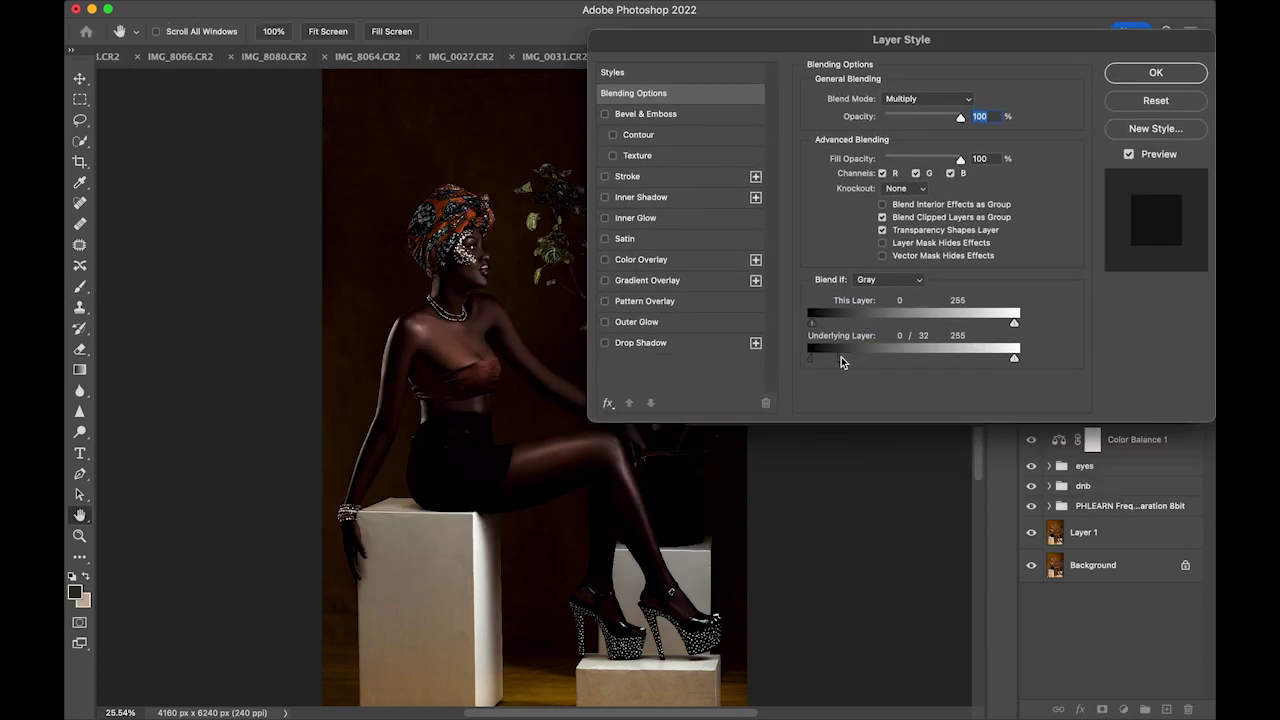
pyautogui.moveTo(840, 362); pyautogui.dragTo(826, 357)
pyautogui.moveTo(842, 358)
pyautogui.mouseDown()
pyautogui.moveTo(874, 351)
pyautogui.moveTo(806, 360)
pyautogui.moveTo(836, 361)
pyautogui.mouseUp()
pyautogui.moveTo(817, 361); pyautogui.dragTo(822, 366)
pyautogui.click(1140, 78)
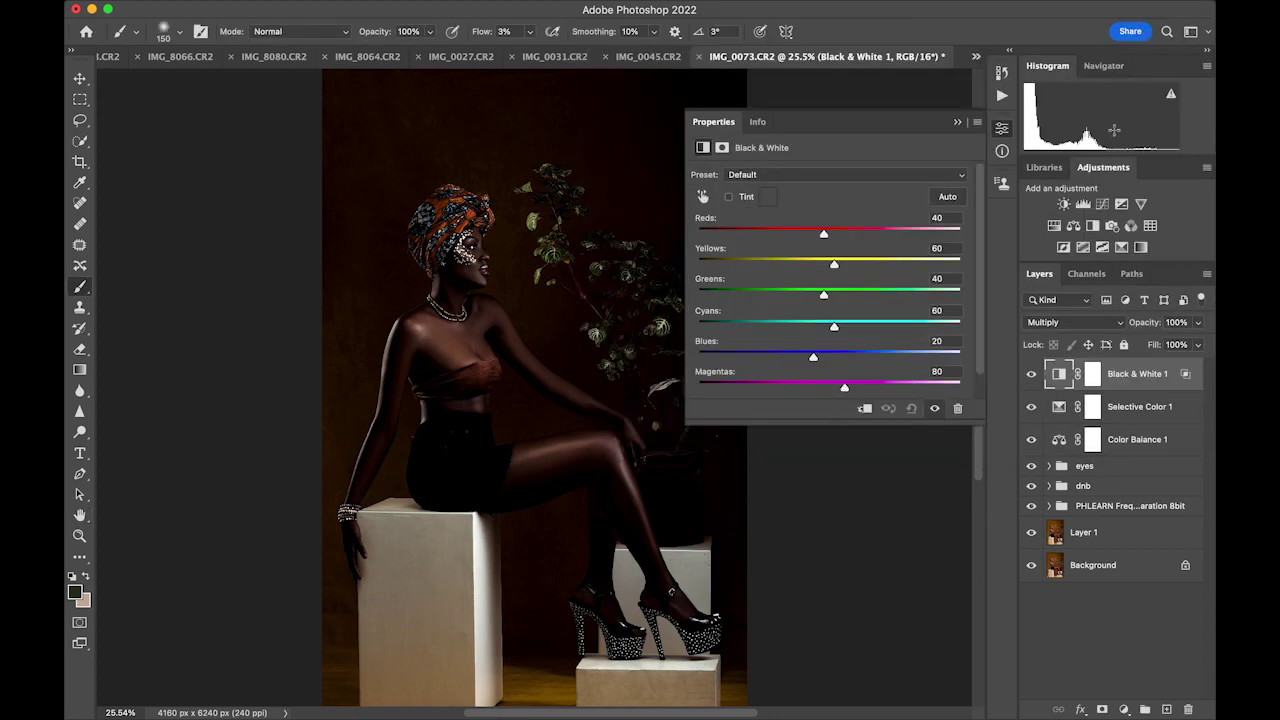
# Set the Black & White adjustment's opacity to 66% and invert its layer mask to black
pyautogui.click(1032, 375)
pyautogui.click(1032, 375)
pyautogui.click(1094, 380)
pyautogui.moveTo(1160, 323)
pyautogui.mouseDown()
pyautogui.moveTo(1147, 324)
pyautogui.moveTo(1153, 334)
pyautogui.mouseUp()
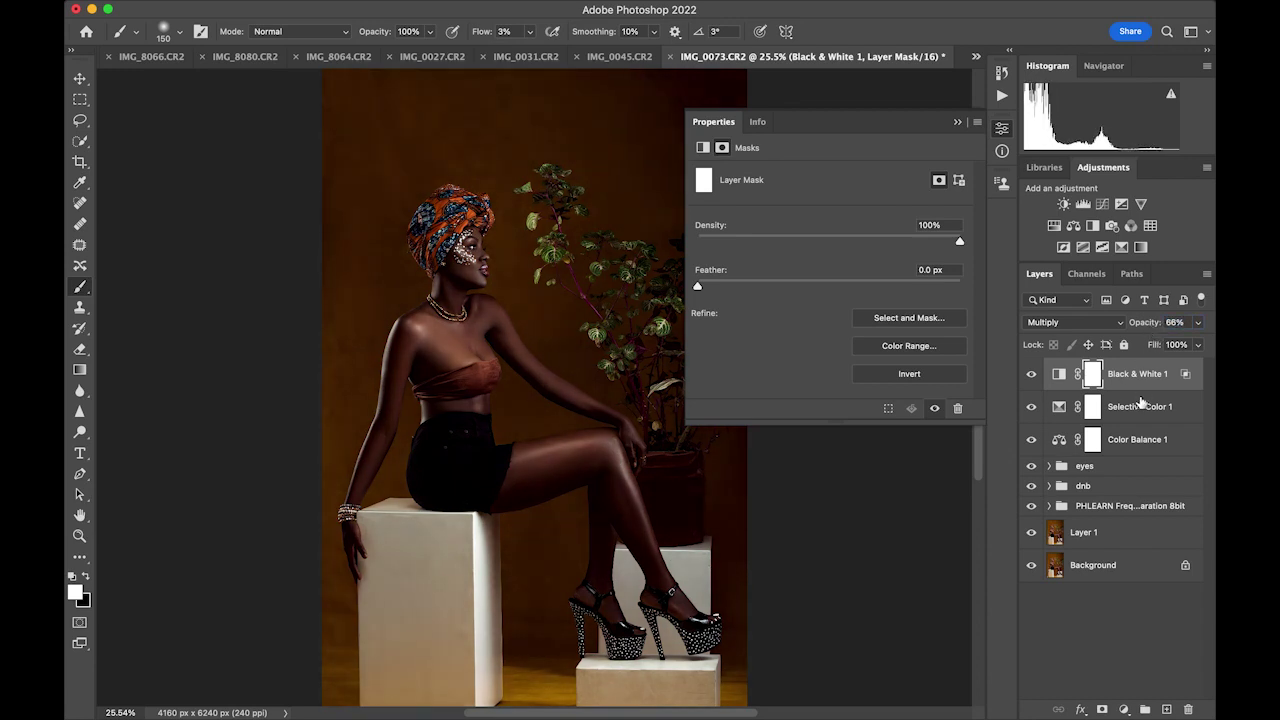
pyautogui.press('super+i')
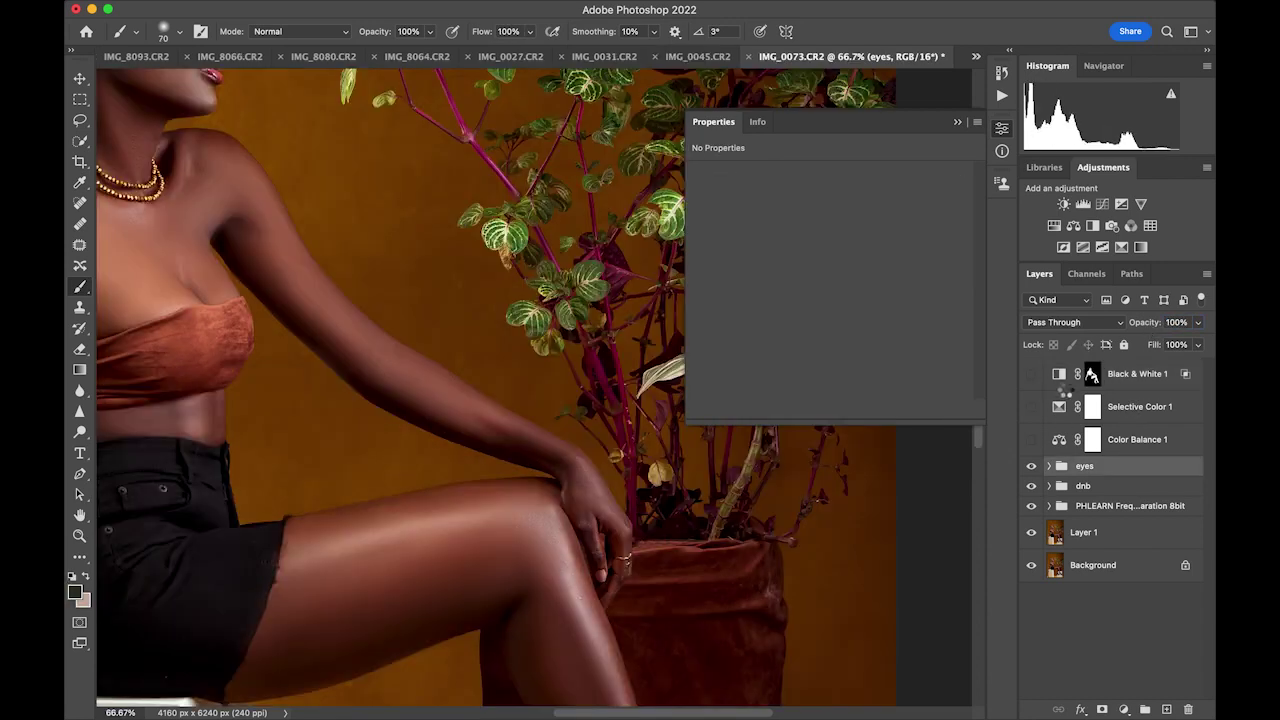
# Stamp the visible layers into a new layer above the eyes group and mask it to a selection of the woman
pyautogui.press('super+alt+shift+e')
pyautogui.press('super+0')
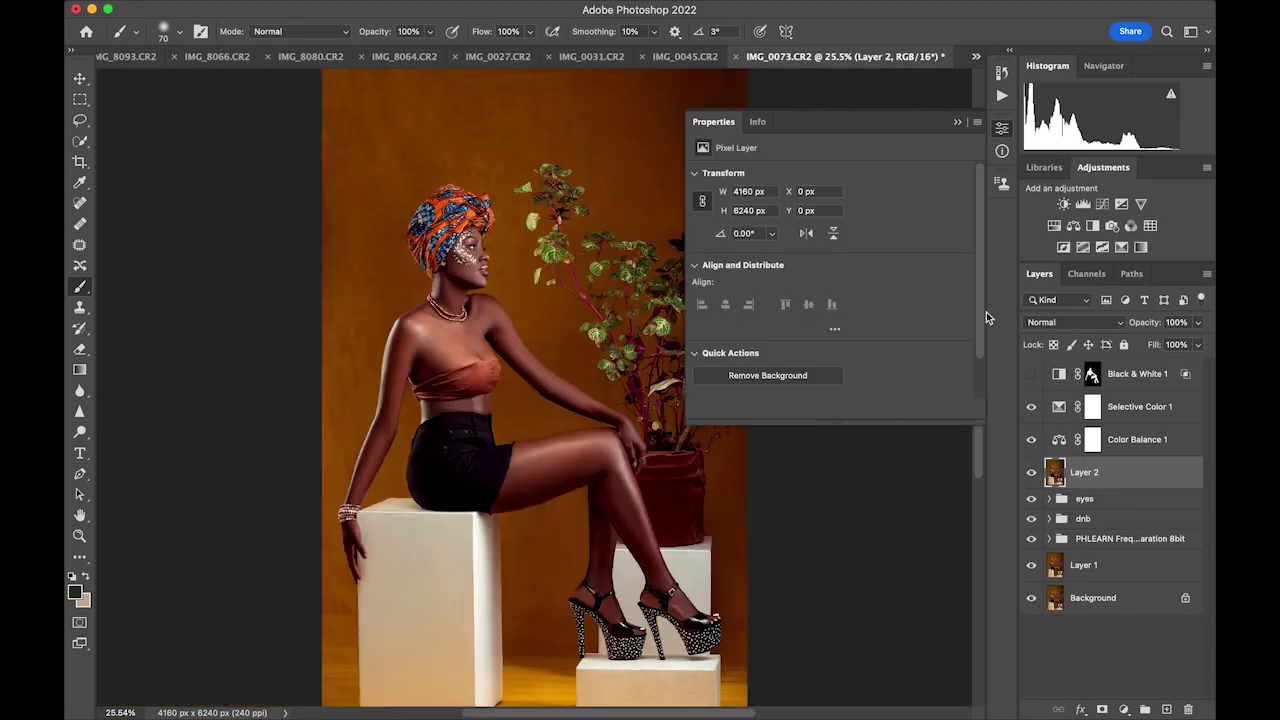
pyautogui.press('w')
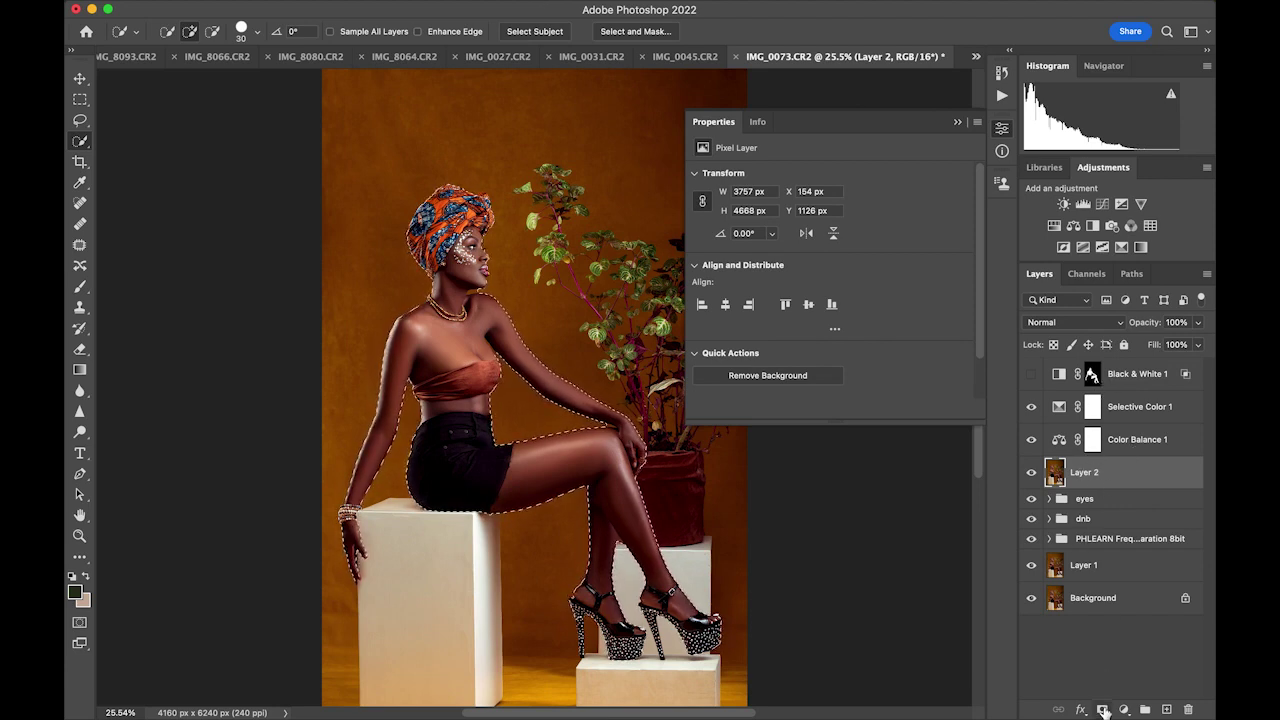
pyautogui.click(1102, 708)
# Show the Black & White adjustment and replace its mask with a copy of Layer 2's mask
pyautogui.click(1031, 373)
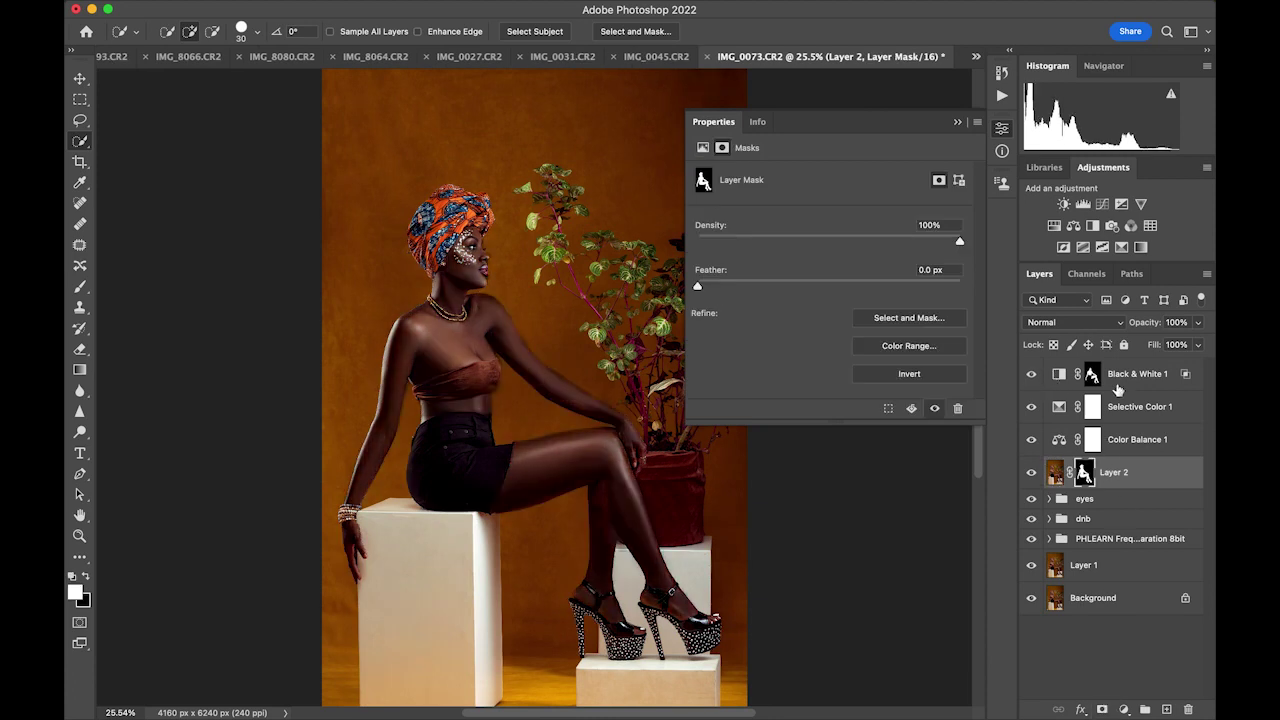
pyautogui.click(1093, 375)
pyautogui.press('BackSpace')
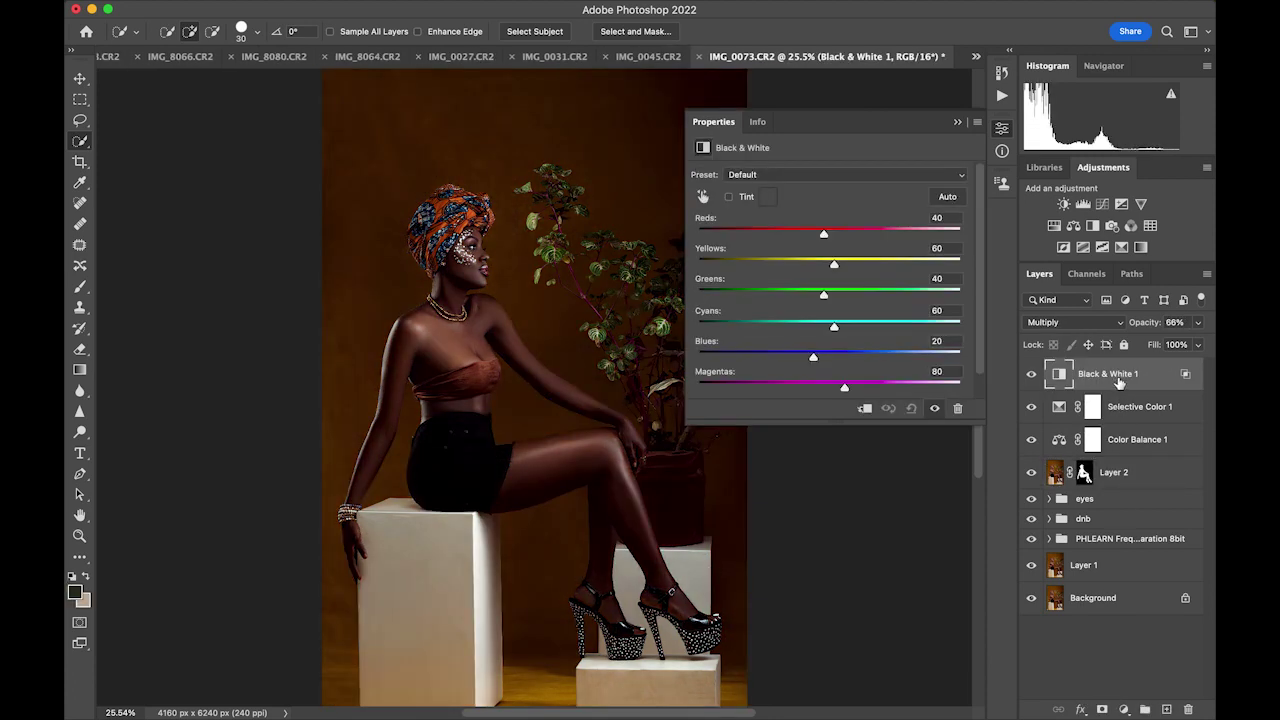
pyautogui.click(1102, 708)
pyautogui.moveTo(1084, 474); pyautogui.dragTo(1100, 368)
pyautogui.keyDown('alt'); pyautogui.click(1085, 478); pyautogui.keyUp('alt')
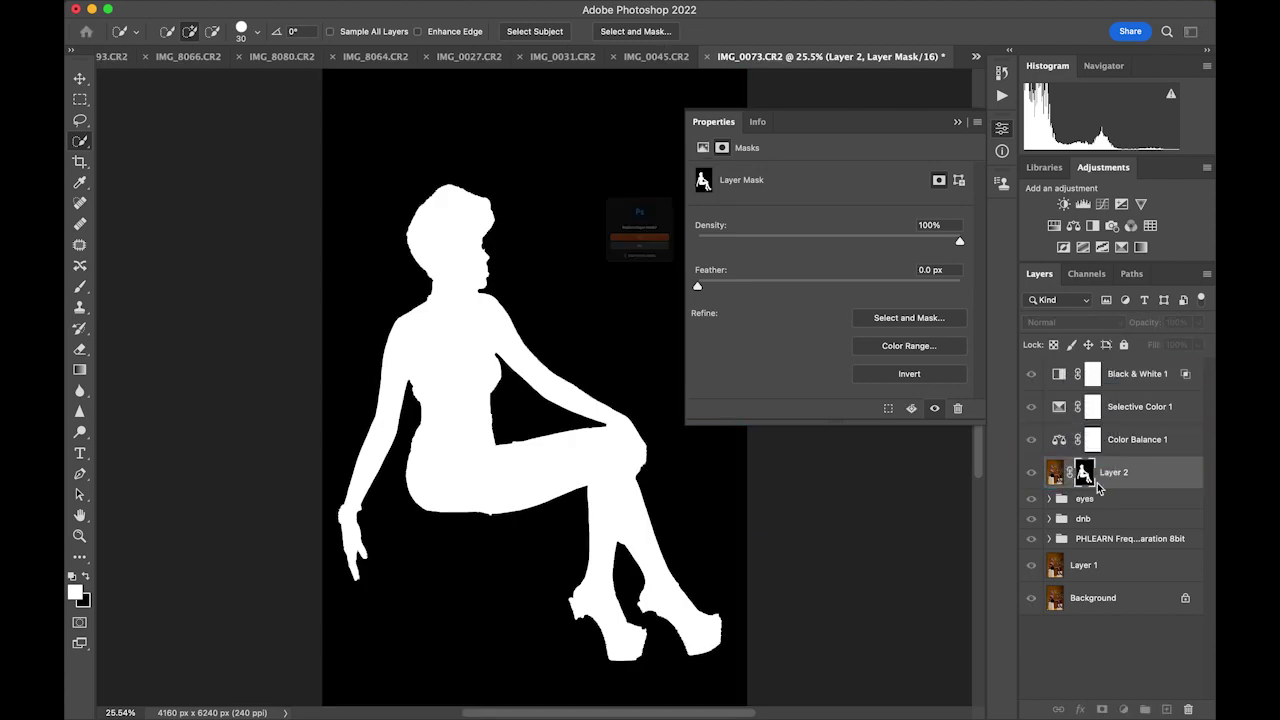
pyautogui.click(679, 263)
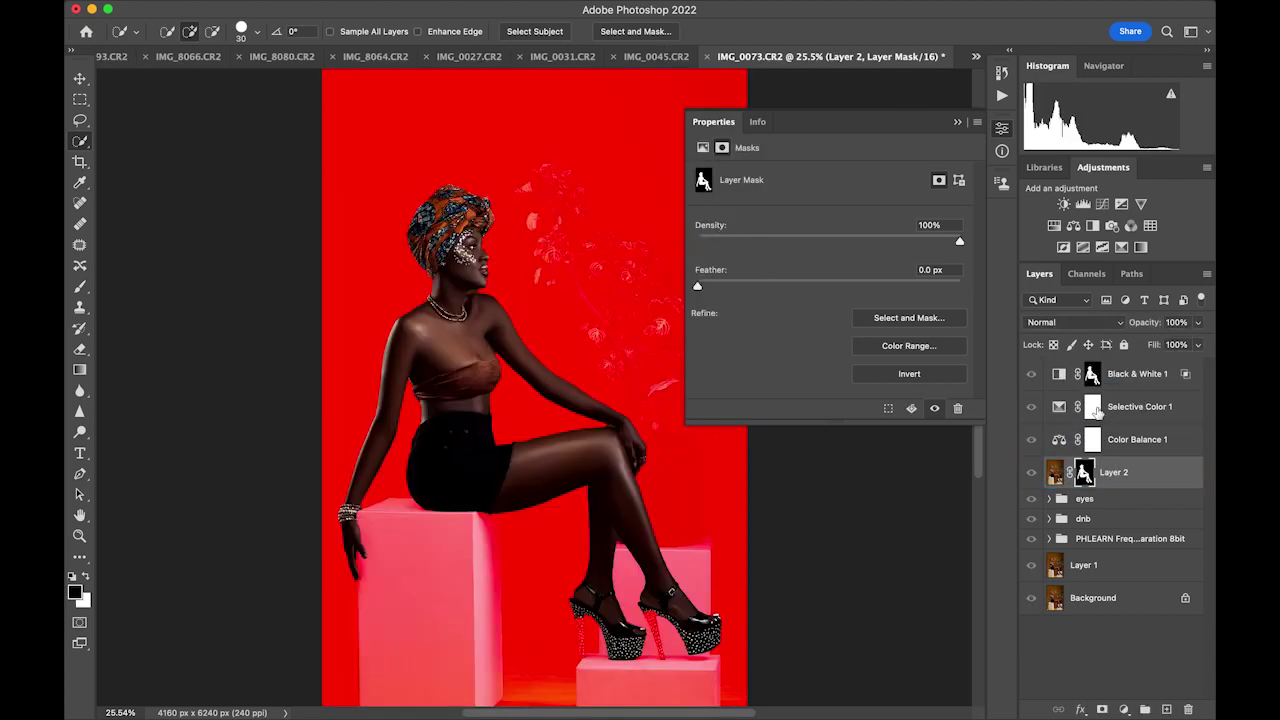
pyautogui.click(1099, 379)
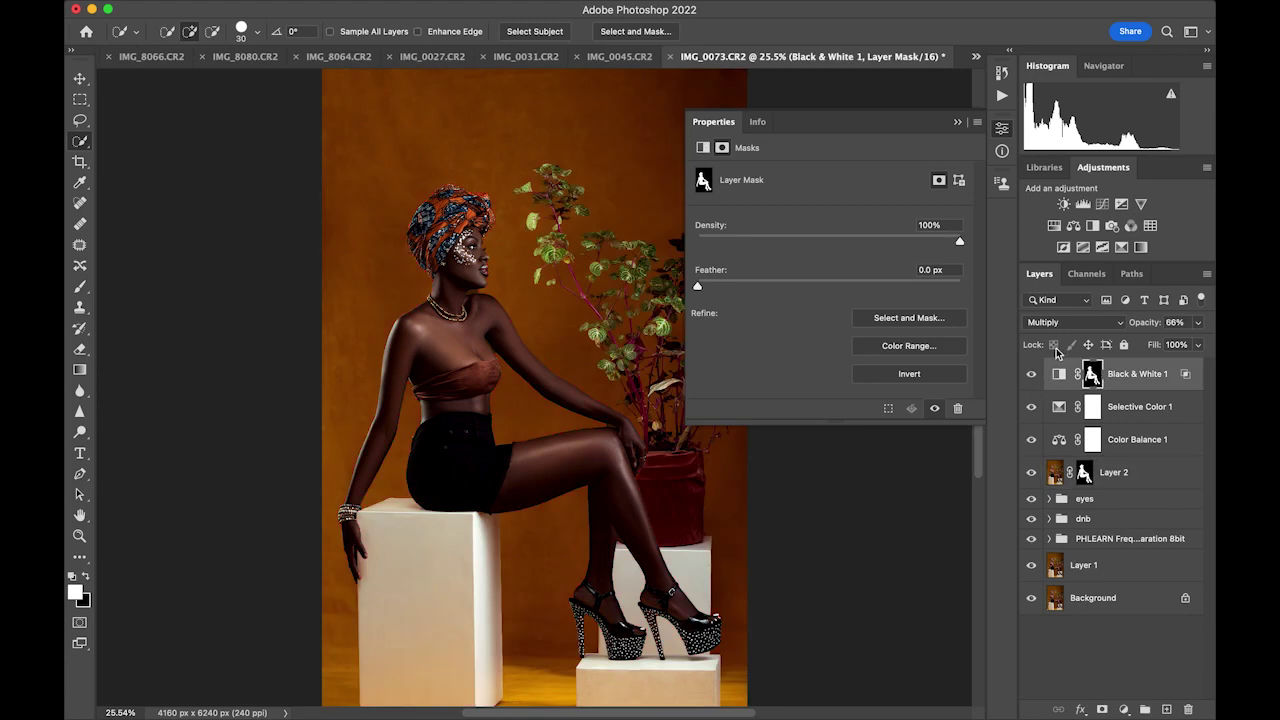
# Paint black over the head wrap on the Black & White mask to remove the darkening there
pyautogui.keyDown('super'); pyautogui.click(1086, 477); pyautogui.keyUp('super')
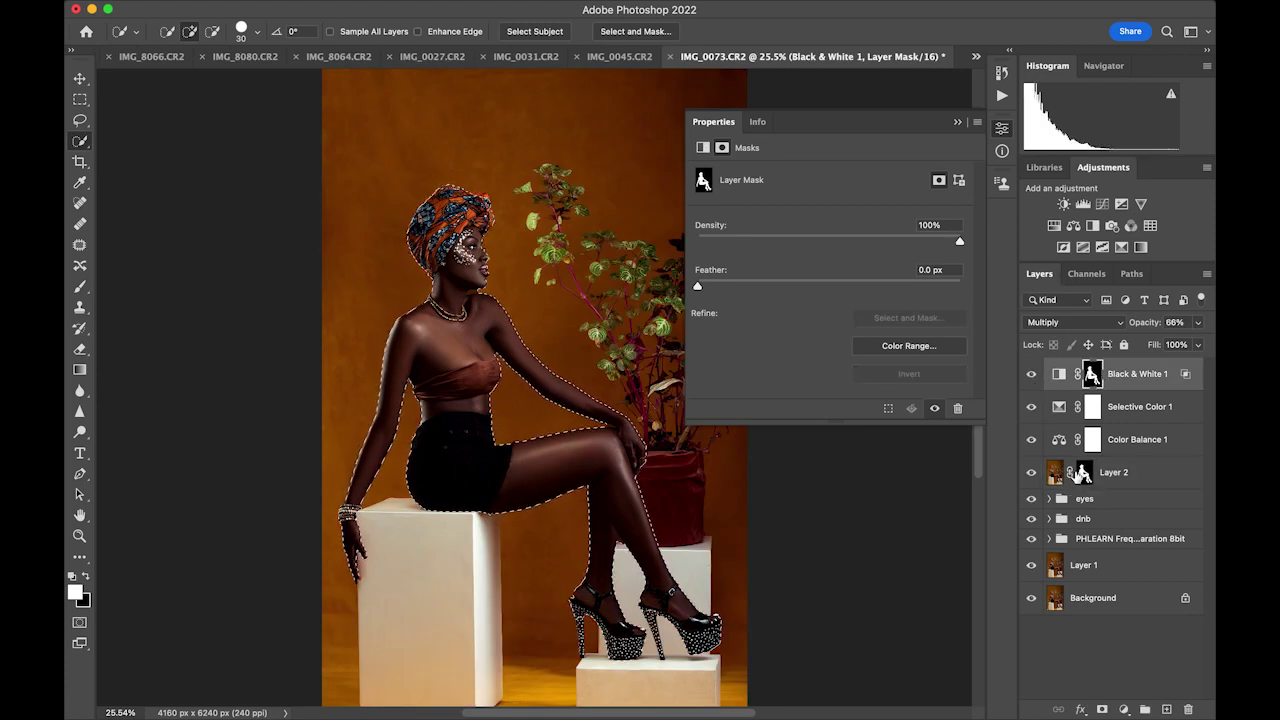
pyautogui.press('super+d')
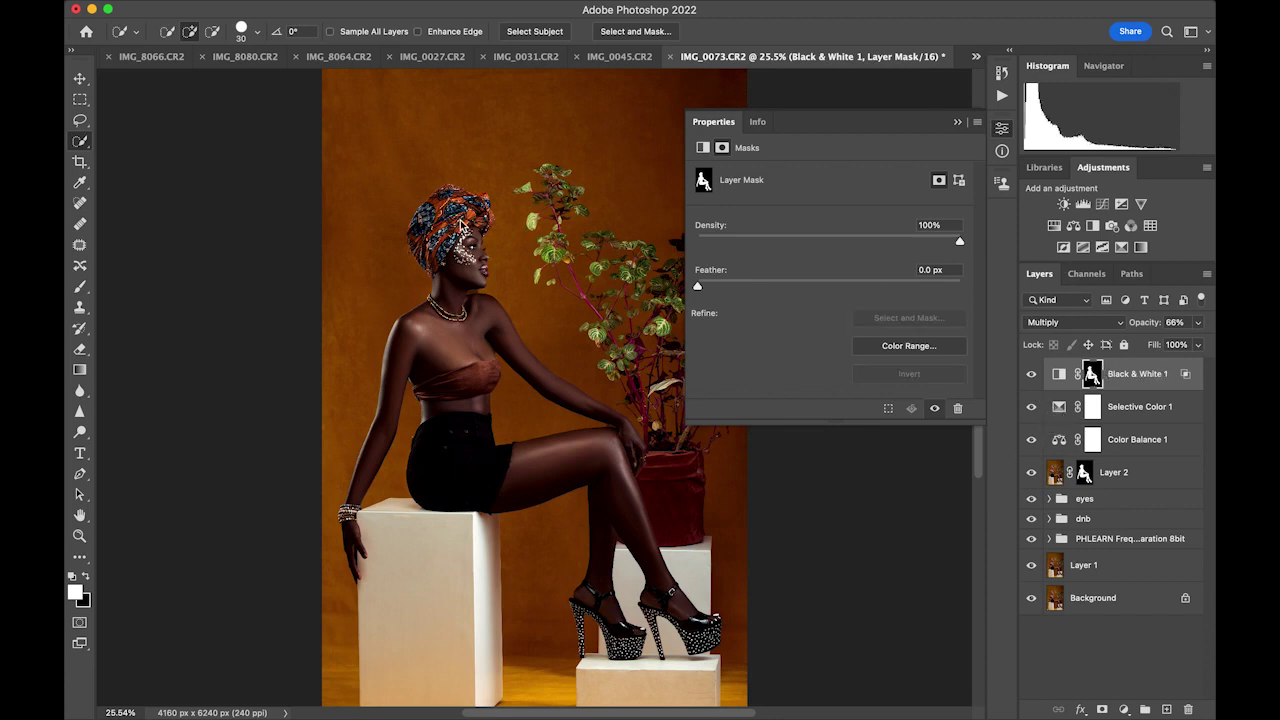
pyautogui.click(80, 288)
pyautogui.press('x')
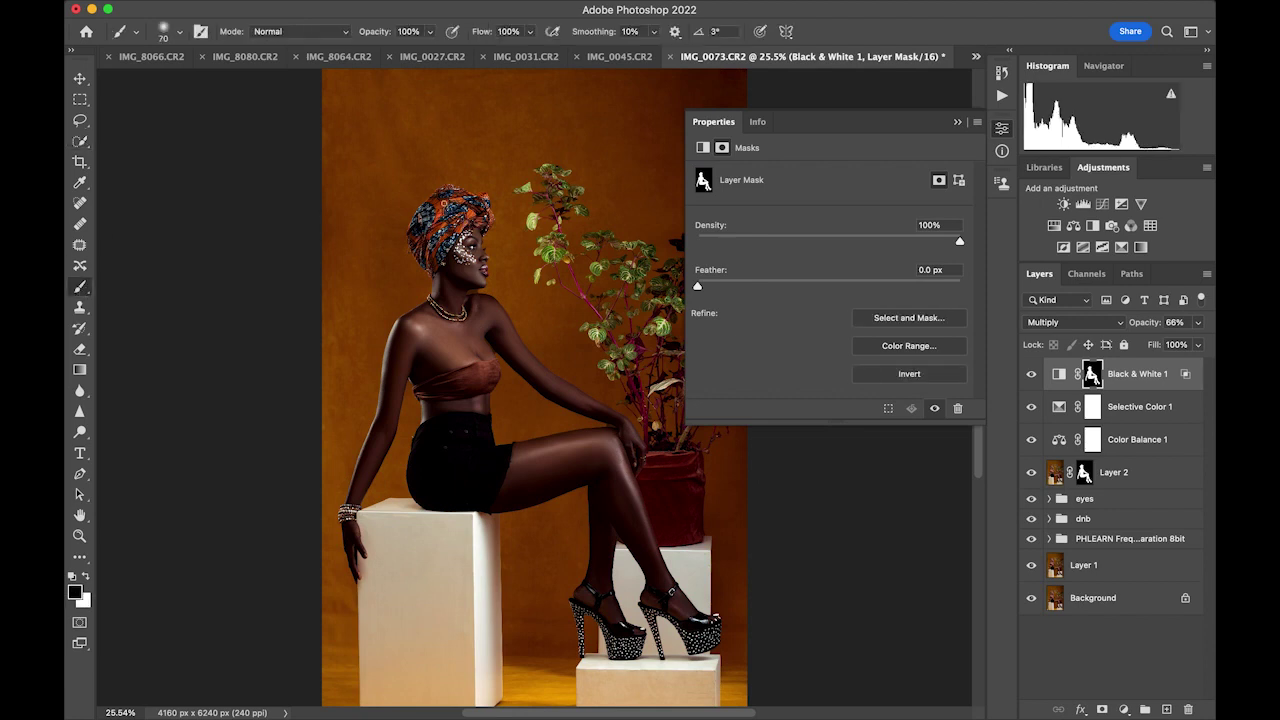
pyautogui.moveTo(455, 230)
pyautogui.mouseDown()
pyautogui.moveTo(454, 183)
pyautogui.moveTo(436, 260)
pyautogui.moveTo(456, 218)
pyautogui.moveTo(486, 236)
pyautogui.moveTo(469, 203)
pyautogui.moveTo(429, 263)
pyautogui.moveTo(448, 183)
pyautogui.mouseUp()
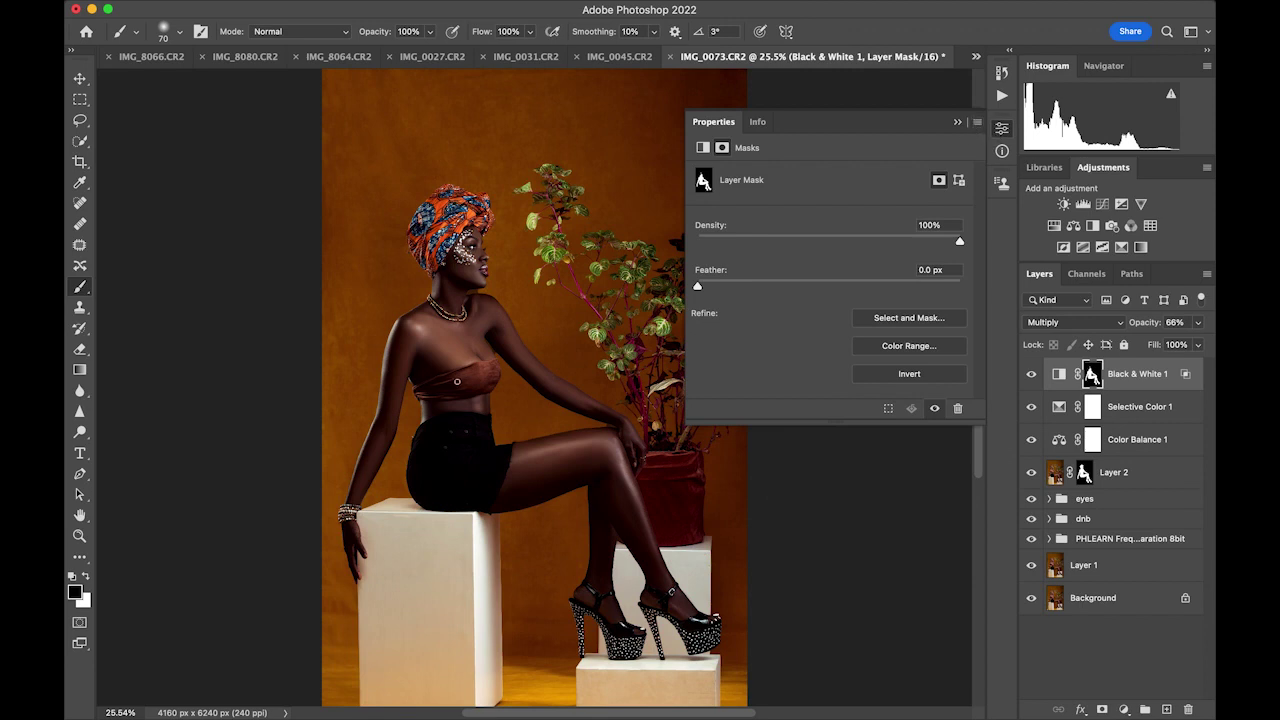
# Compare the image with and without the Black & White adjustment and lower its opacity to 46%
pyautogui.press('x')
pyautogui.click(1031, 373)
pyautogui.click(1031, 373)
pyautogui.moveTo(1160, 322); pyautogui.dragTo(1145, 322)
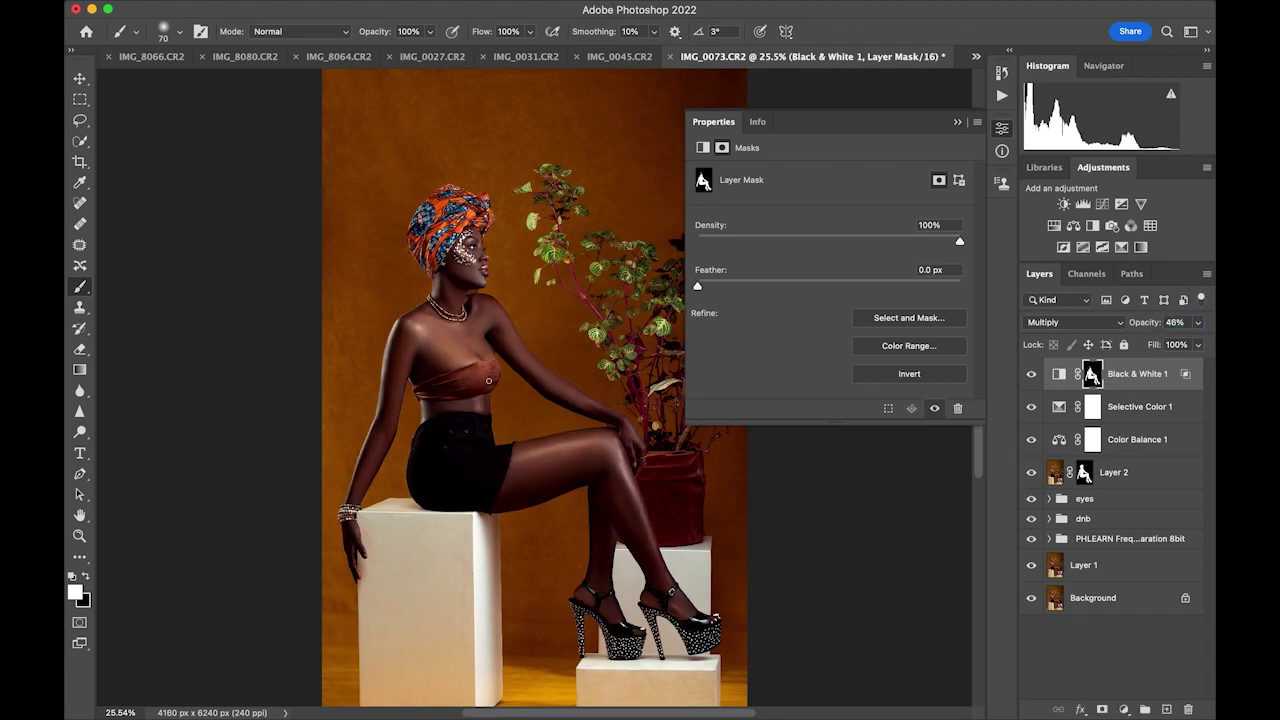
# Paint the orange strapless top out of the Black & White mask with black and collapse the mask properties
pyautogui.press('x')
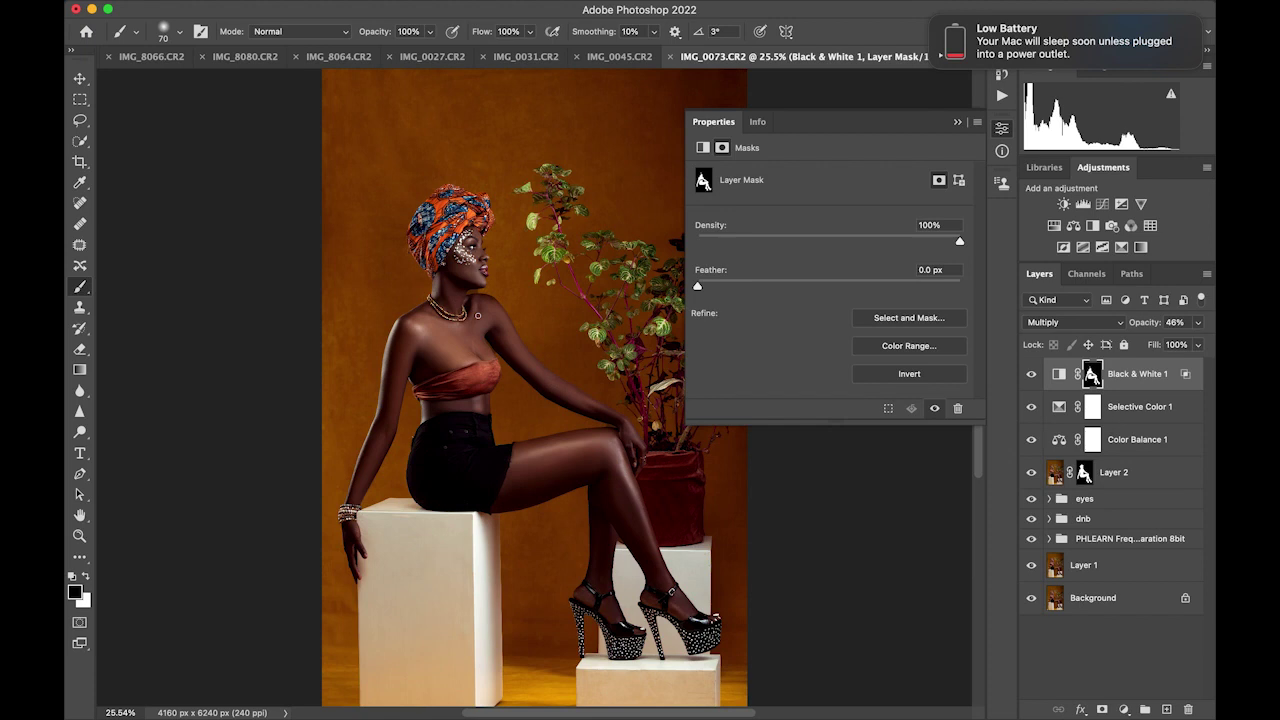
pyautogui.moveTo(309, 6)
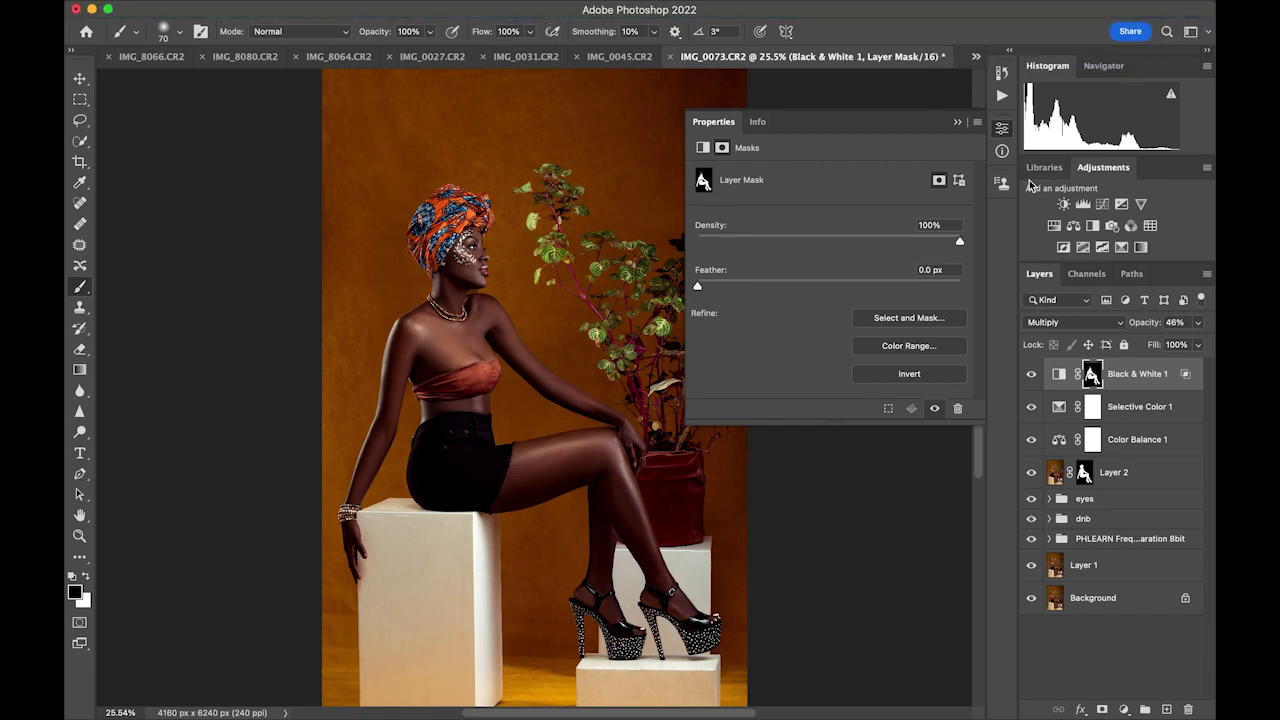
pyautogui.press('F2')
pyautogui.click(957, 122)
# Compare the portrait with and without the Black & White adjustment
pyautogui.click(1030, 375)
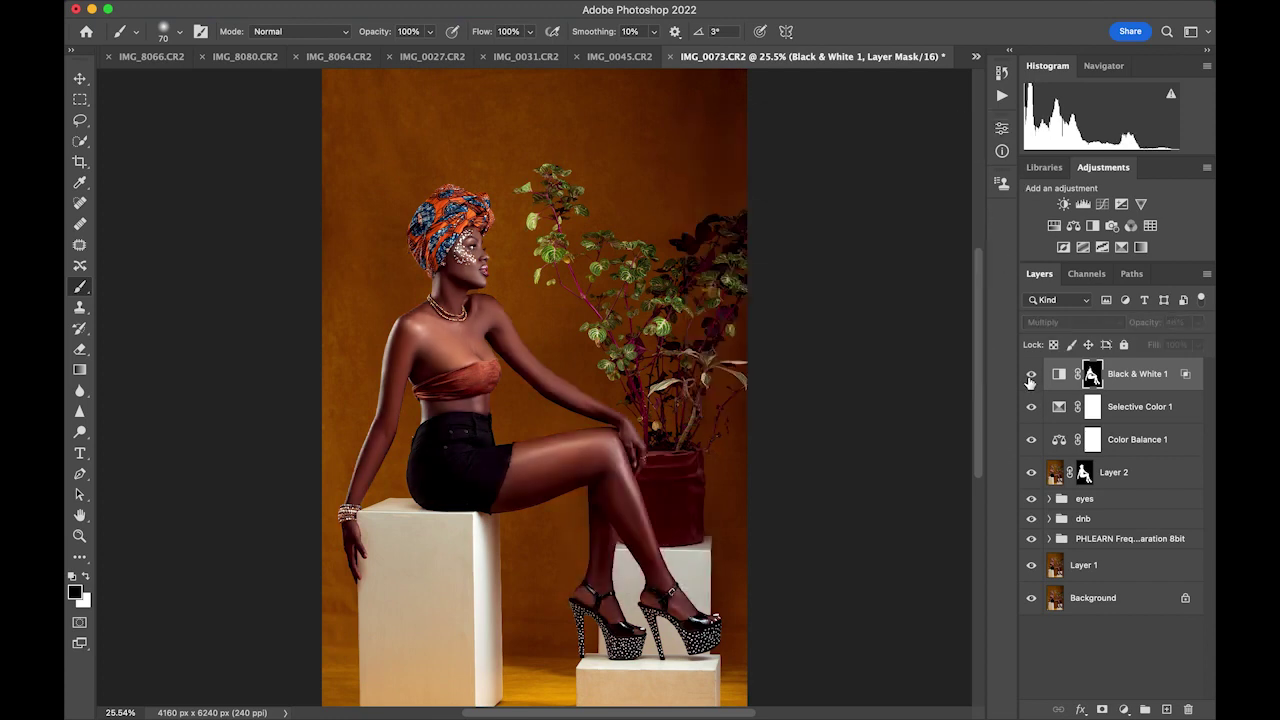
pyautogui.click(1030, 375)
pyautogui.click(1030, 375)
pyautogui.click(1030, 375)
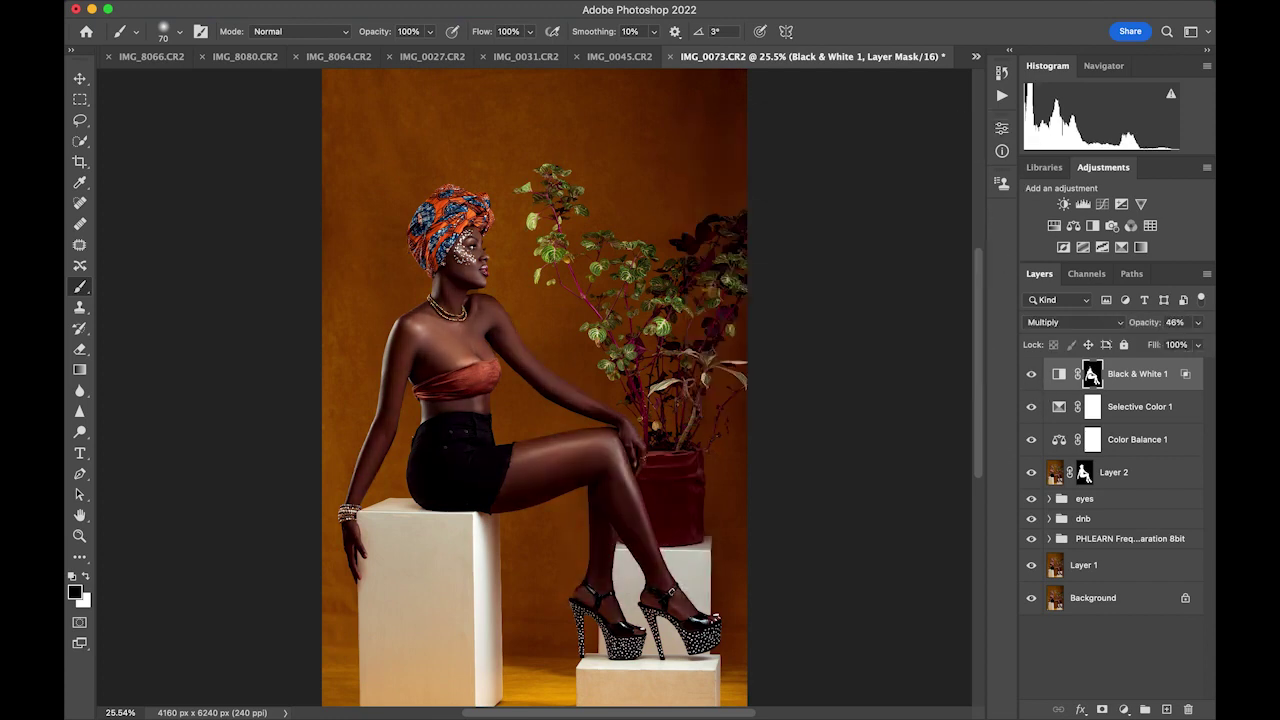
pyautogui.press('x')
pyautogui.press('super+minus')
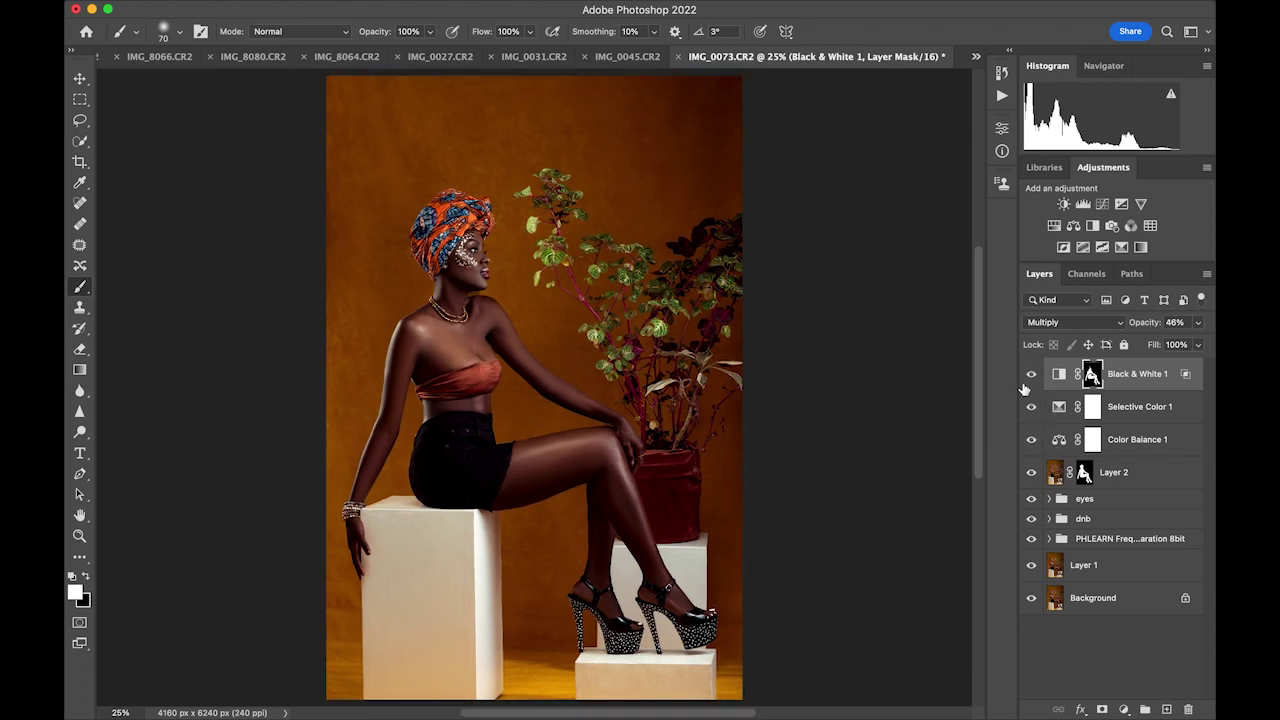